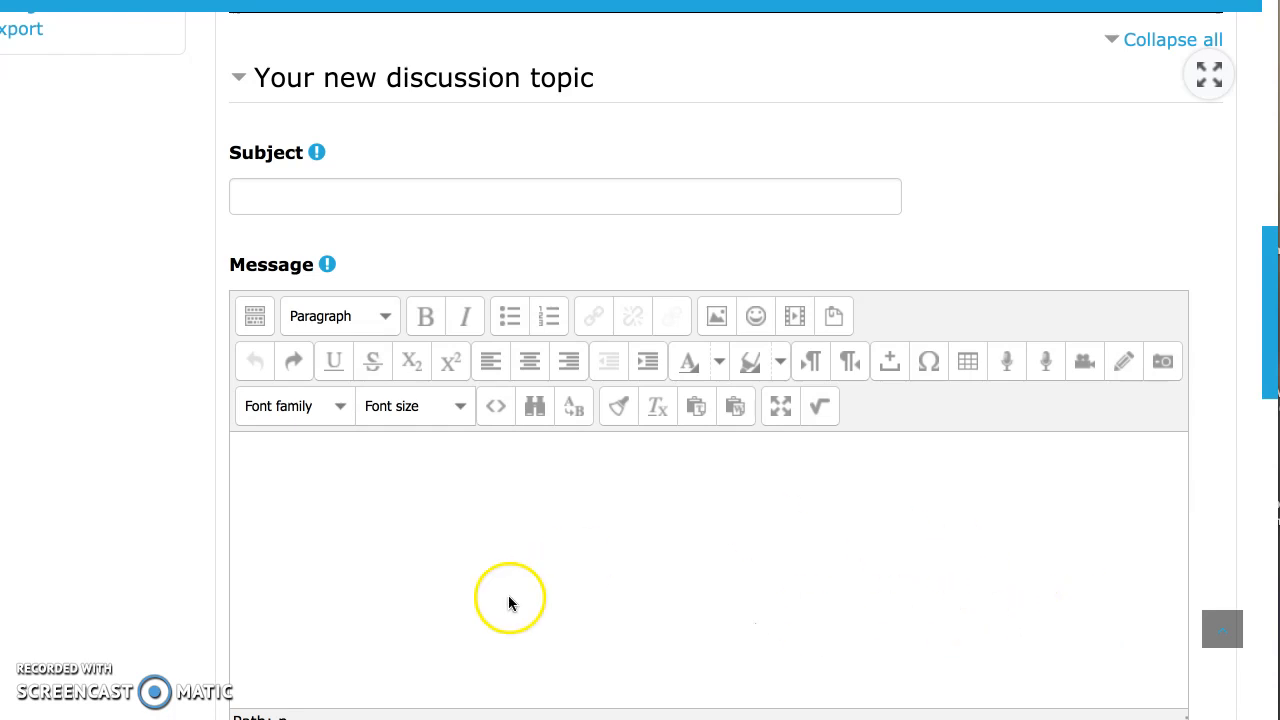
Enter "Rich Editor" as the subject of the new discussion topic
scroll(671, 574, "up", 1)
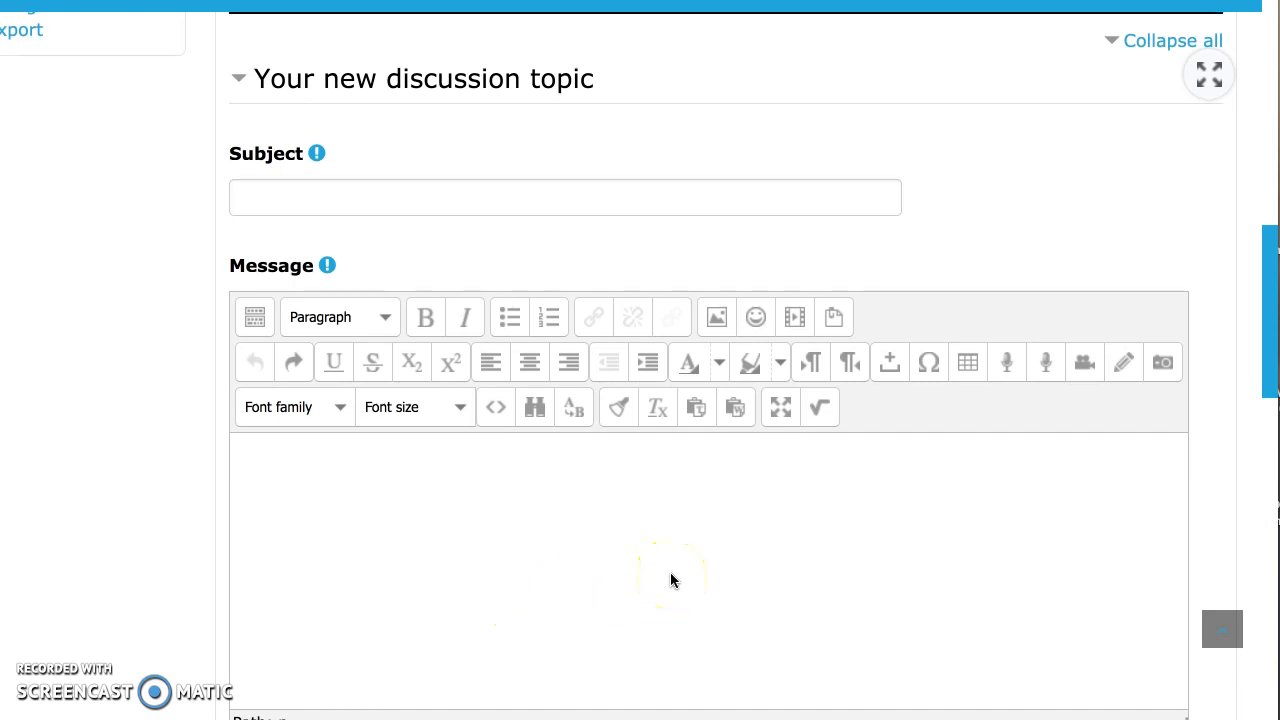
scroll(670, 580, "up", 1)
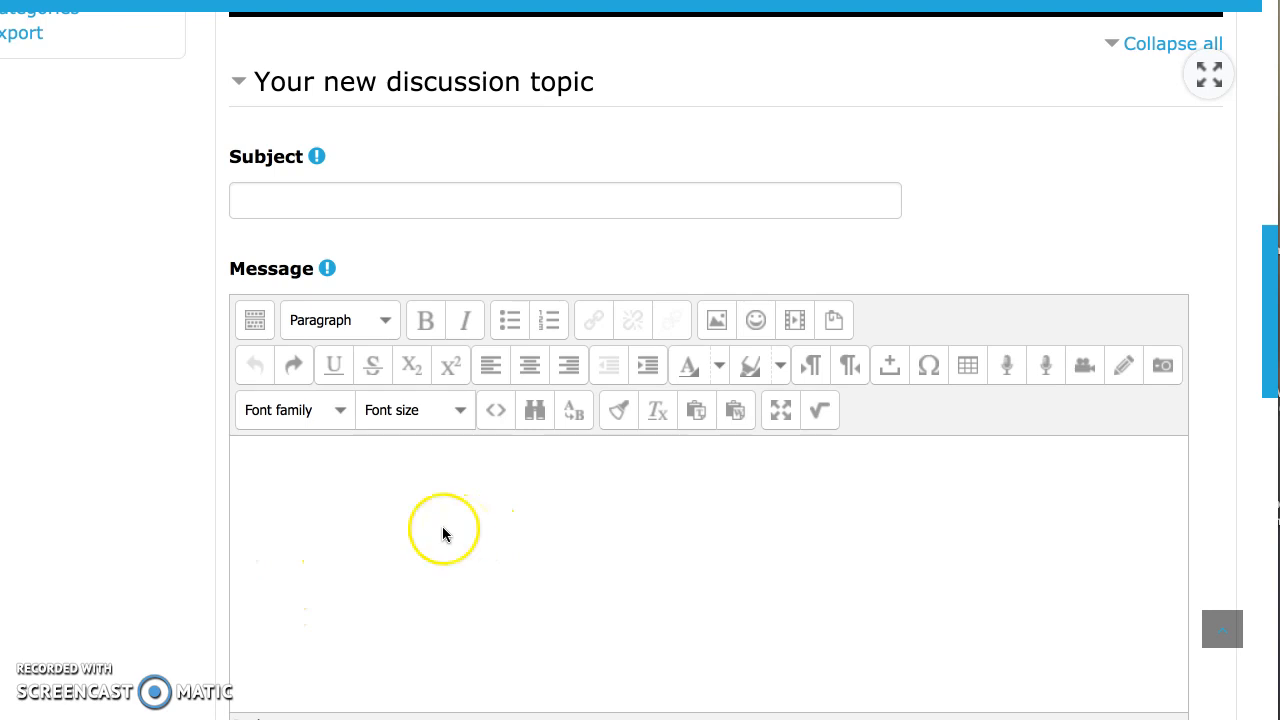
left_click(307, 201)
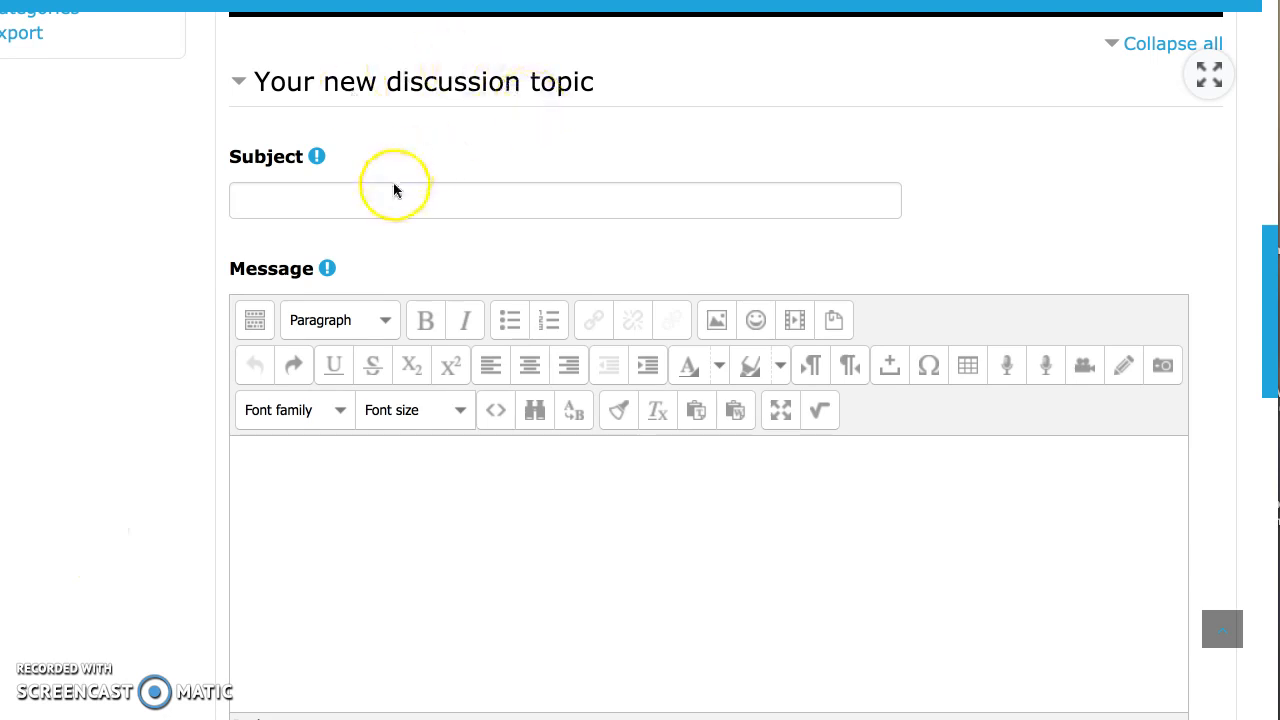
left_click(298, 198)
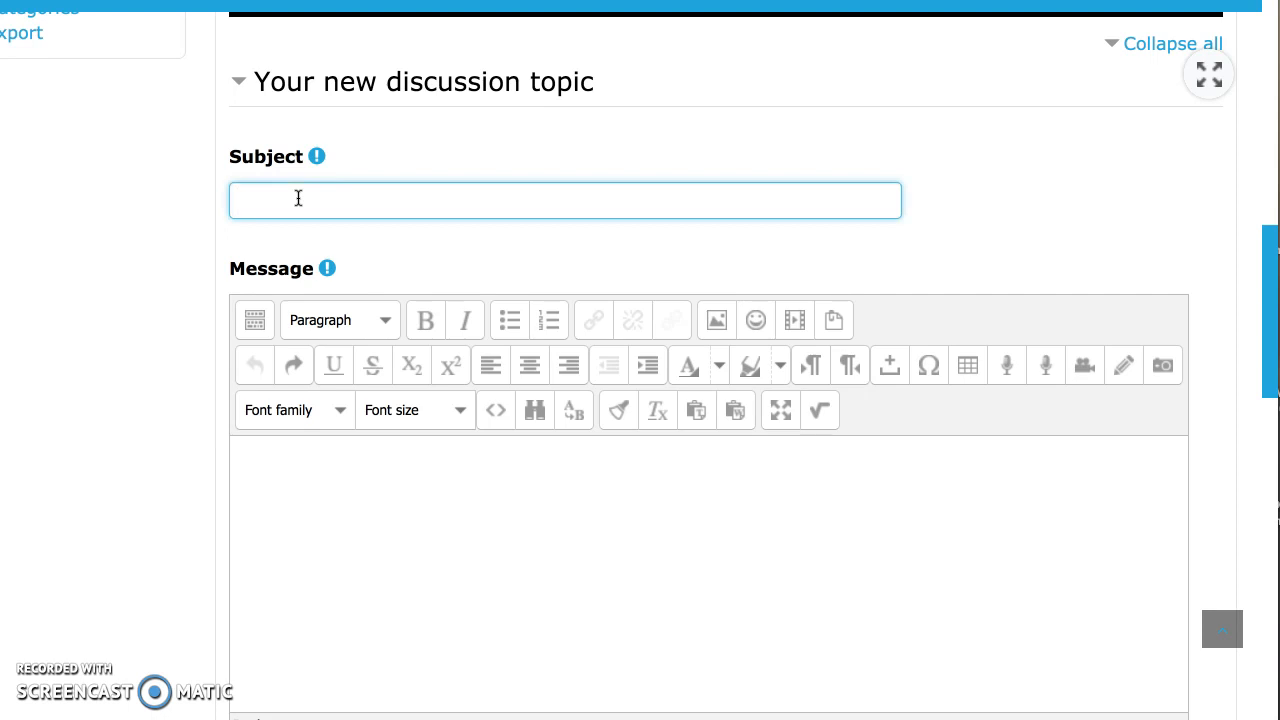
type("Rich Editor")
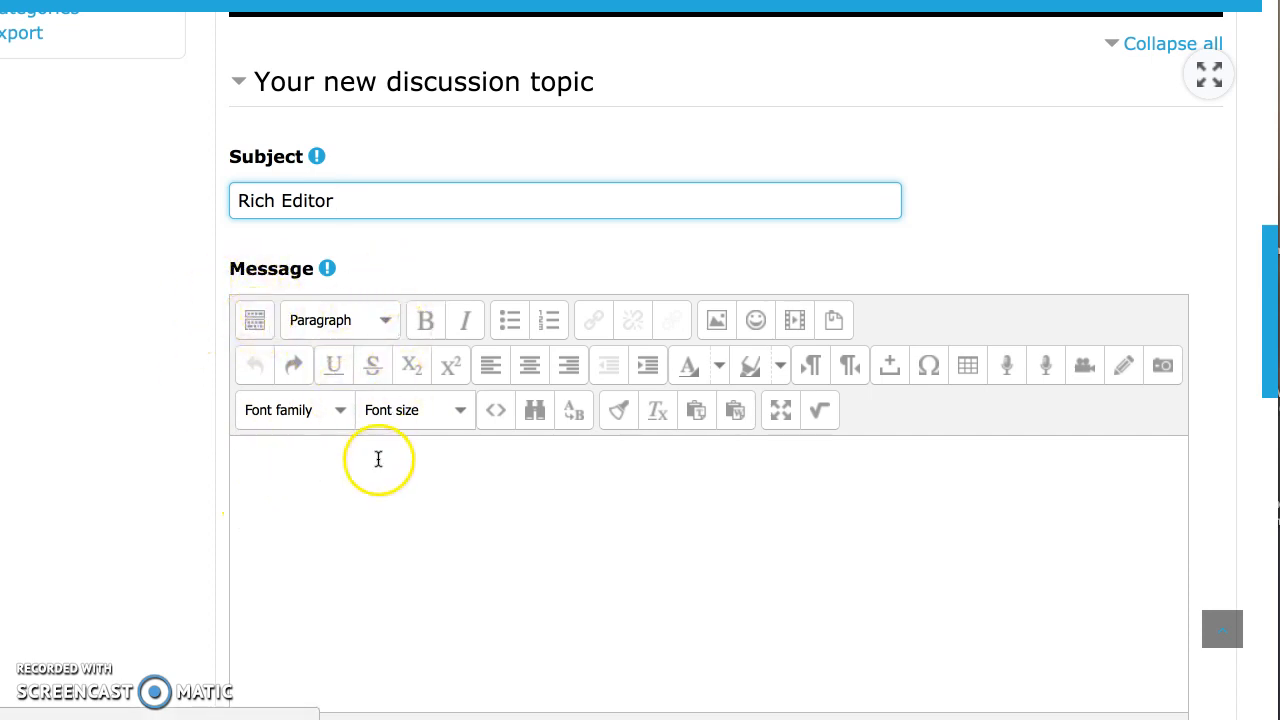
Collapse the message editor's toolbar to a single row and expand it again to show all formatting tools
left_click(252, 327)
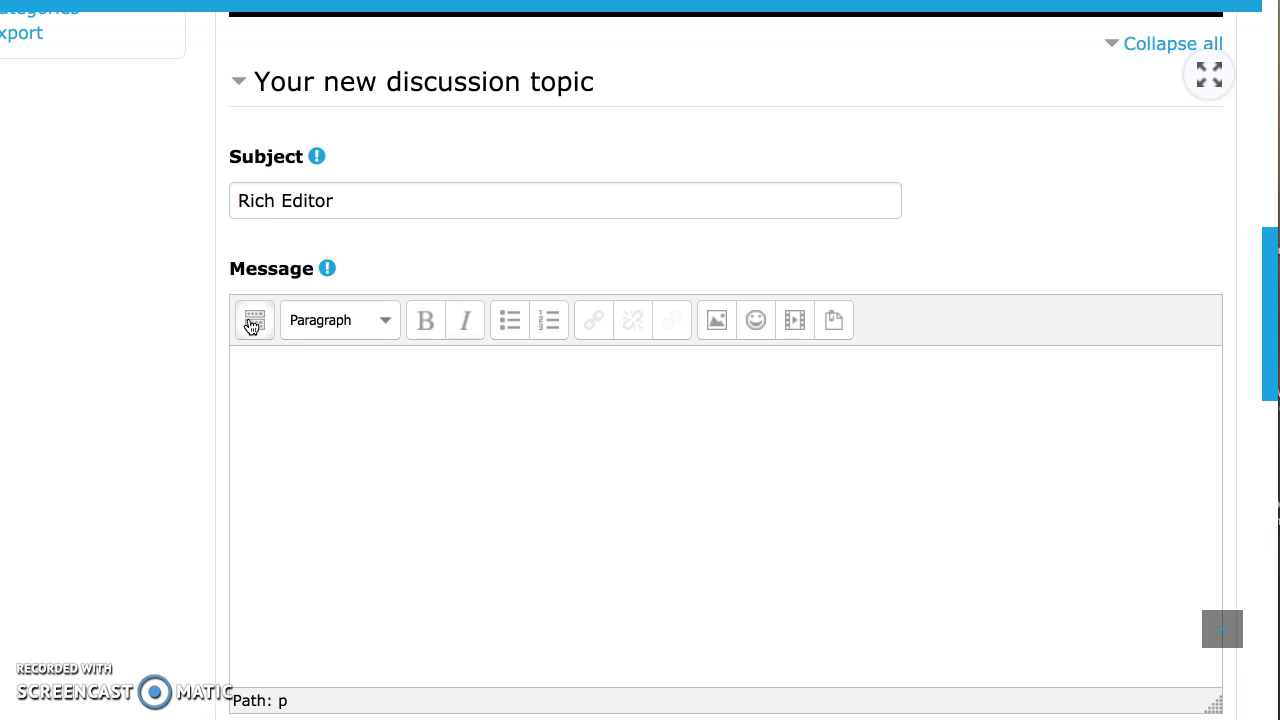
left_click(252, 327)
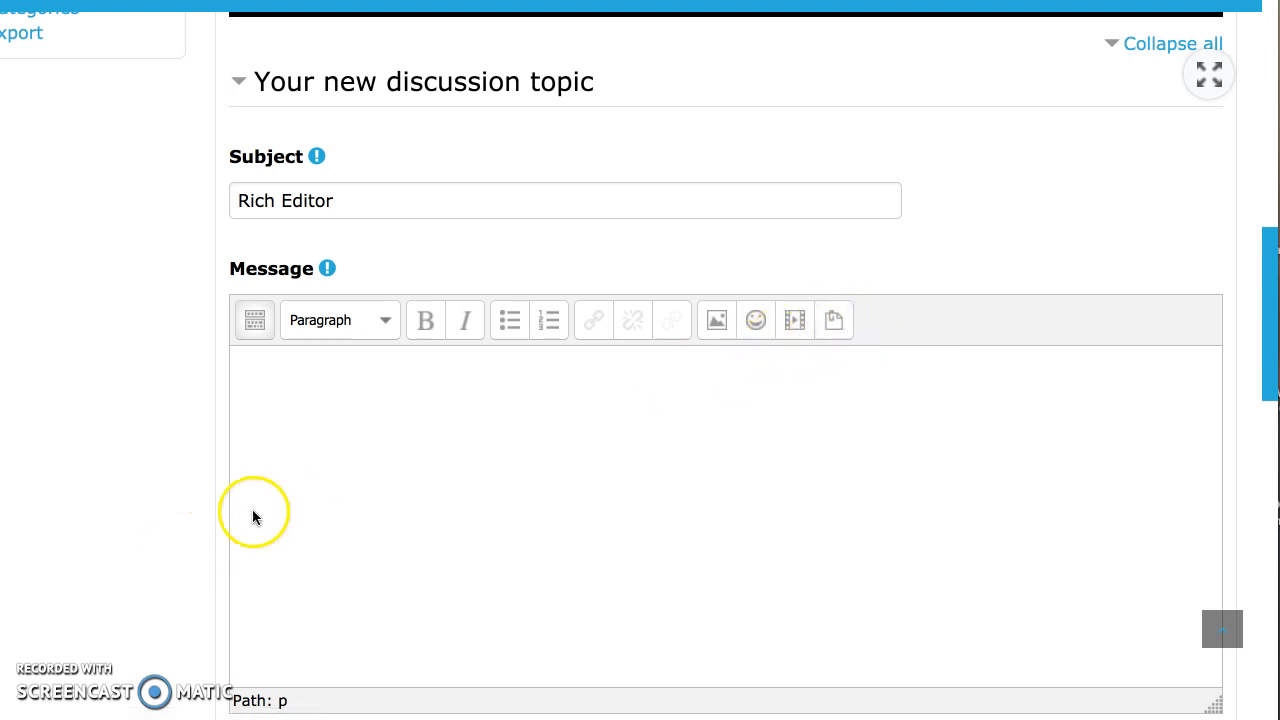
left_click(256, 330)
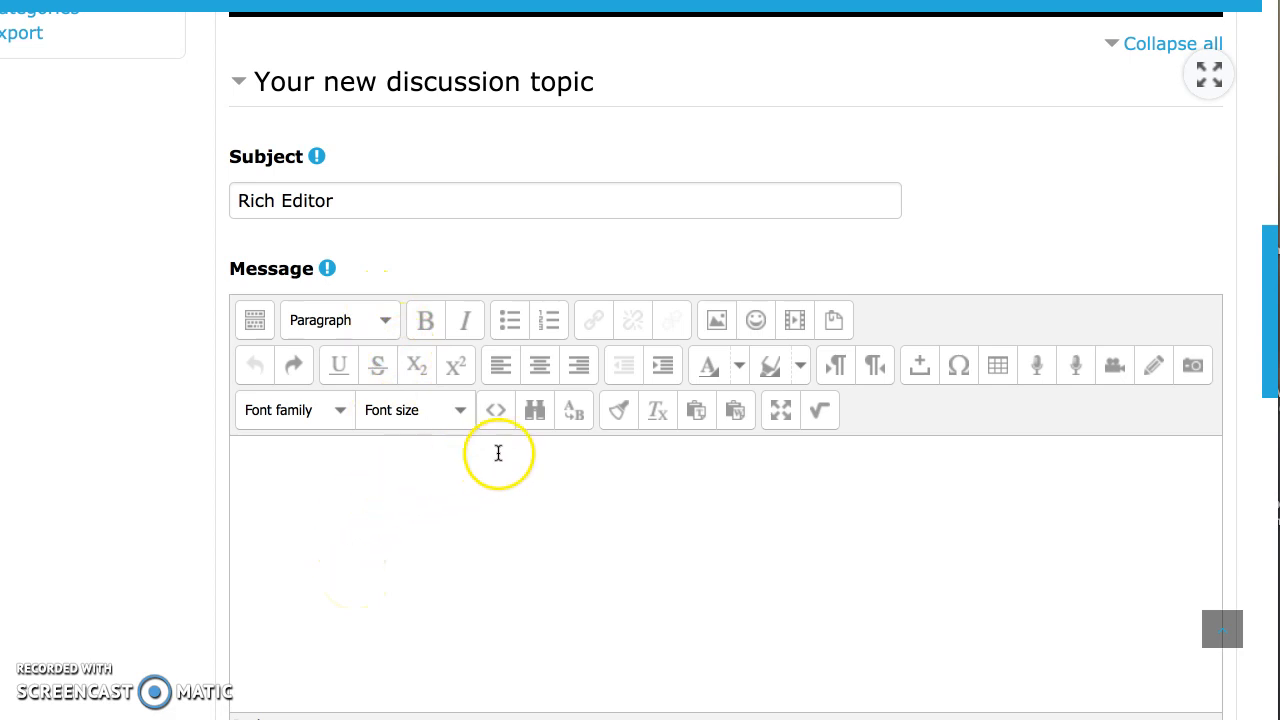
Fill the message body with the sample paragraph beginning "Fifty percent of new teachers quit the profession within the first five years."
left_click(304, 448)
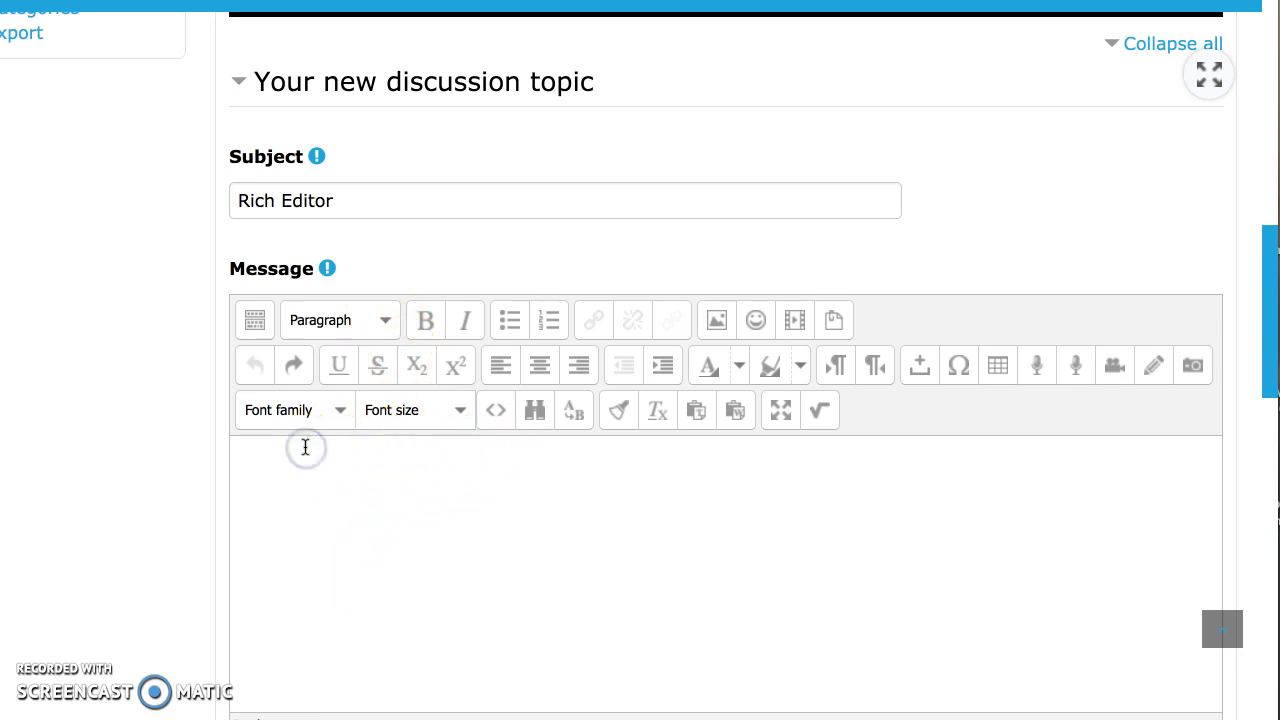
type("Fifty percent of new teachers quit the profession within the first five years. This statistic is not surprising when you consider that teaching is often connected with long hours and low pay, but it is surprising when you considered all of the joys of being a teacher. While teaching may be seen as a low-paying, thankless job by some, those who stick with the profession see that it has the potential to be one of the most rewarding jobs there is.")
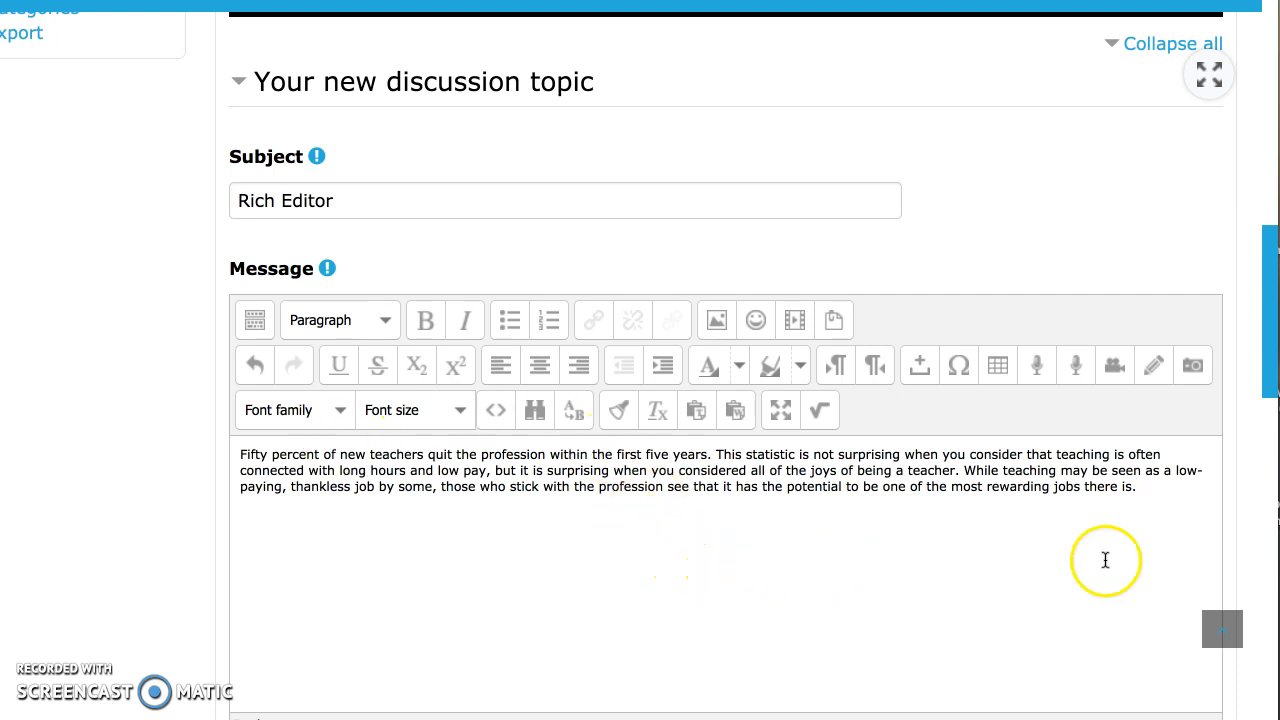
left_click(1167, 499)
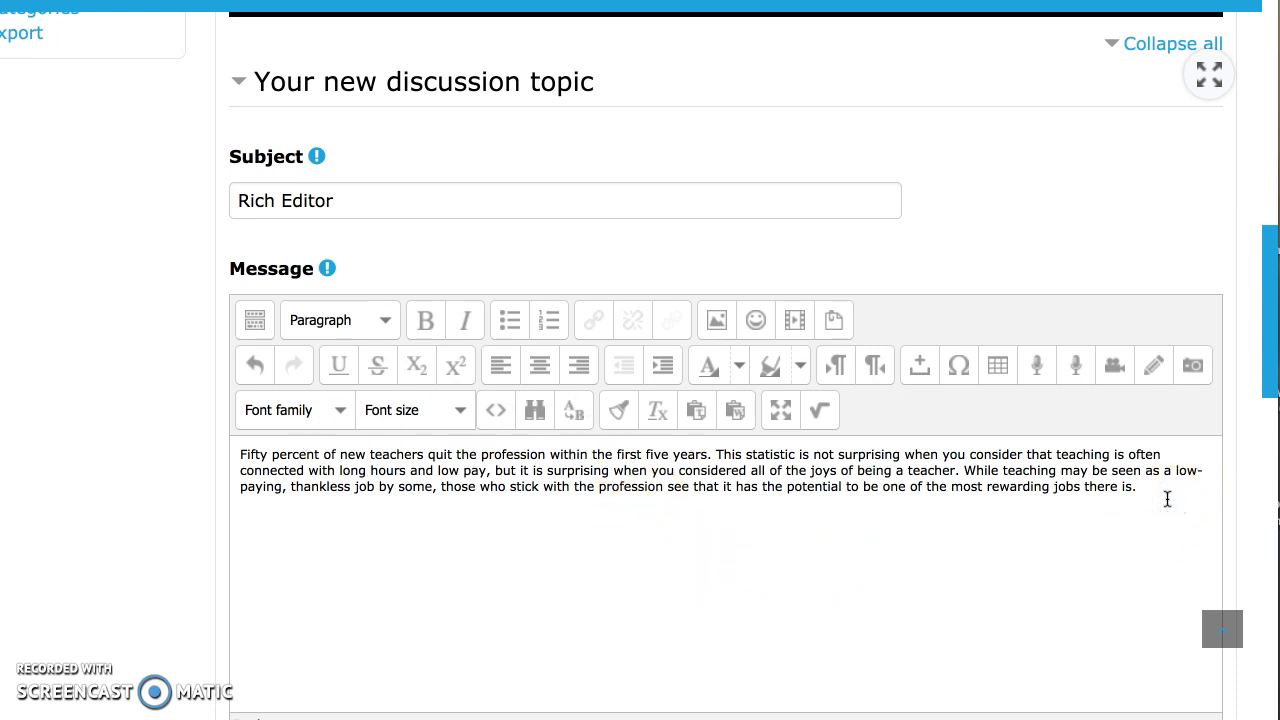
Try centre and right alignment on the message paragraph and undo back to left alignment
left_click(715, 453)
scroll(365, 669, "up", 1)
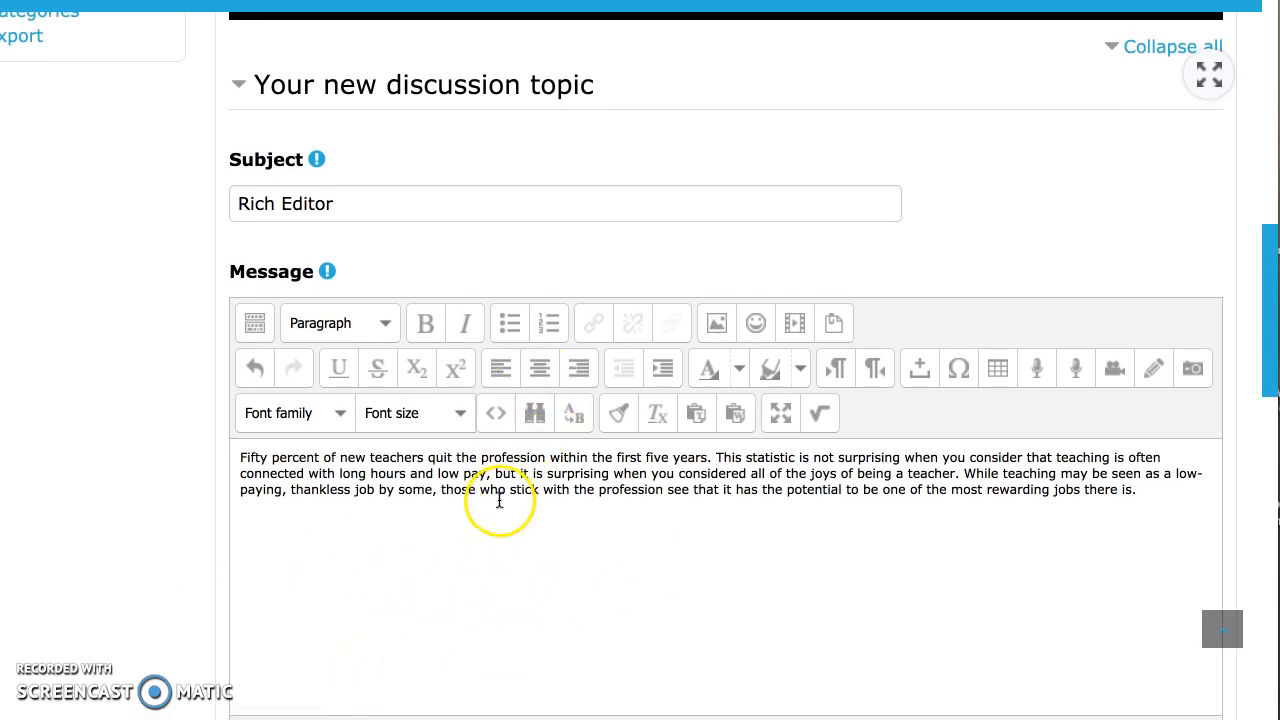
left_click(503, 370)
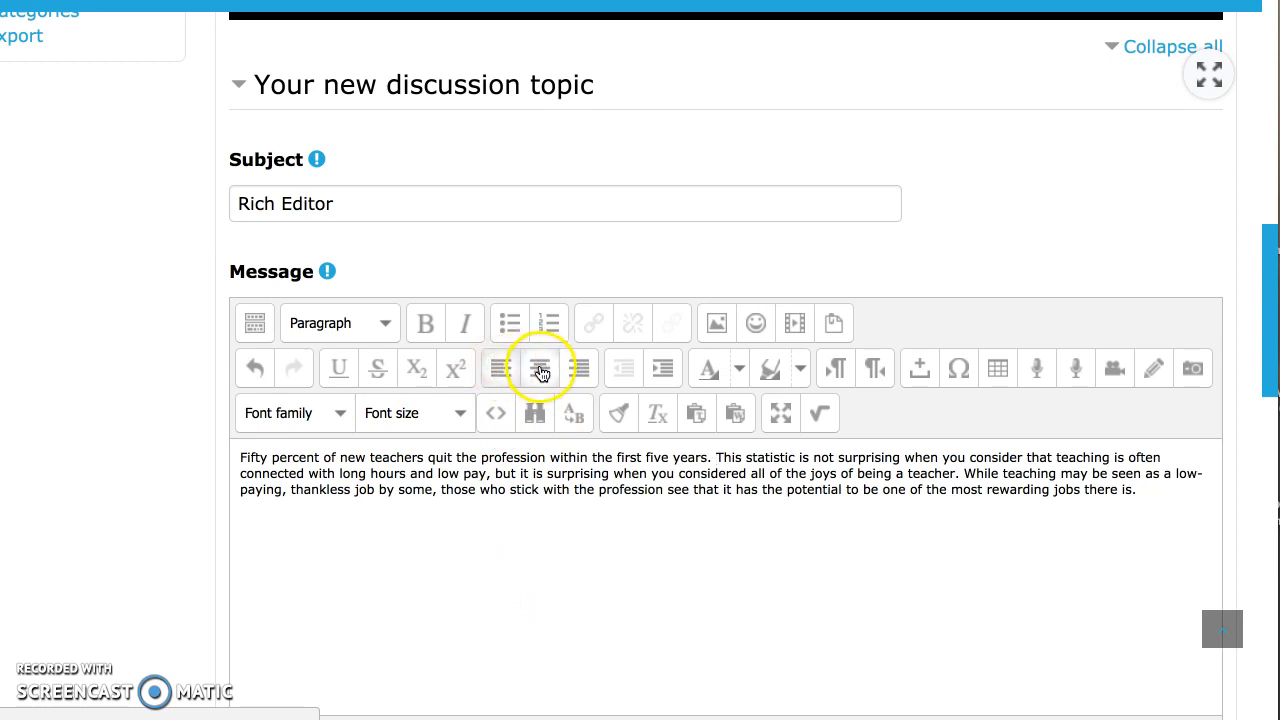
left_click(540, 373)
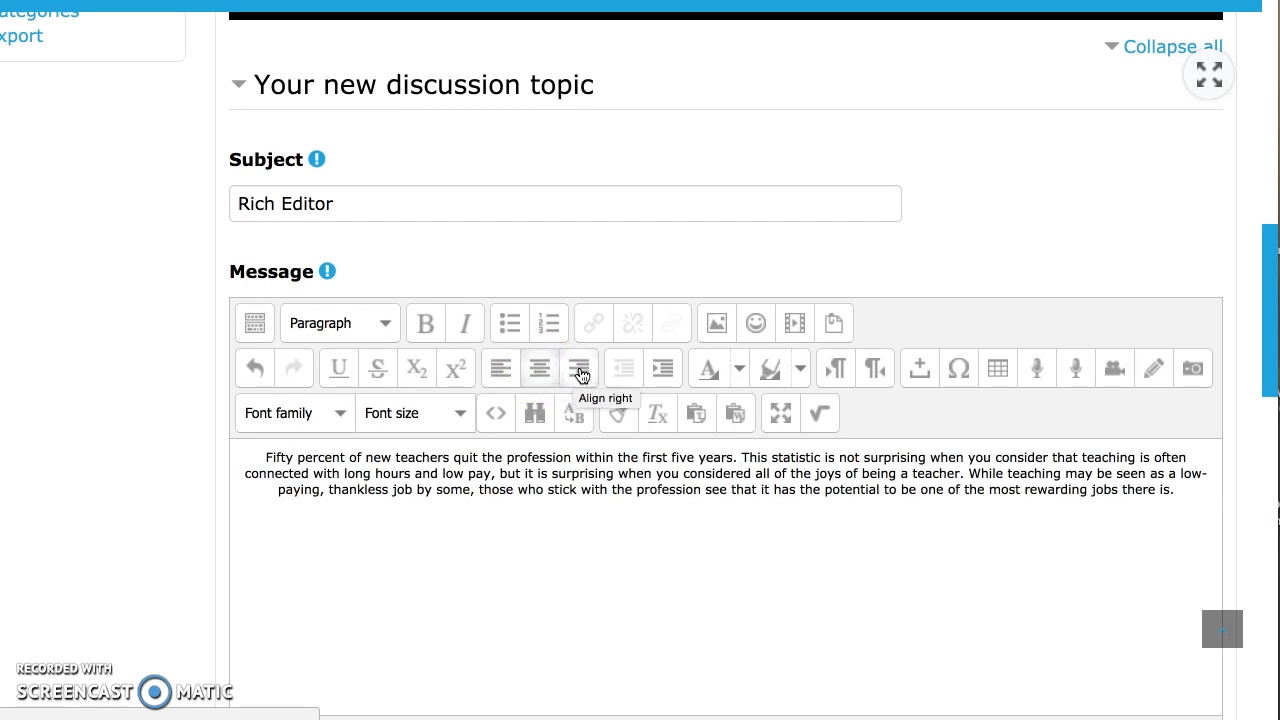
left_click(581, 375)
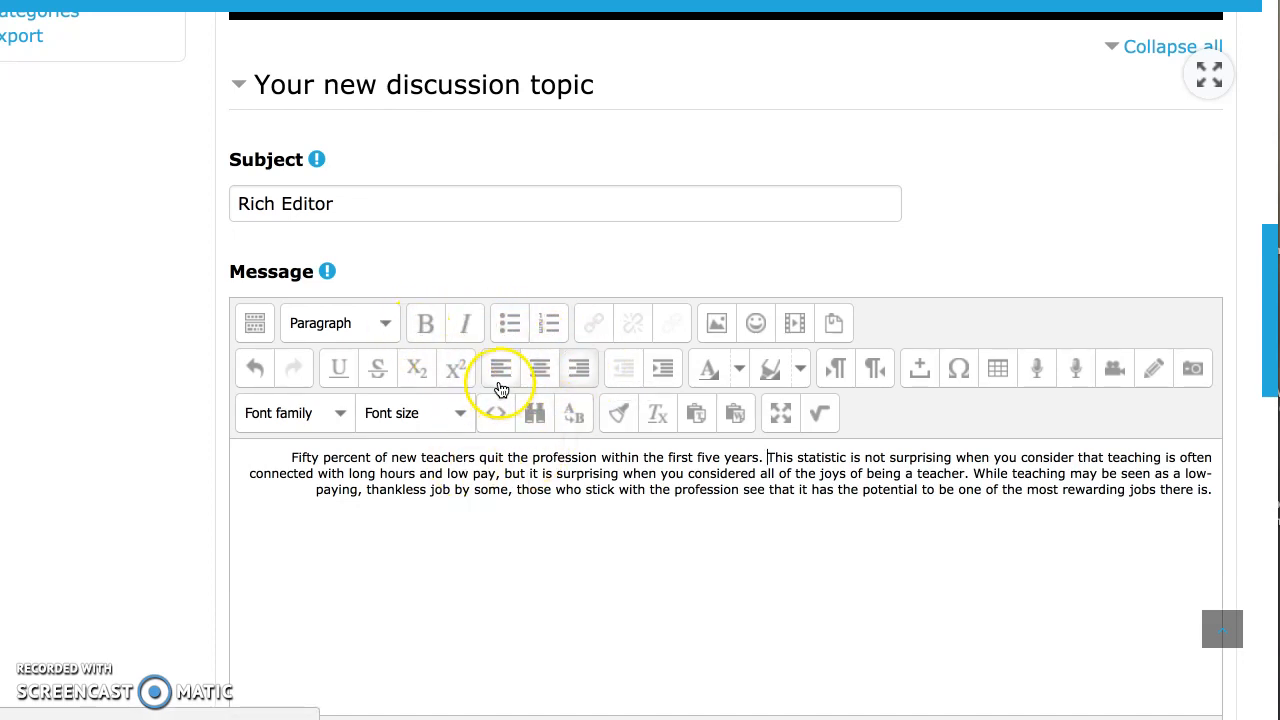
left_click(256, 370)
left_click(256, 370)
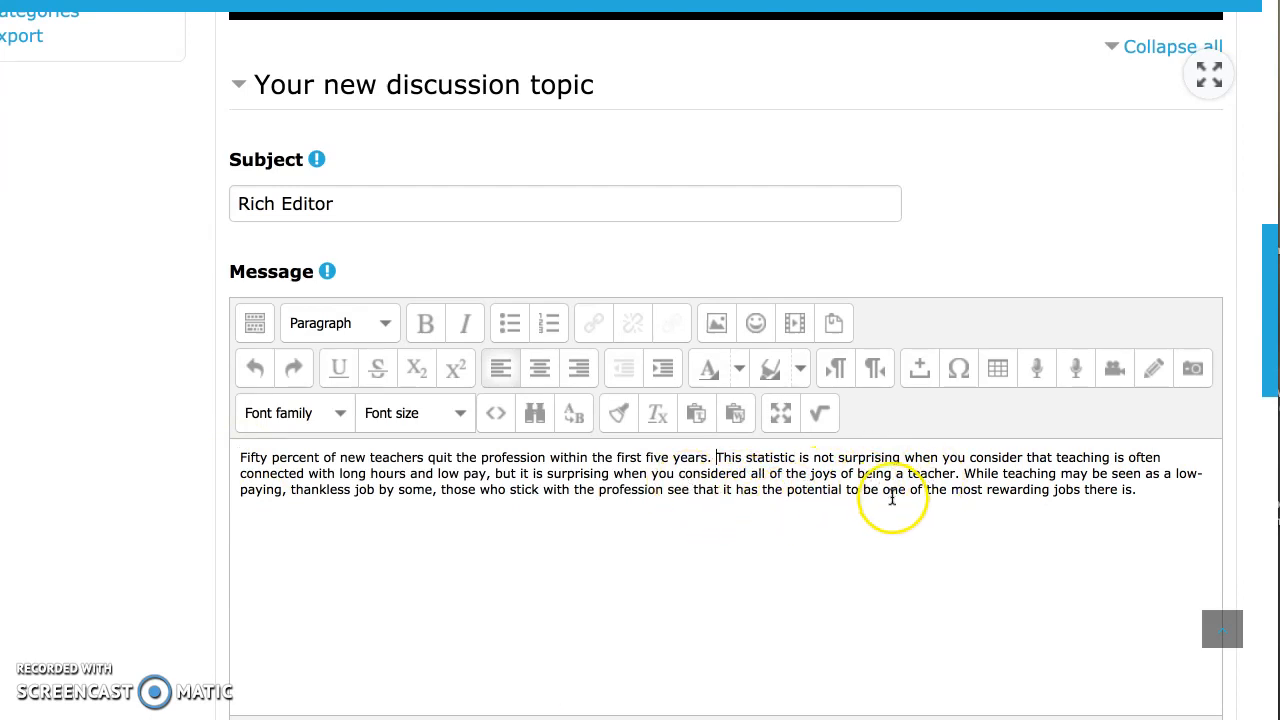
Try bold and italic on the phrase "one of the most rewarding jobs there is" and remove both styles
left_click_drag(883, 490, 1134, 490)
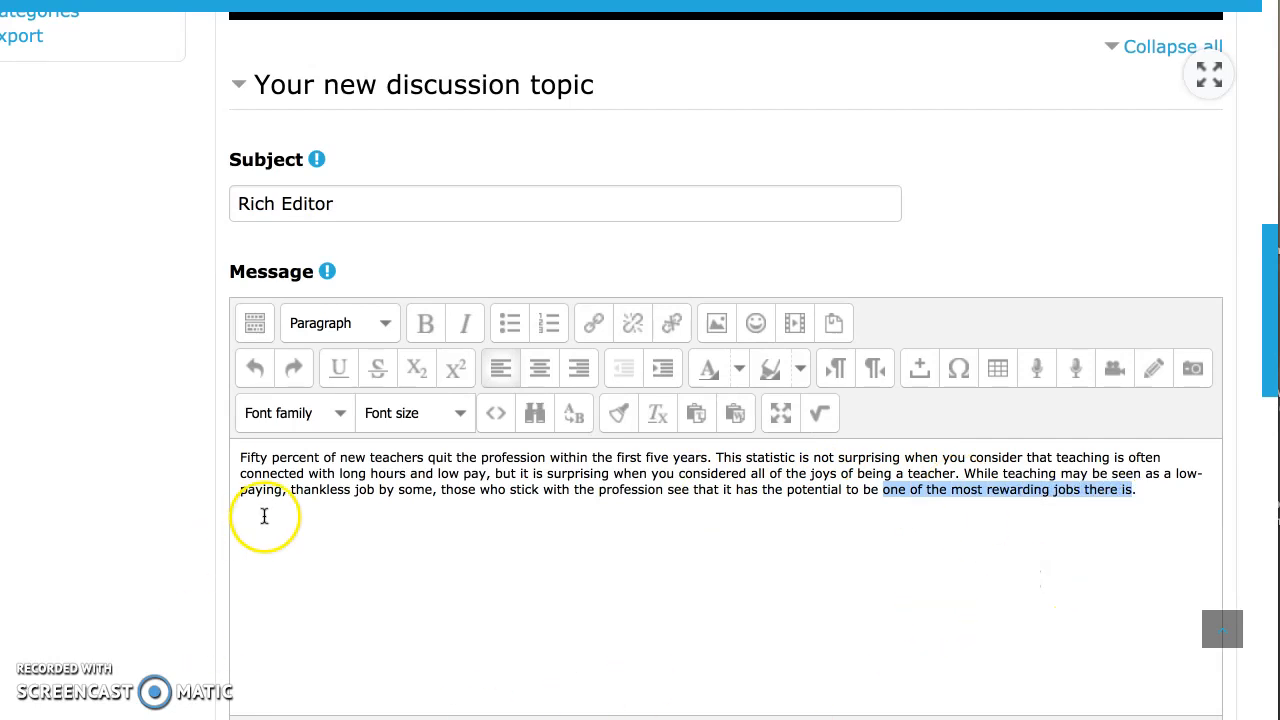
left_click(425, 328)
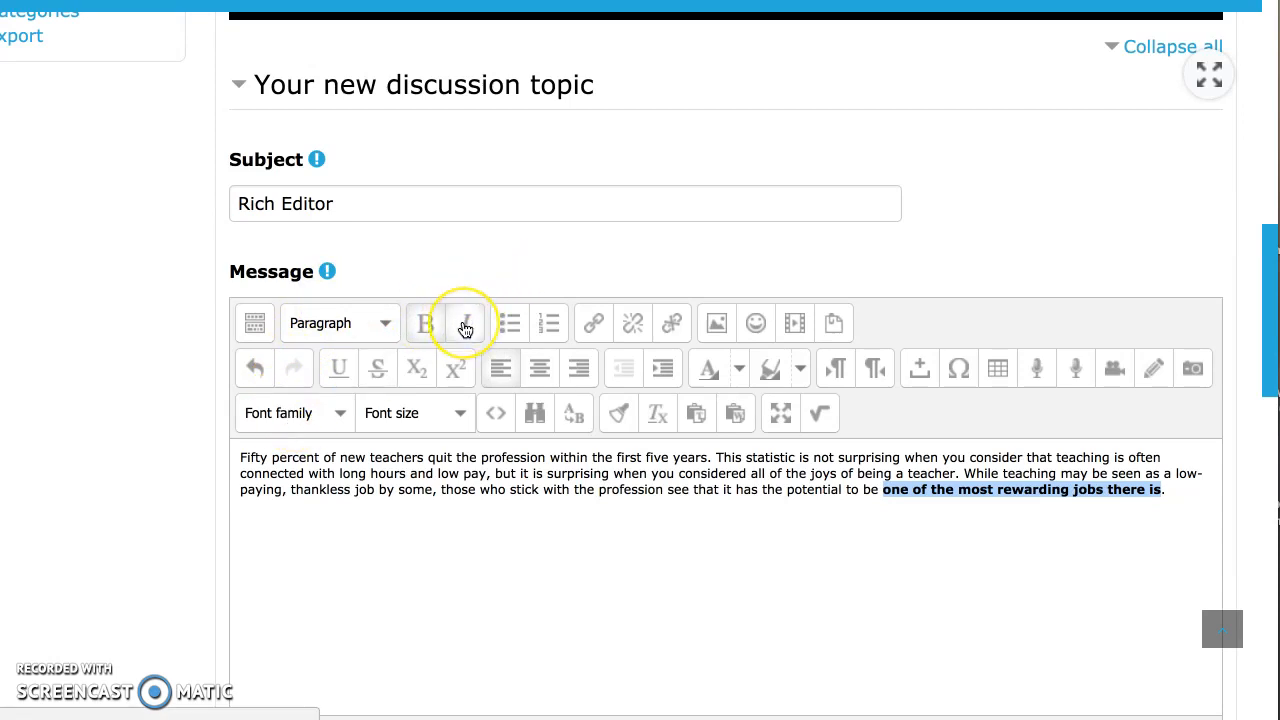
left_click(465, 325)
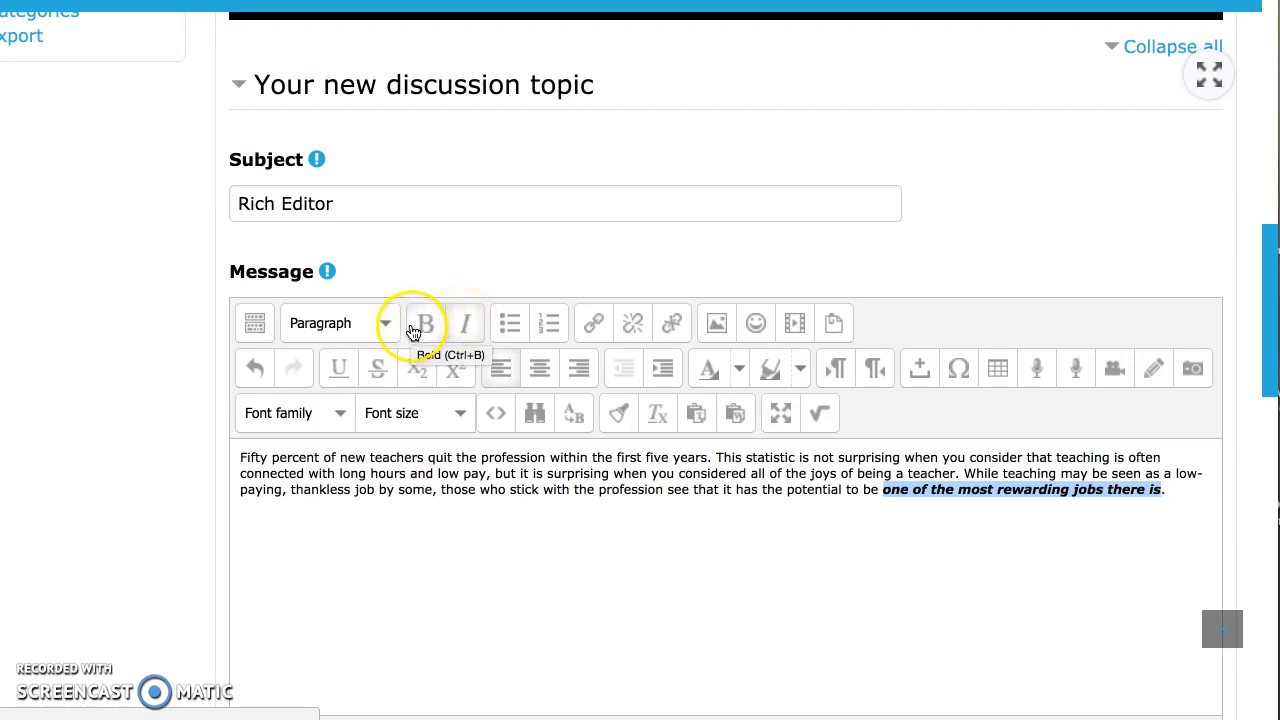
left_click(420, 328)
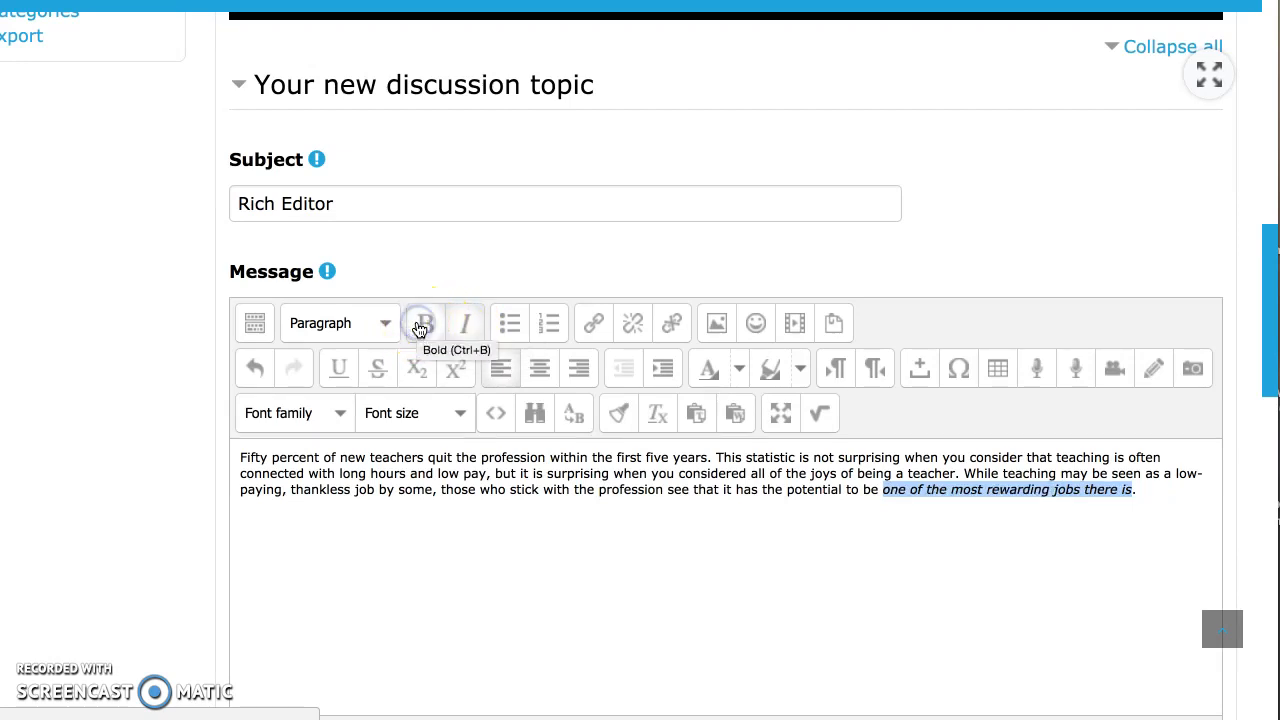
left_click(462, 328)
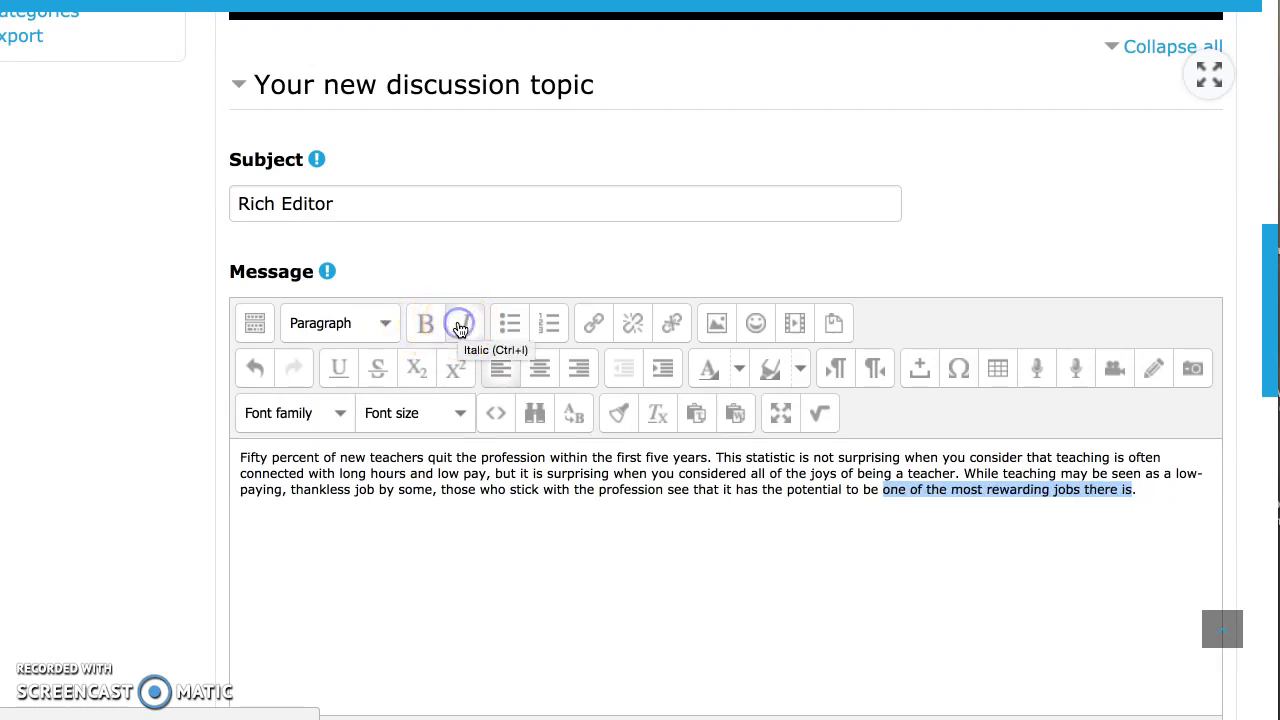
Try a yellow background highlight on the selected phrase "one of the most rewarding jobs there is" and undo it
left_click(801, 371)
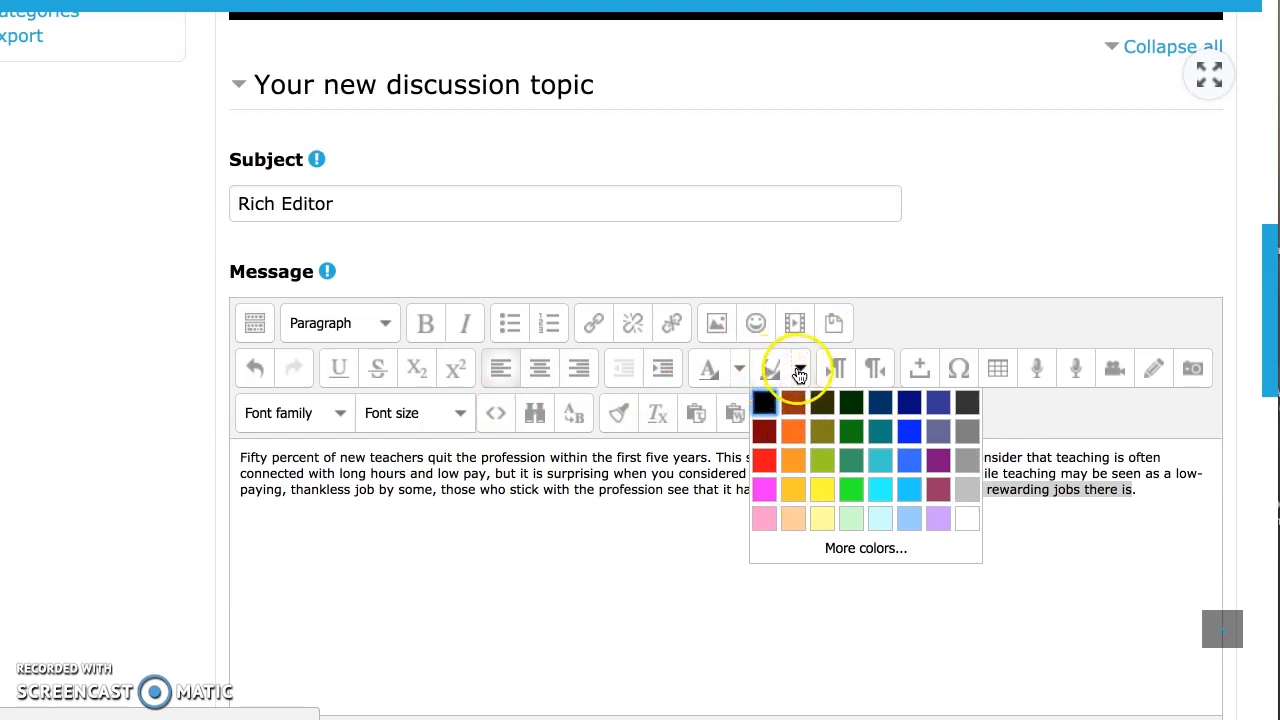
left_click(822, 494)
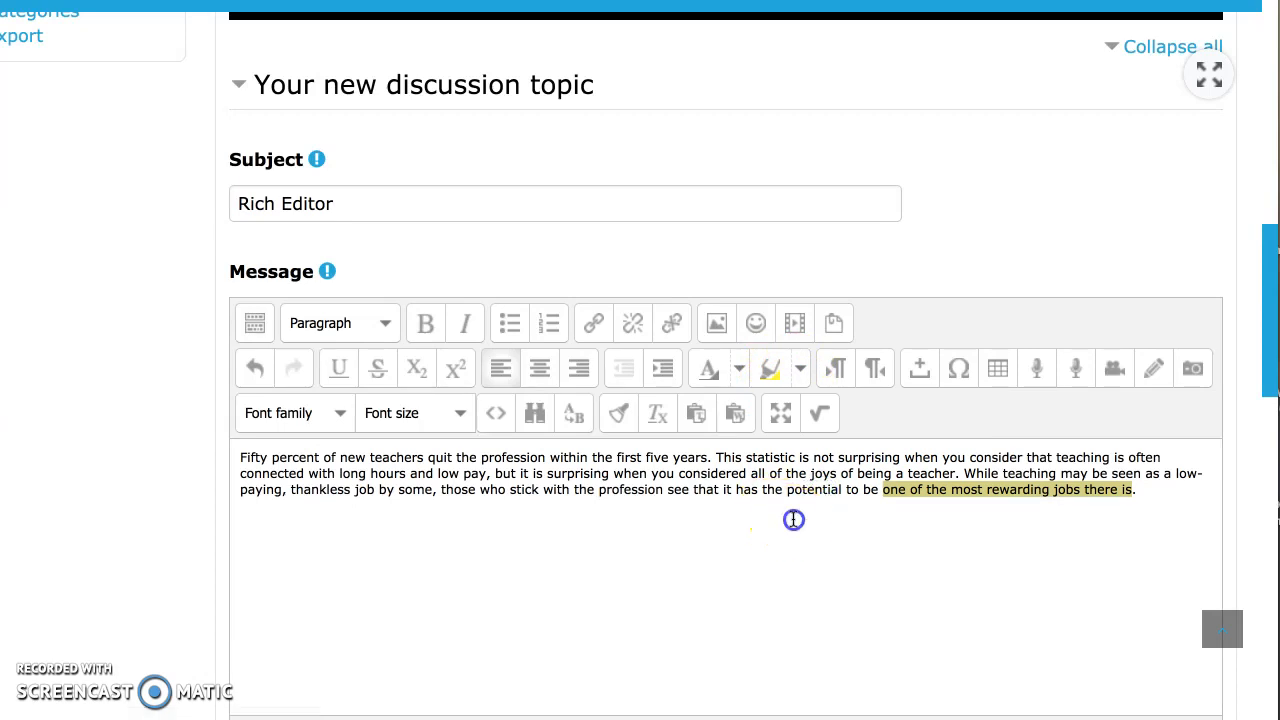
left_click(793, 519)
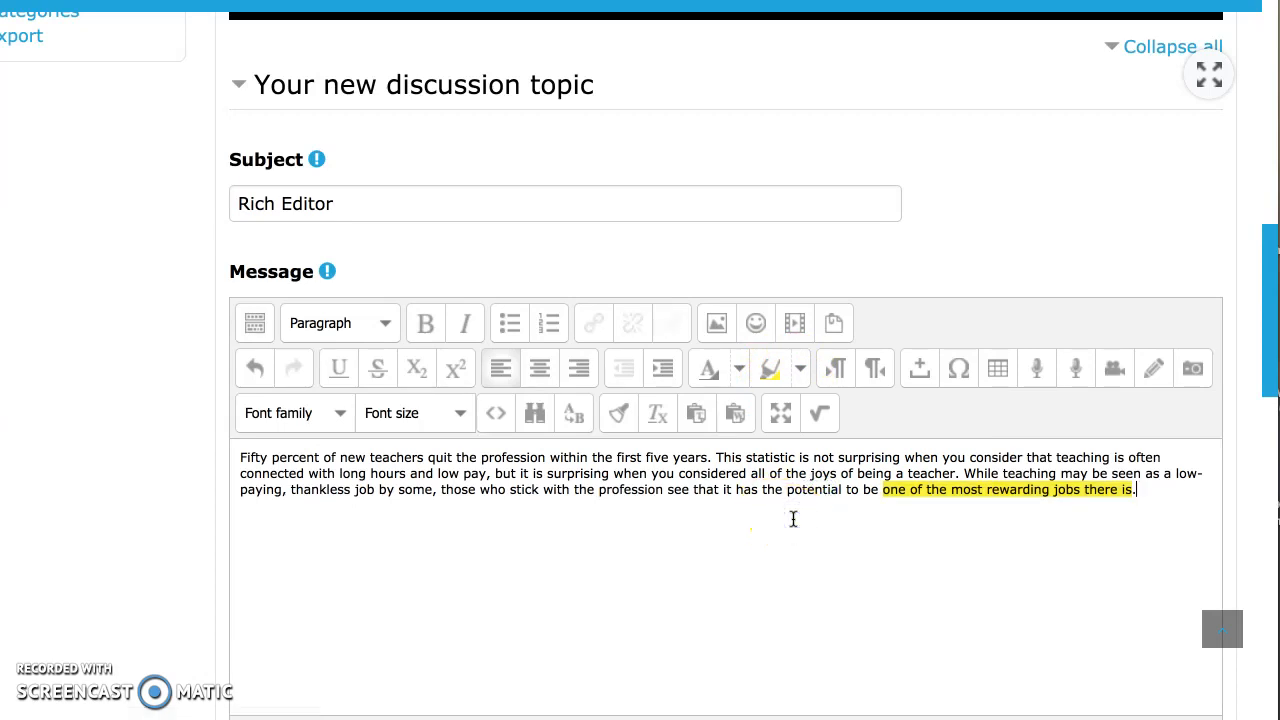
left_click(251, 372)
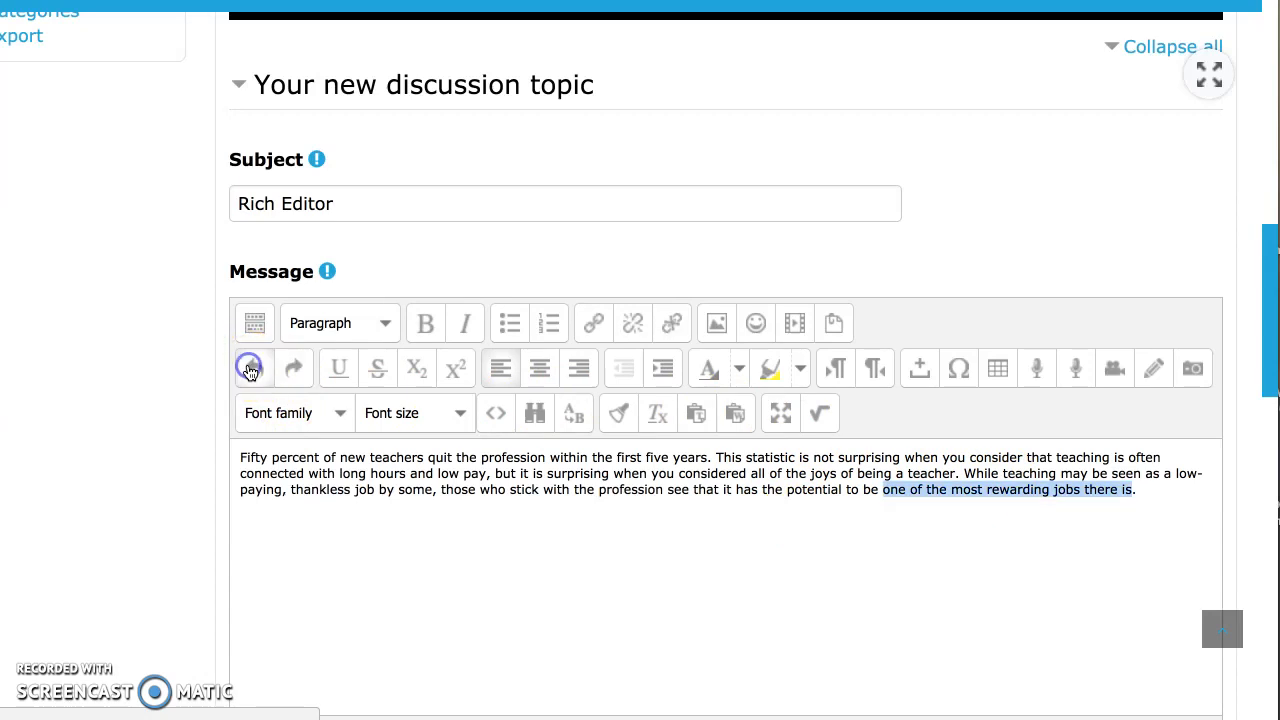
Format the phrase "one of the most rewarding jobs there is" as red text in Georgia at size 5 (18pt)
left_click(740, 370)
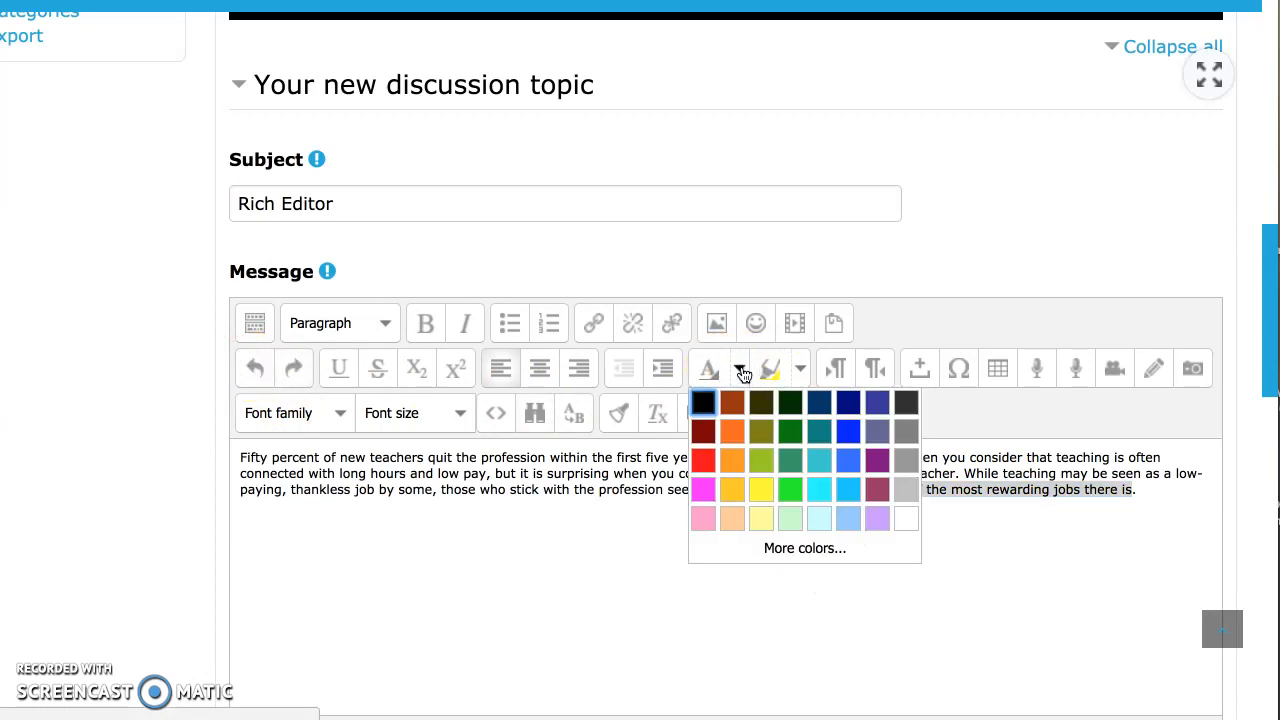
left_click(704, 460)
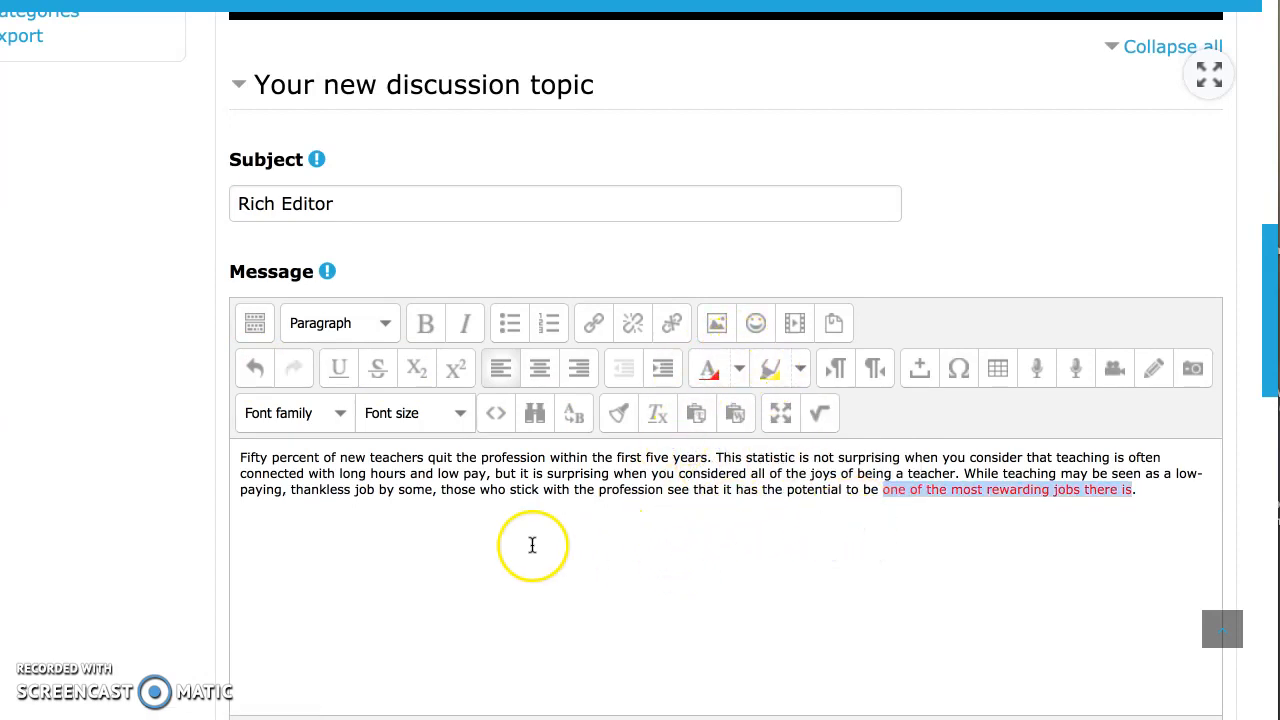
left_click(462, 414)
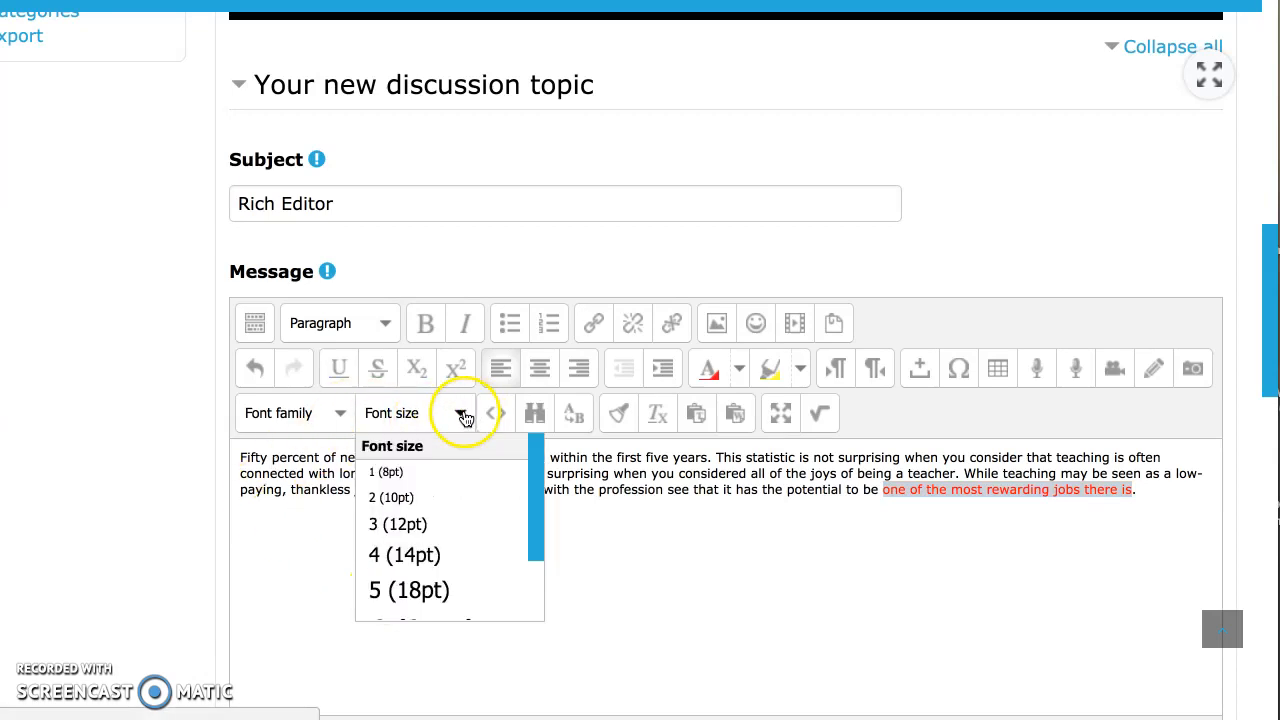
left_click(400, 590)
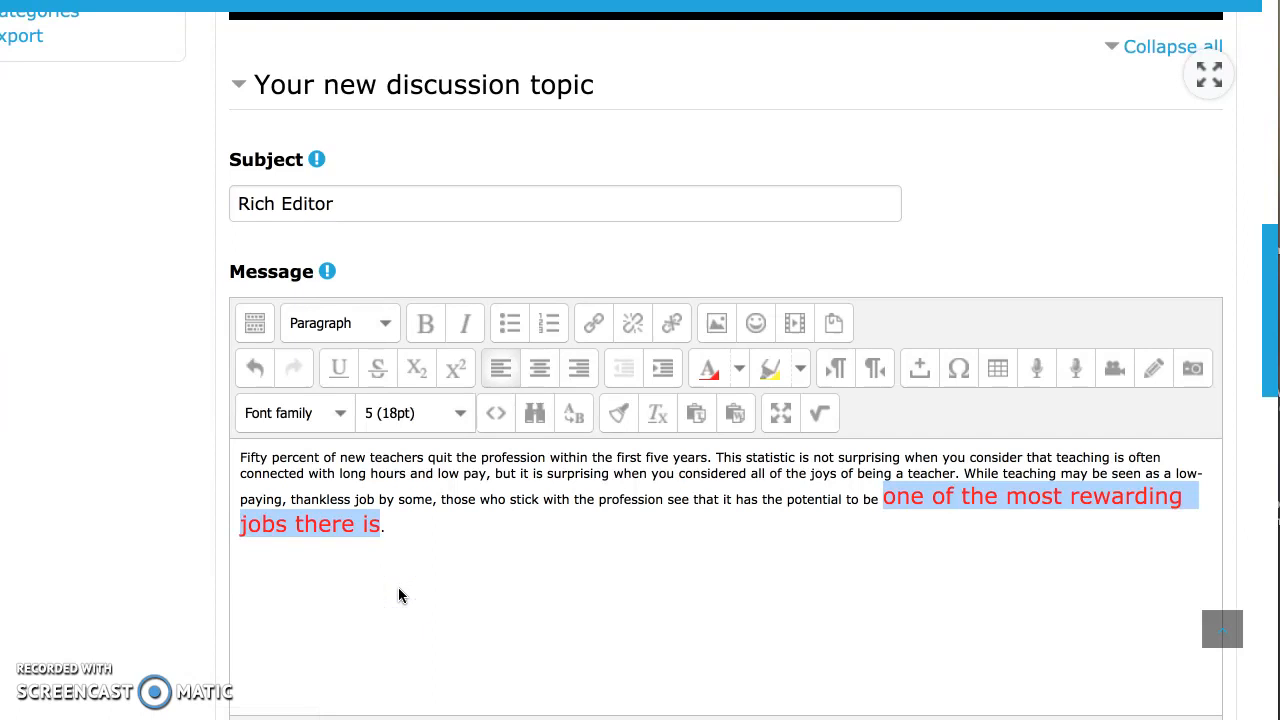
left_click(341, 415)
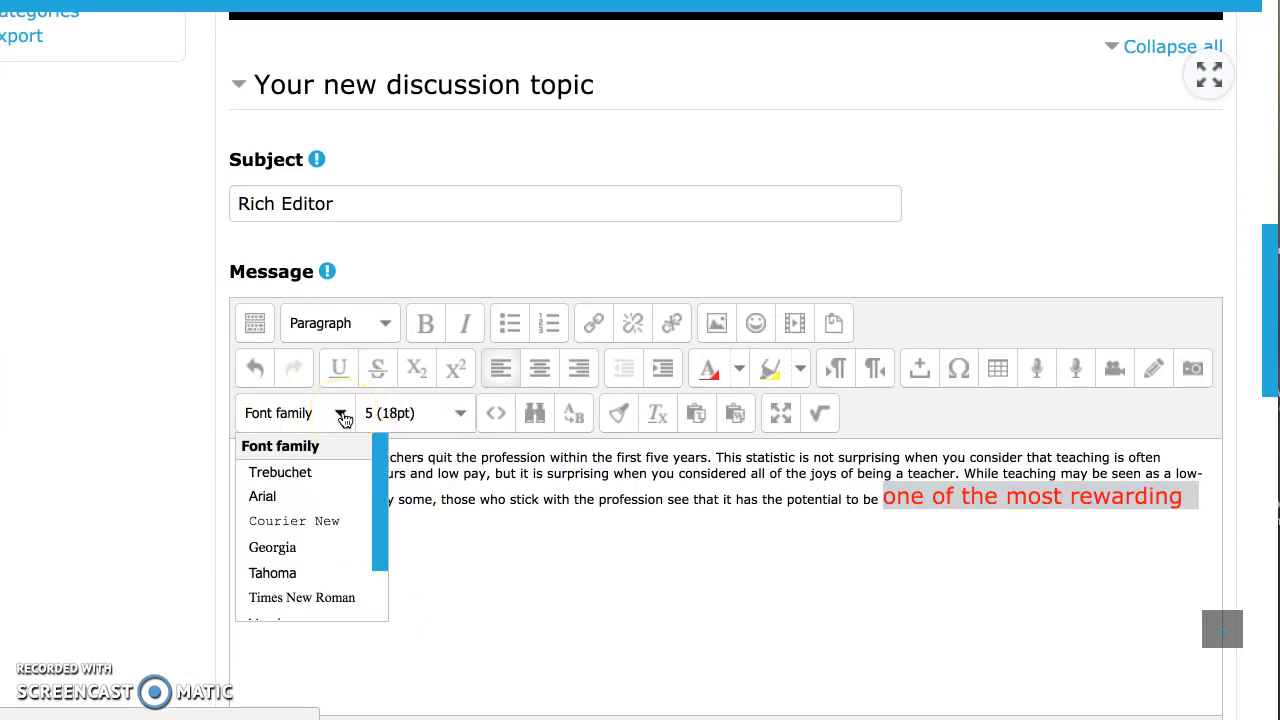
left_click(272, 547)
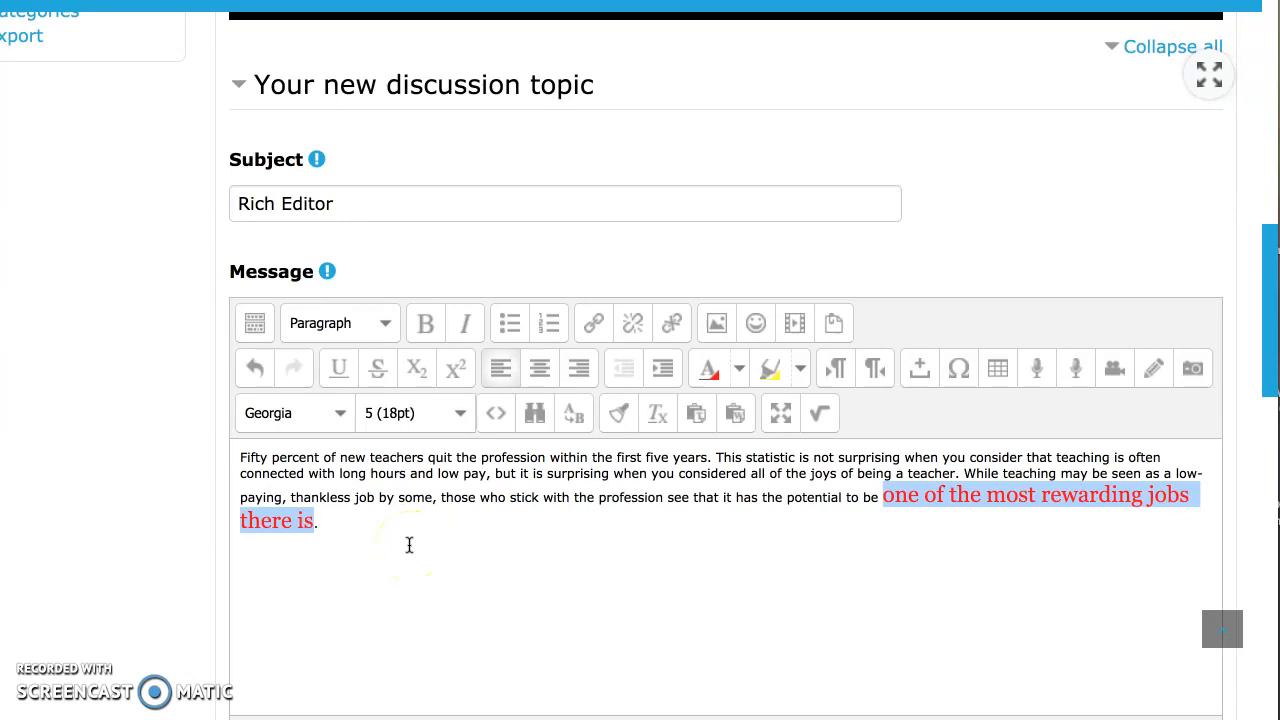
Undo the font family, font size and text colour changes on the closing phrase and deselect it
left_click(257, 370)
left_click(257, 370)
left_click(257, 370)
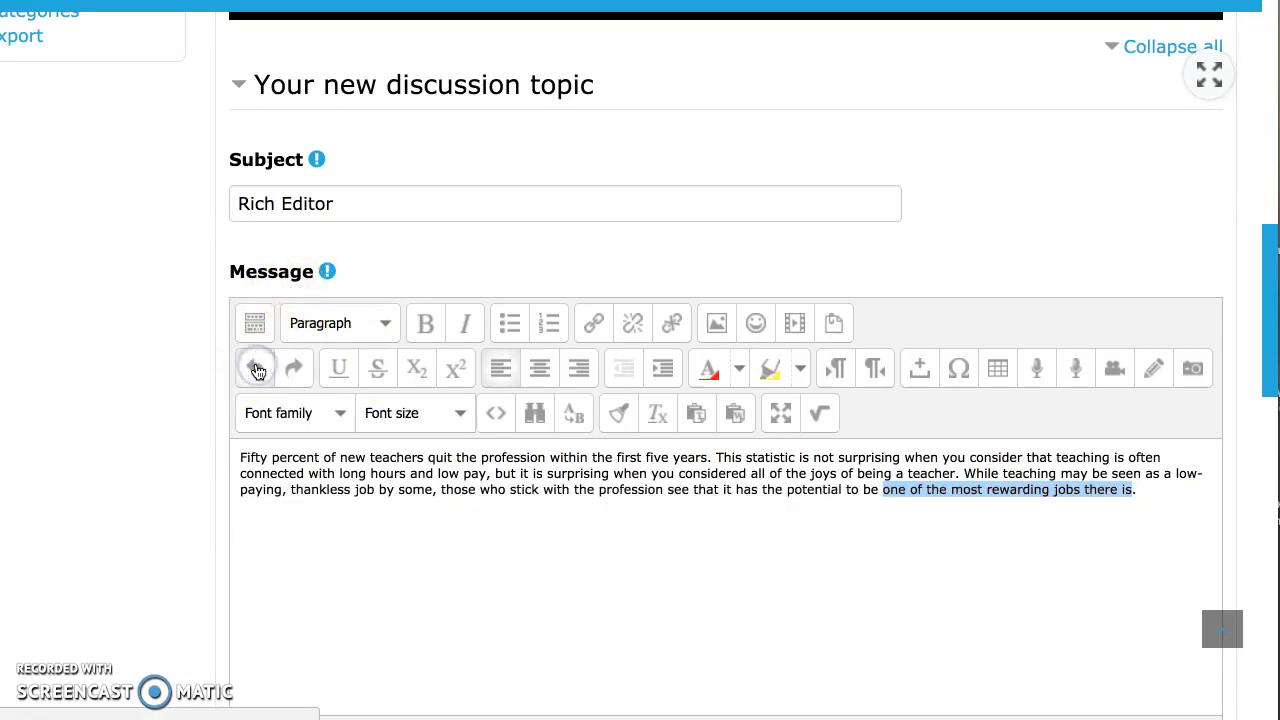
left_click(400, 502)
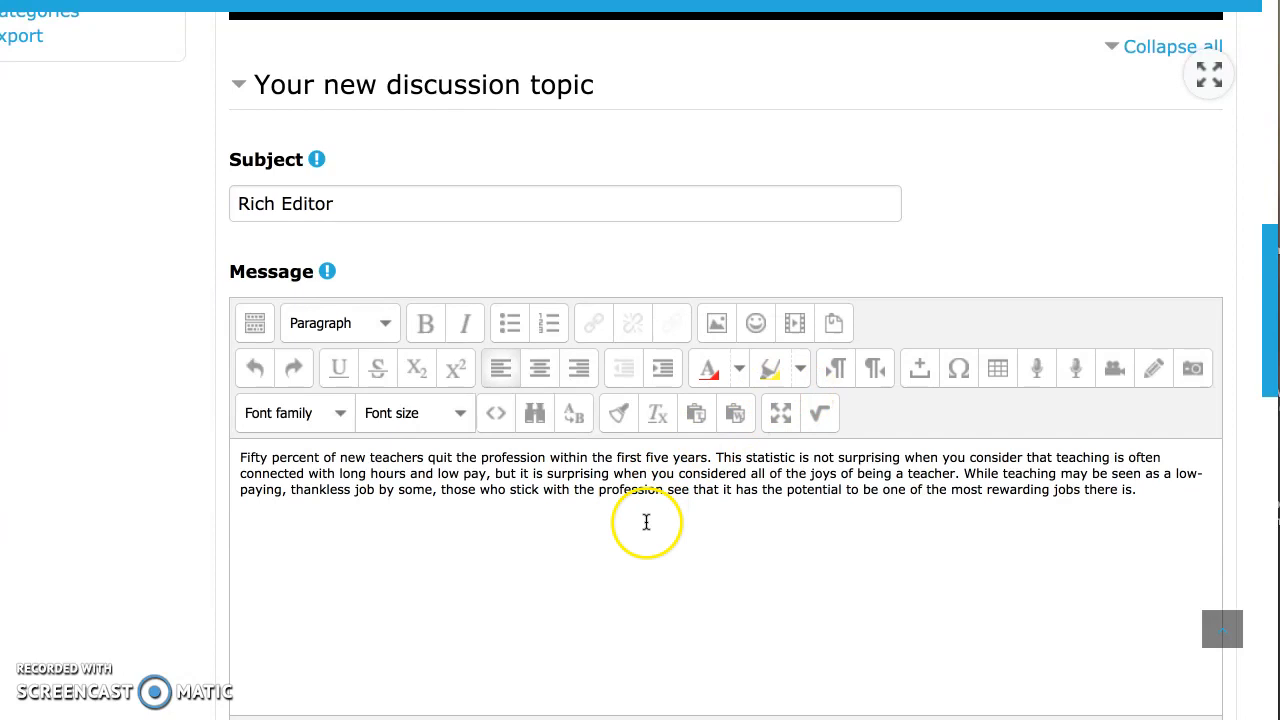
Split the message into three paragraphs, with breaks before "This statistic is not surprising" and "While teaching may be seen"
left_click(716, 457)
key("Return")
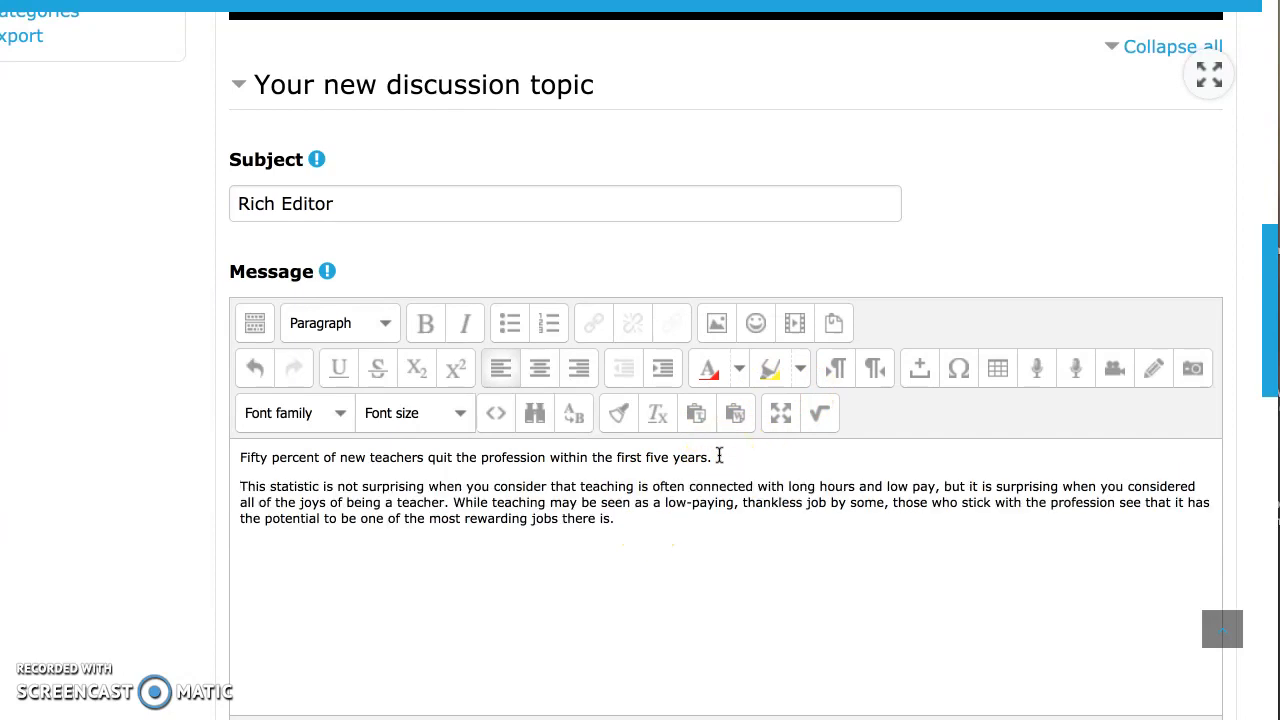
left_click(452, 502)
key("Return")
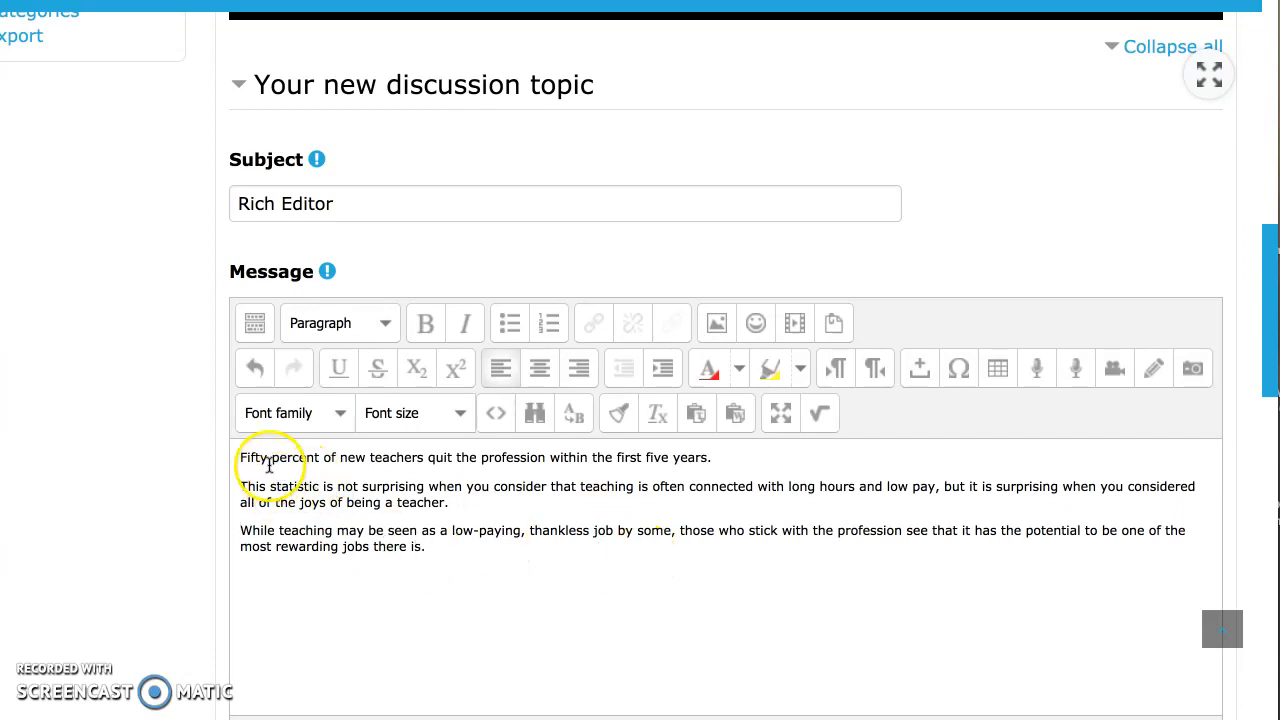
Try a bulleted list and a numbered list on the three message paragraphs, removing each again
left_click_drag(240, 457, 270, 545)
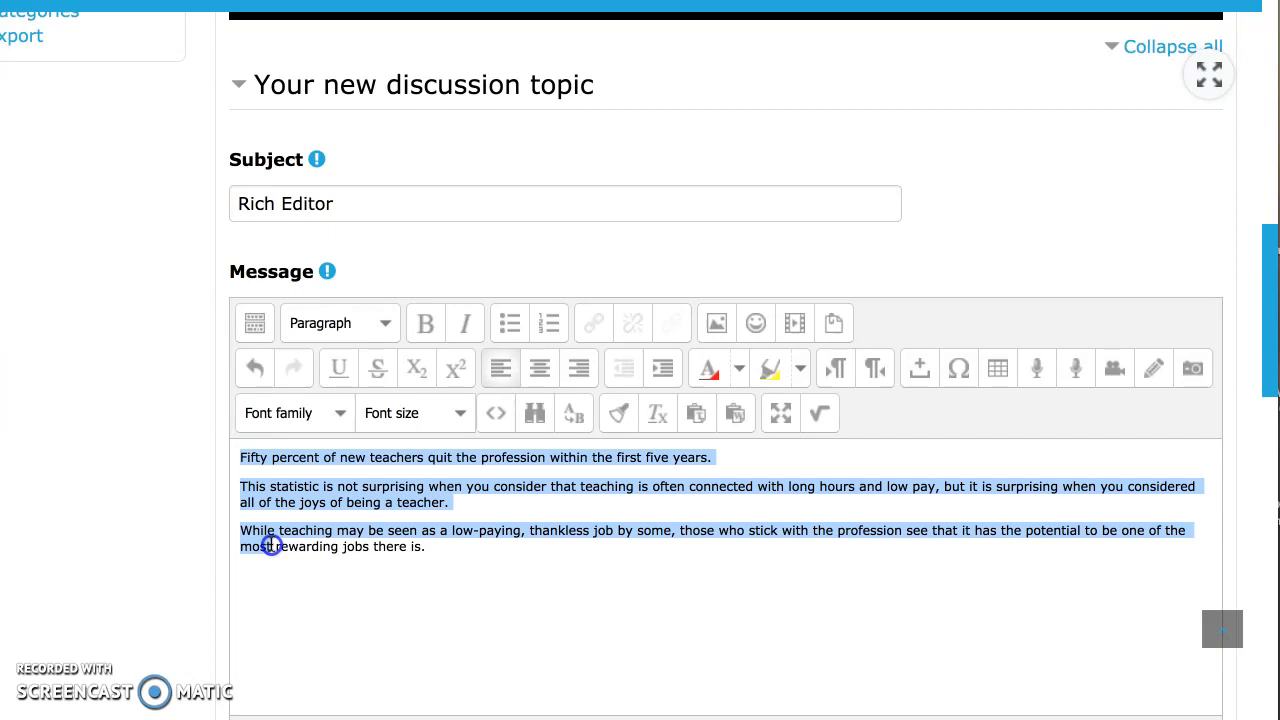
left_click(511, 325)
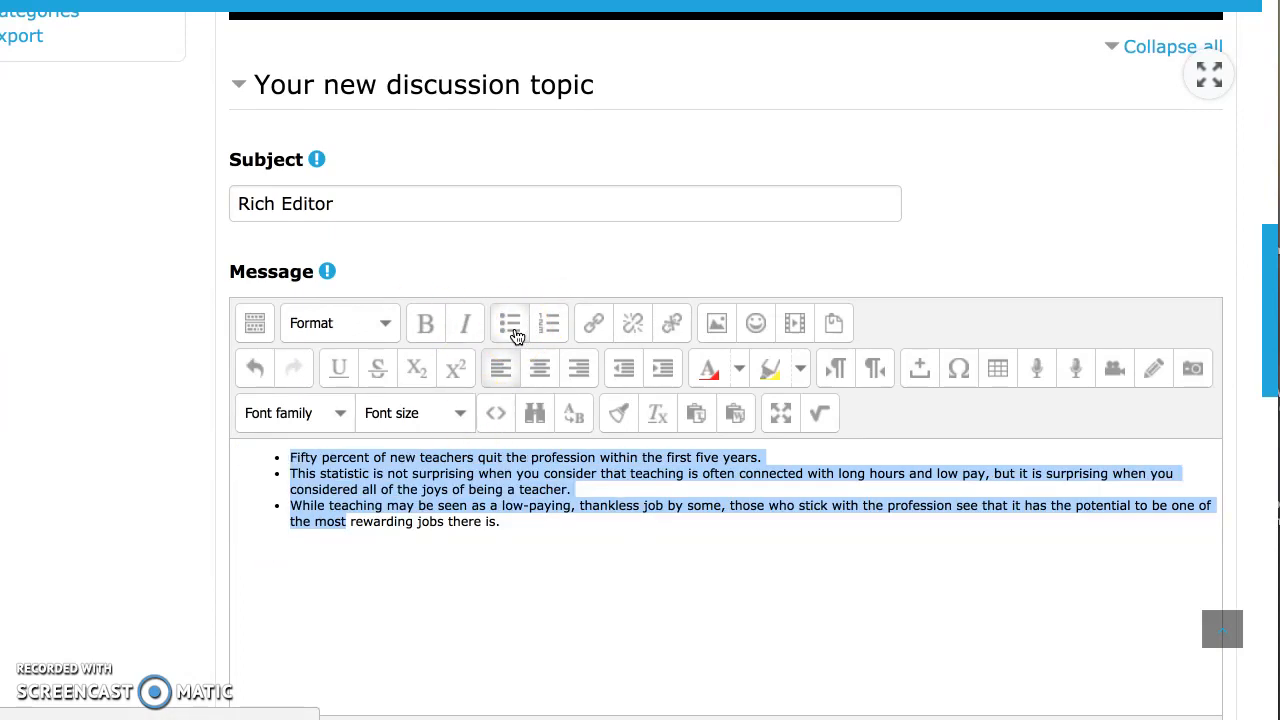
left_click(511, 325)
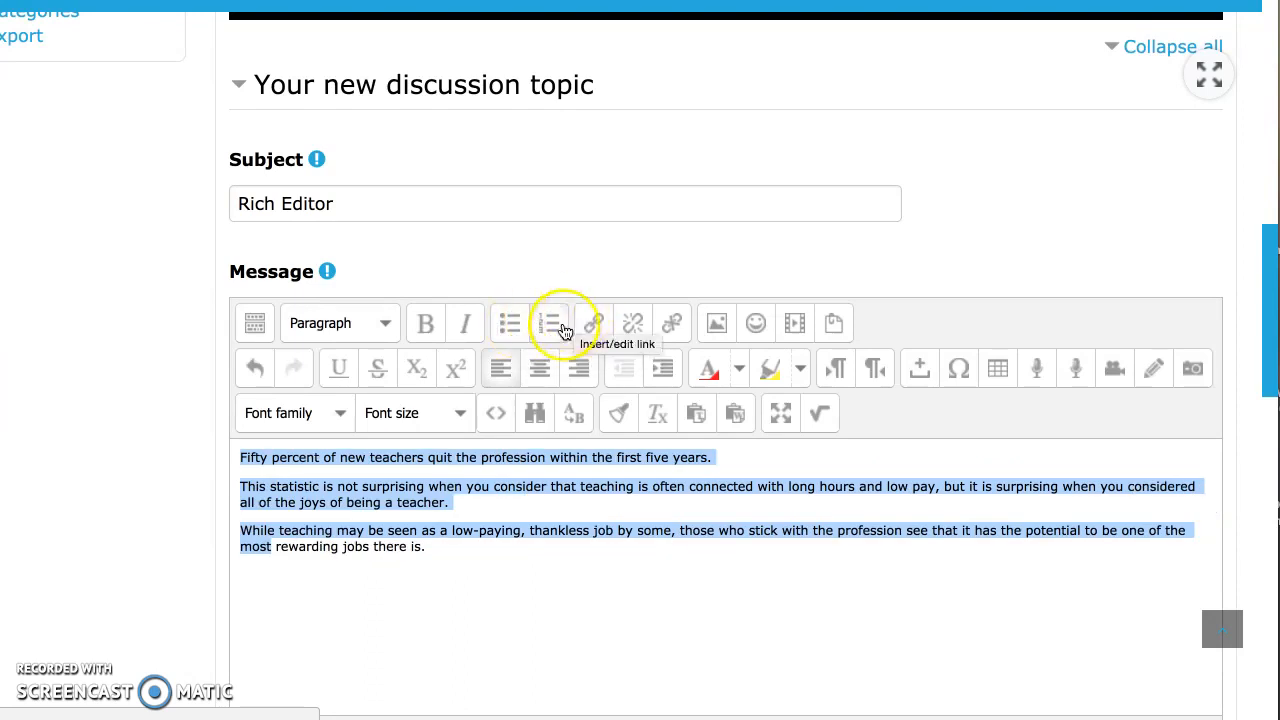
left_click(549, 334)
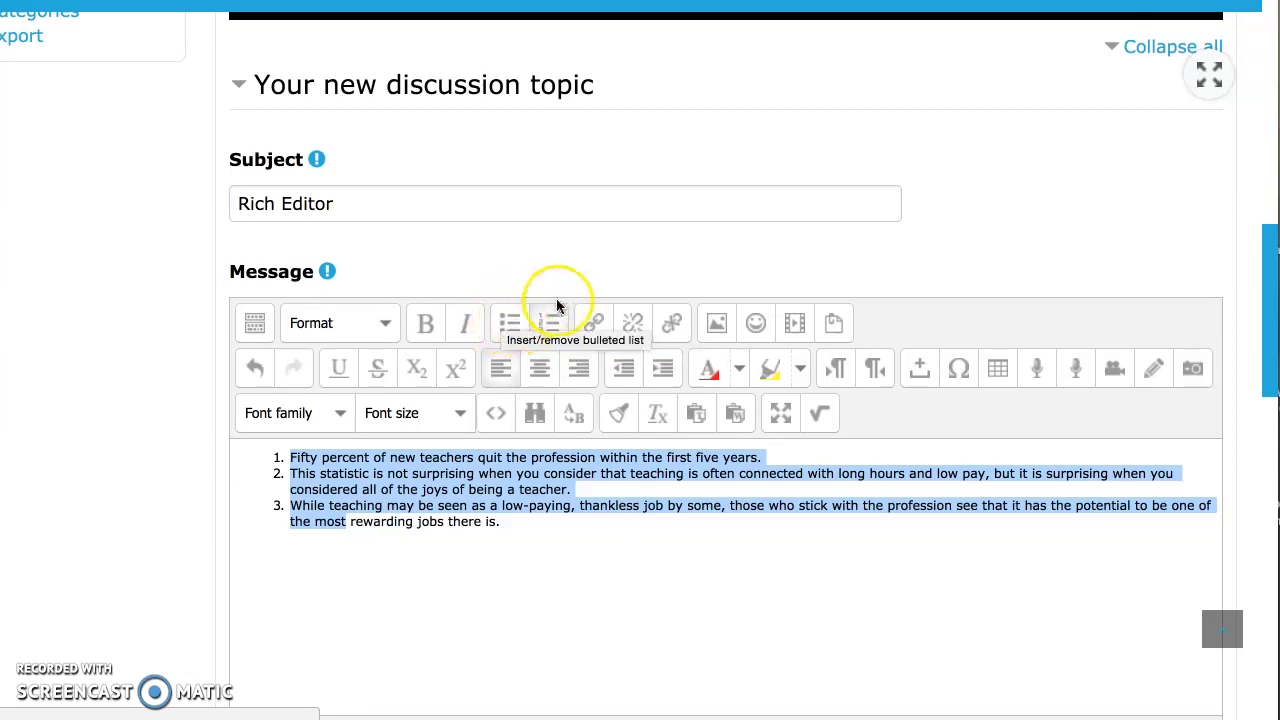
left_click(553, 323)
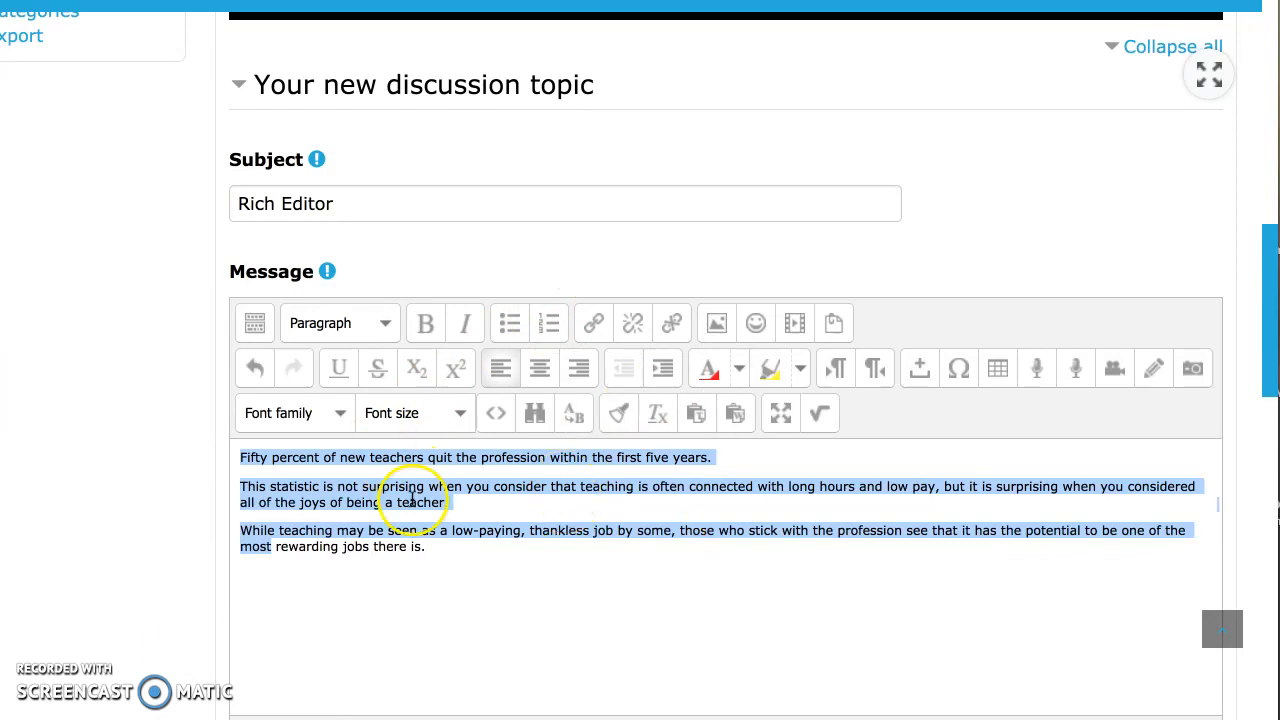
left_click(480, 567)
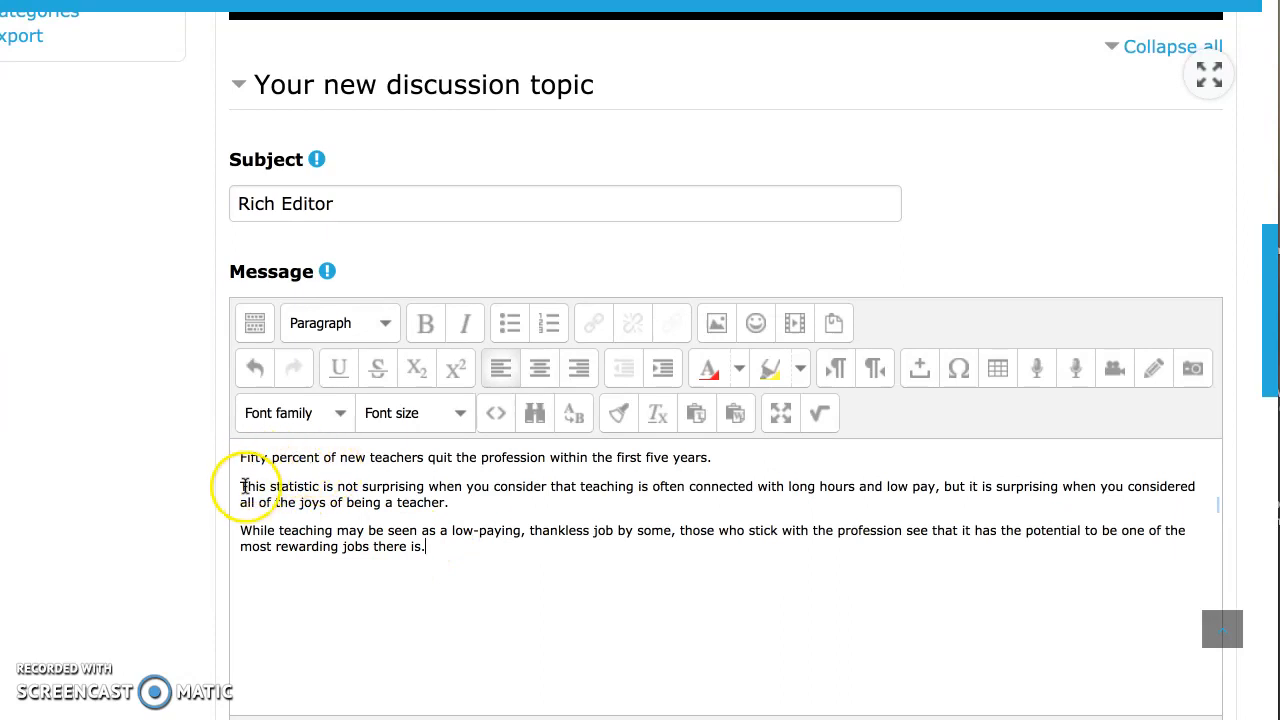
Try underline and strikethrough on the phrase "This statistic is not surprising", removing each again
left_click_drag(242, 487, 426, 486)
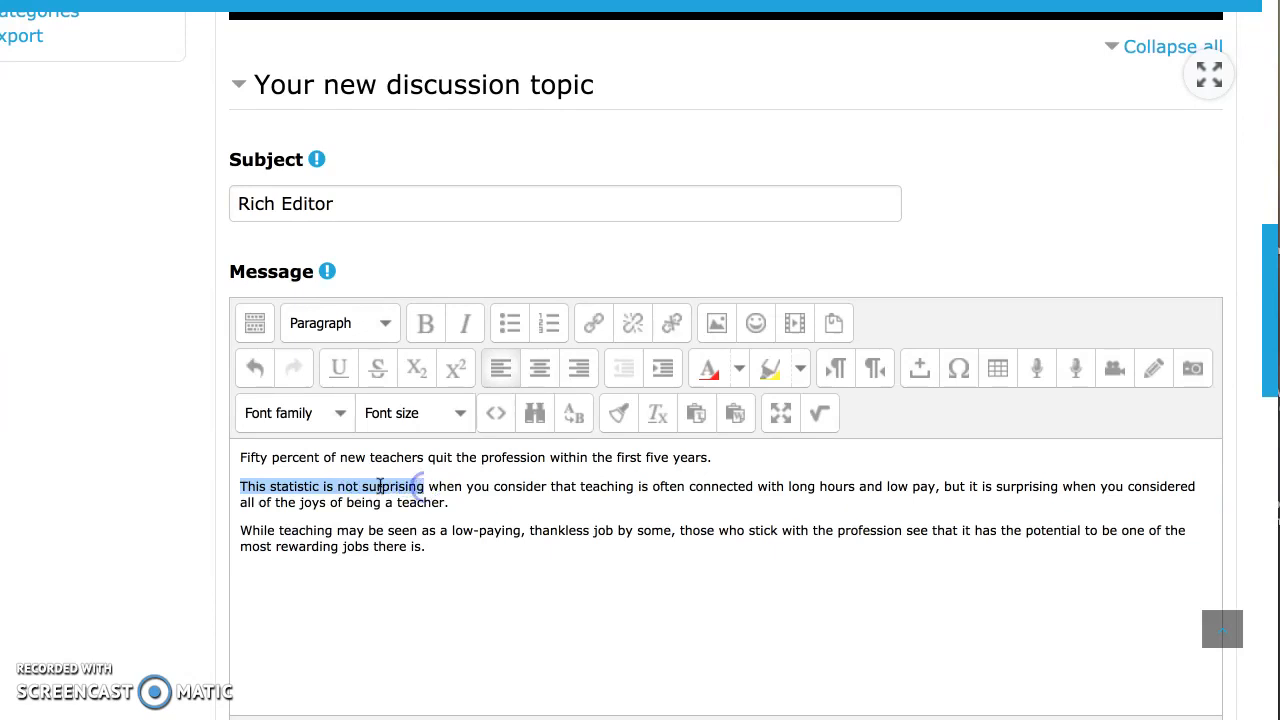
left_click(340, 370)
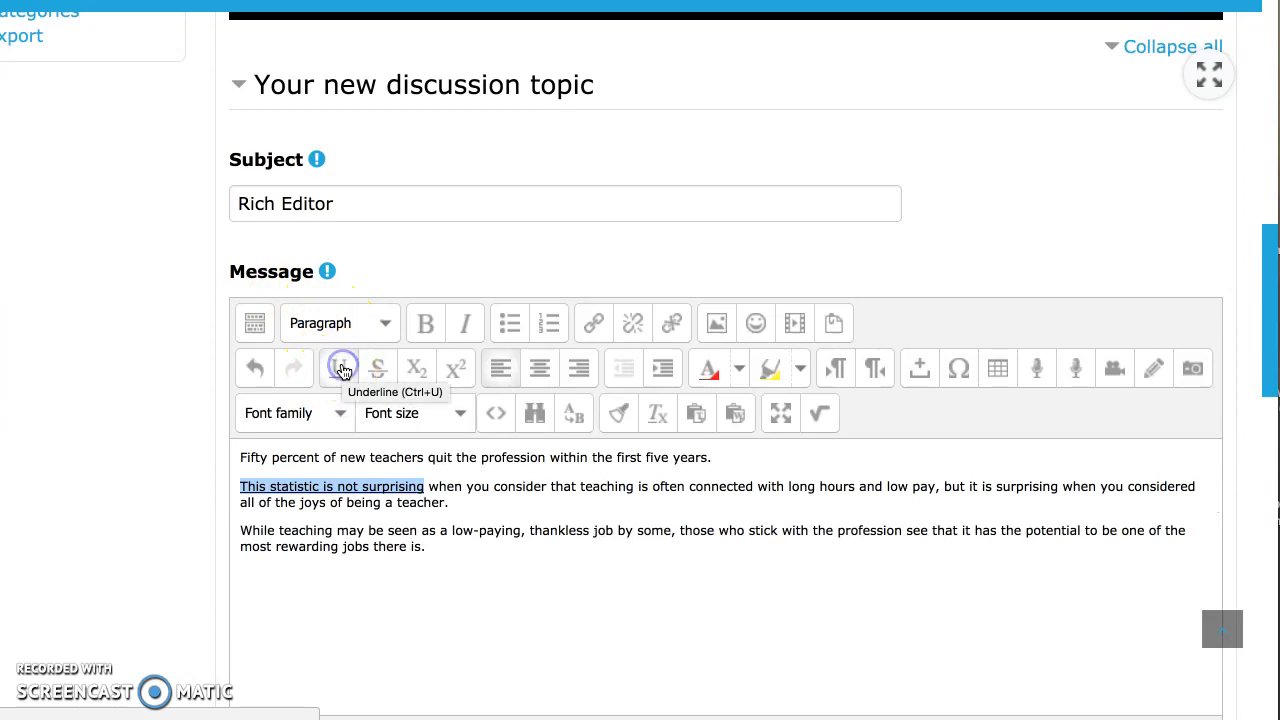
left_click(341, 371)
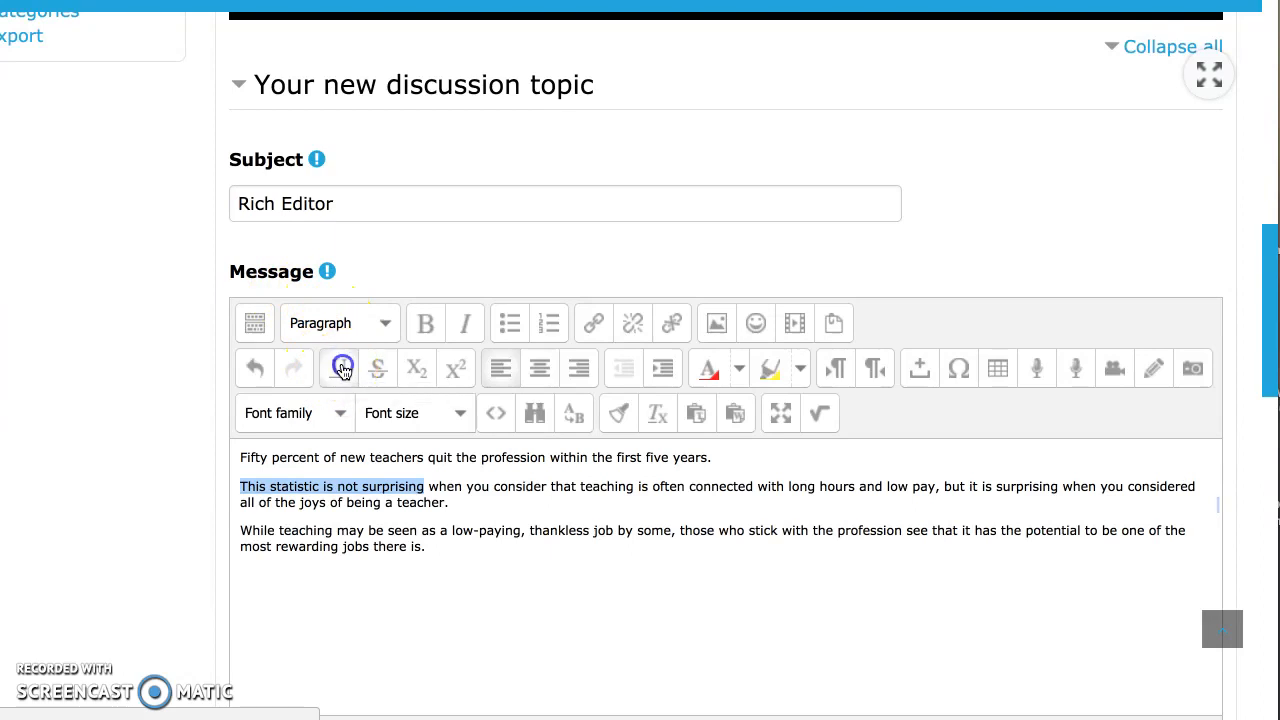
left_click(379, 372)
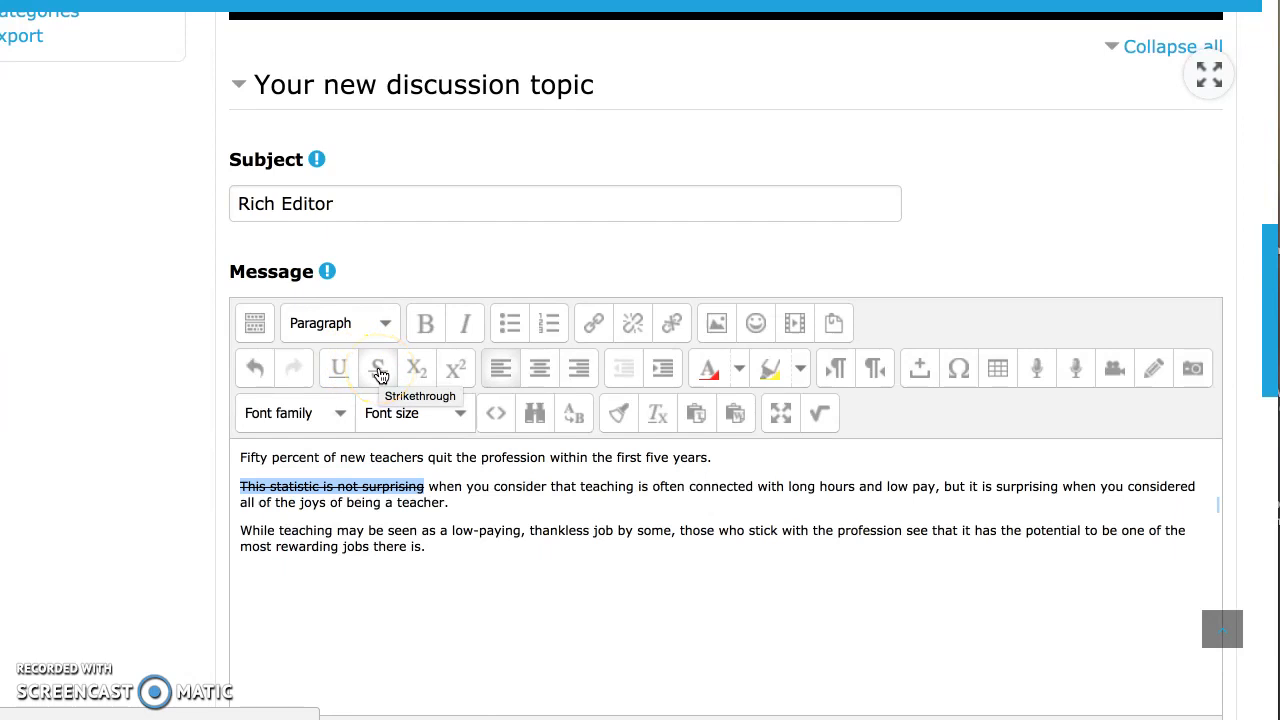
left_click(379, 372)
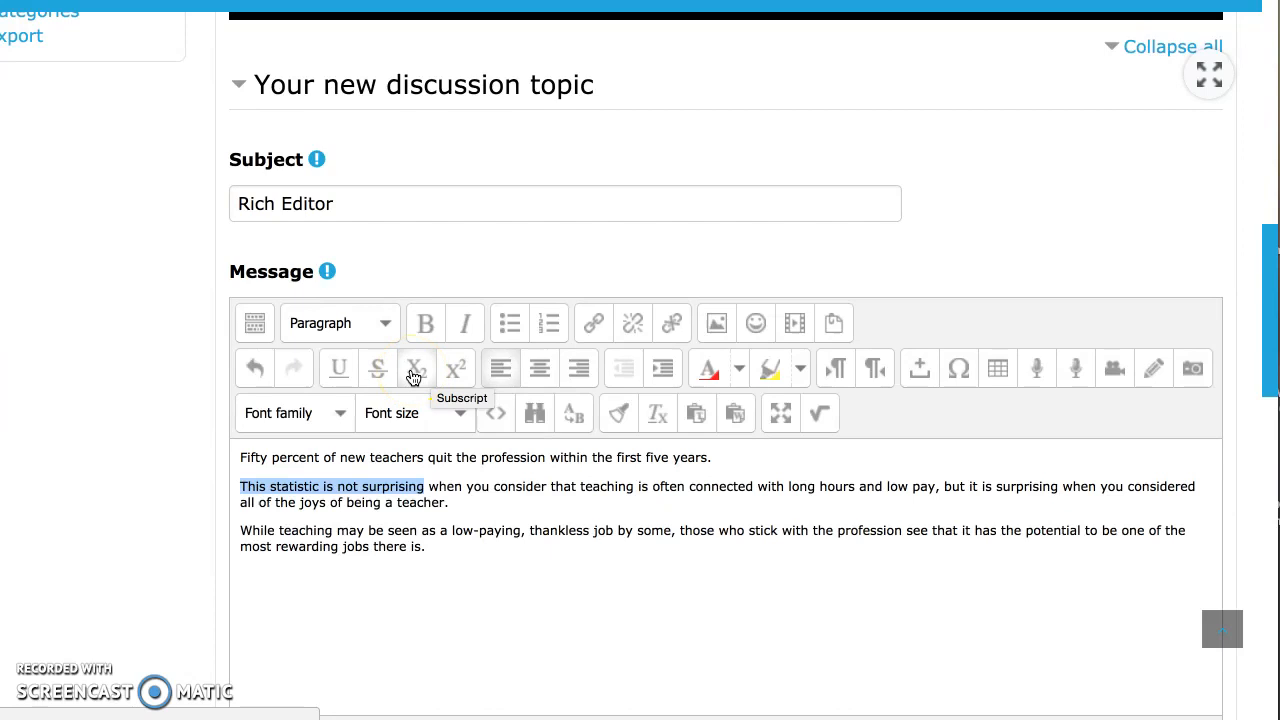
Try subscript and superscript on the phrase "This statistic is not surprising", undo both and deselect it
left_click(413, 372)
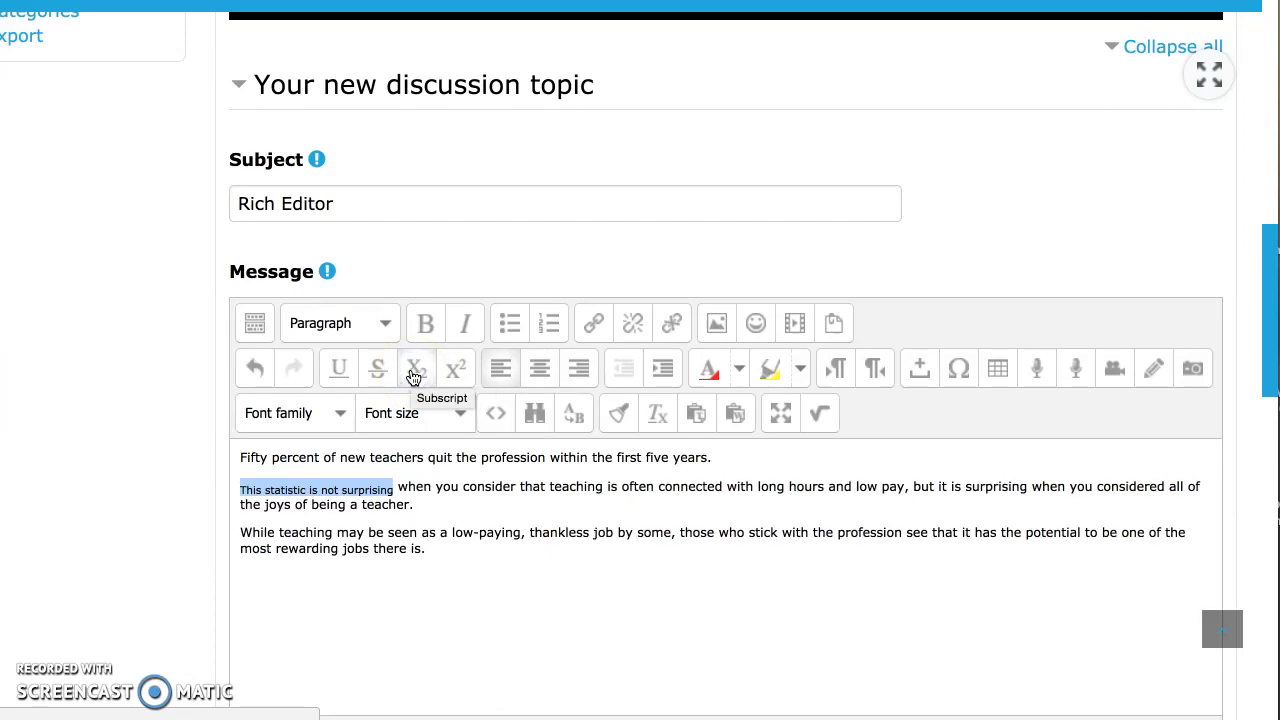
left_click(456, 371)
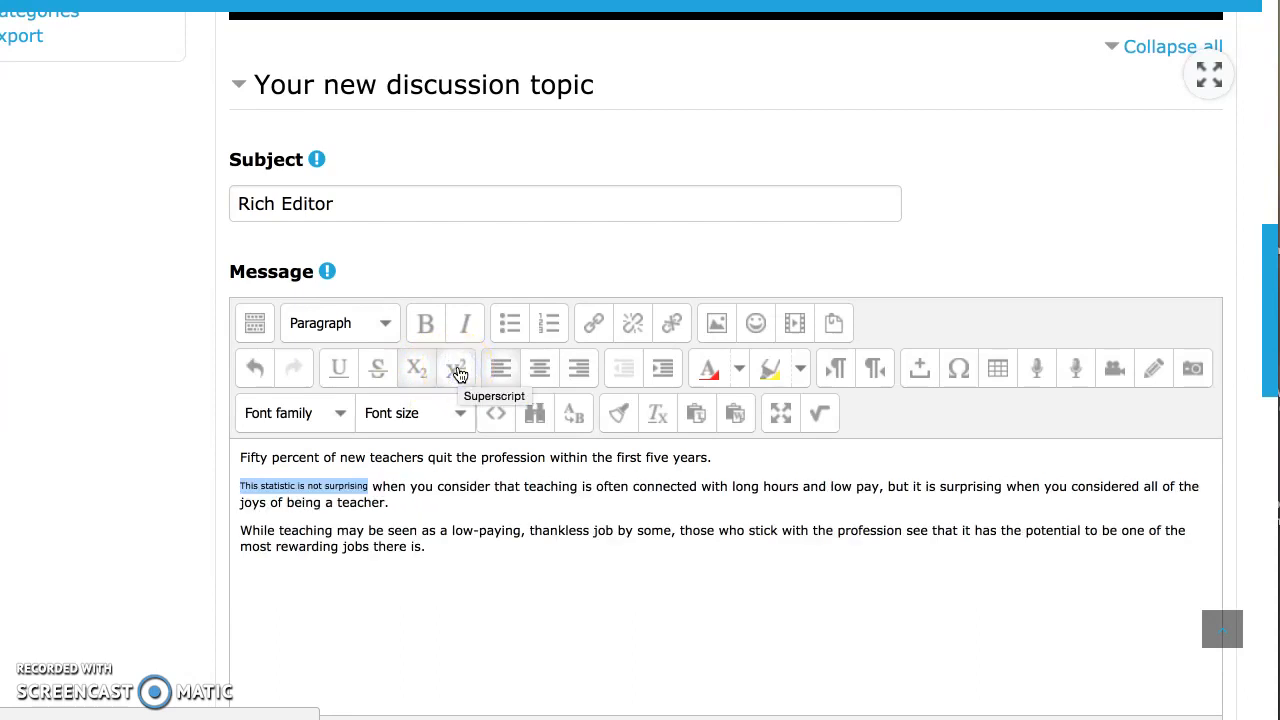
left_click(459, 373)
left_click(257, 372)
left_click(257, 372)
left_click(257, 372)
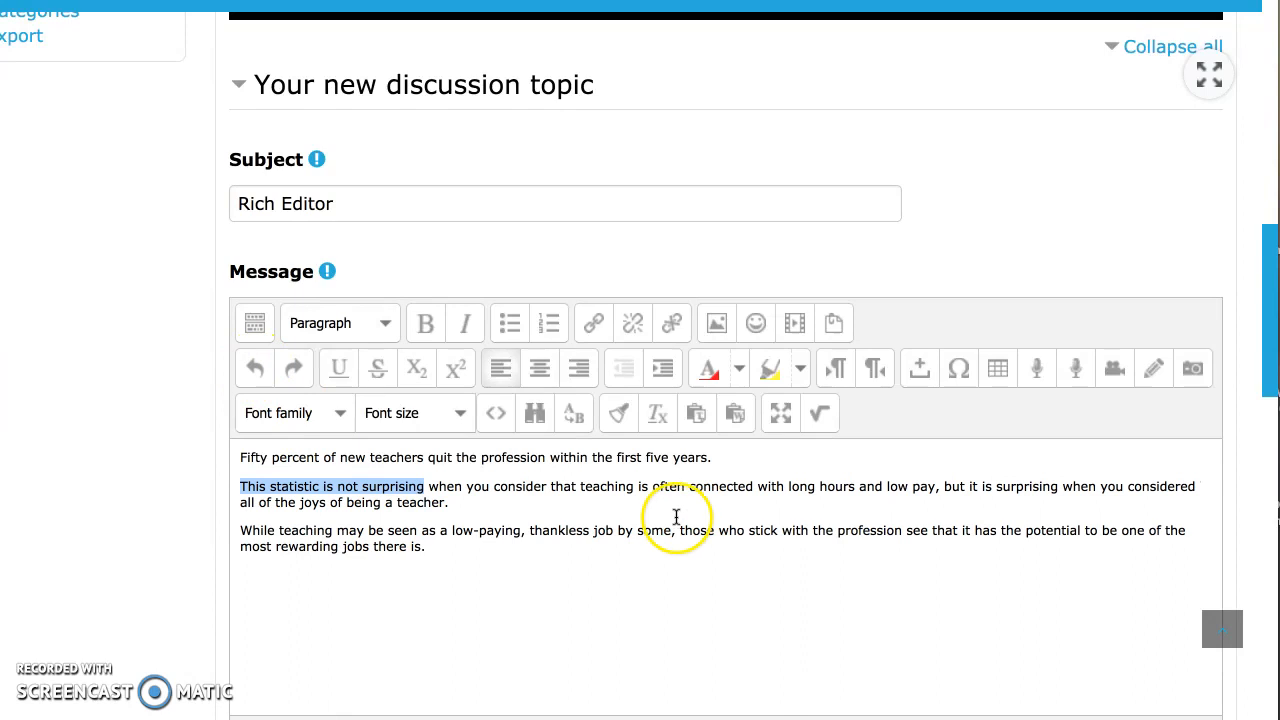
left_click(493, 572)
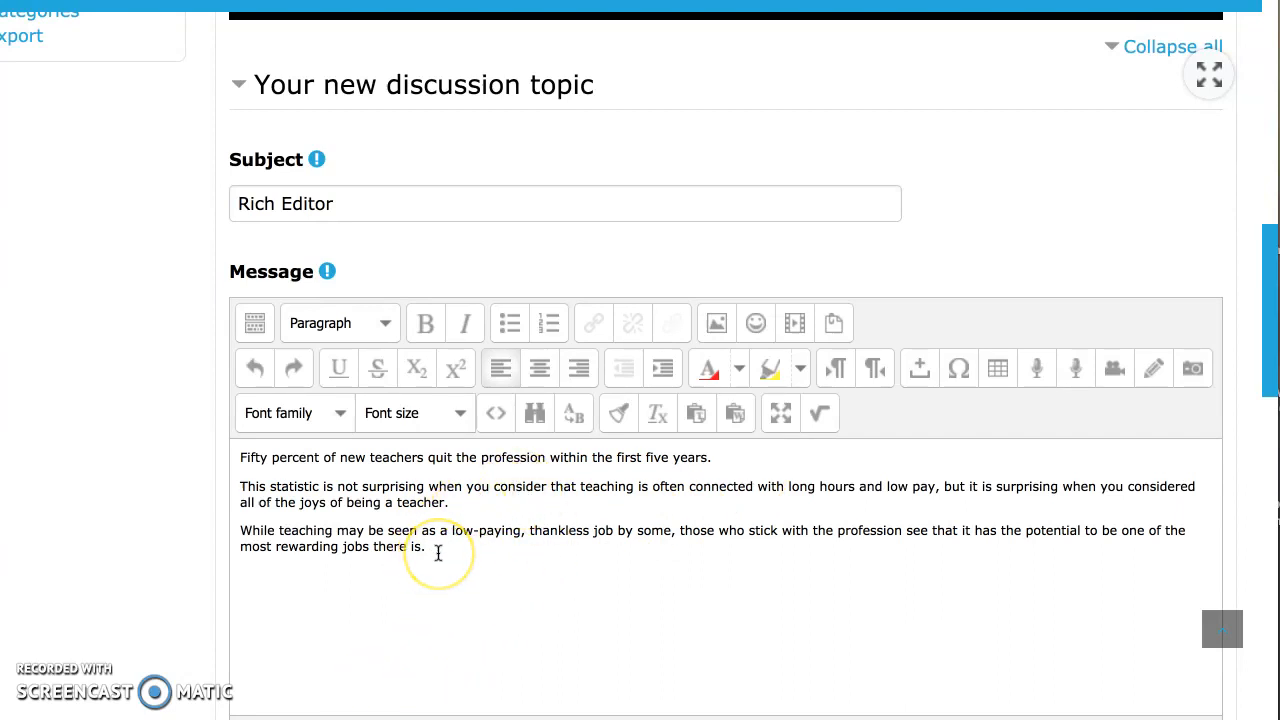
Insert the ":)" smile emoticon at the end of the message's last paragraph
left_click(758, 324)
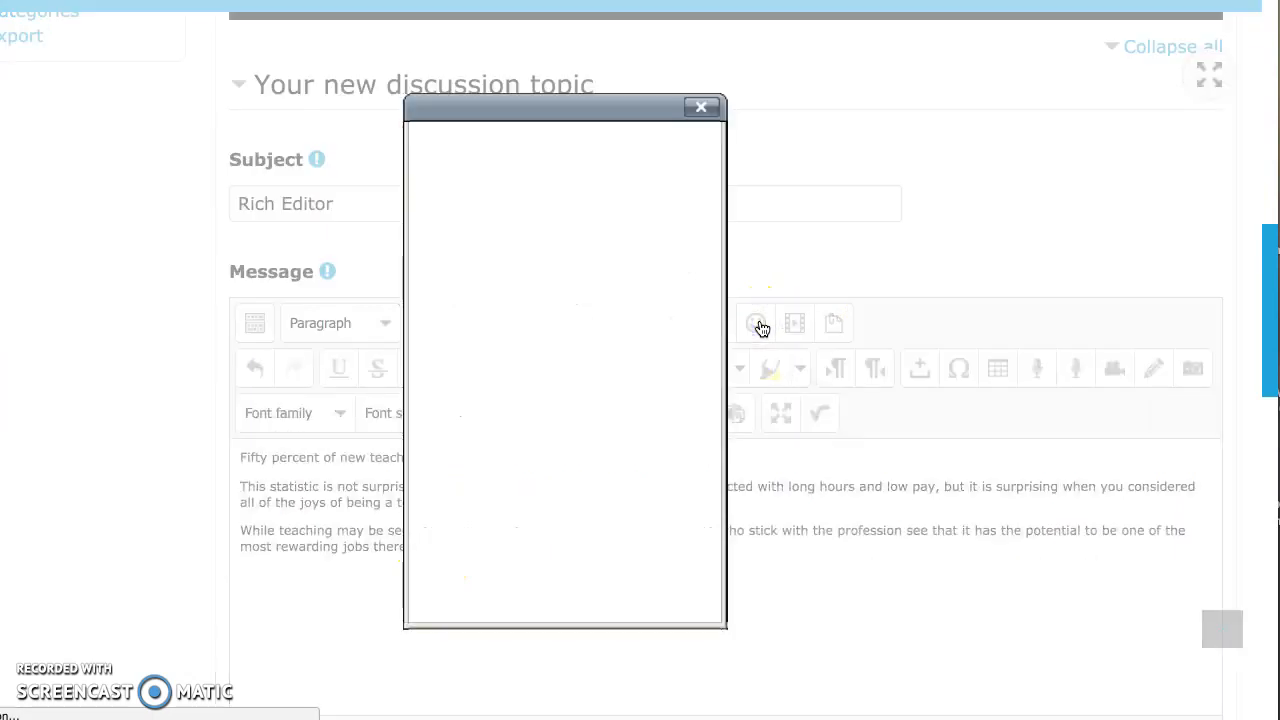
scroll(571, 557, "down", 3)
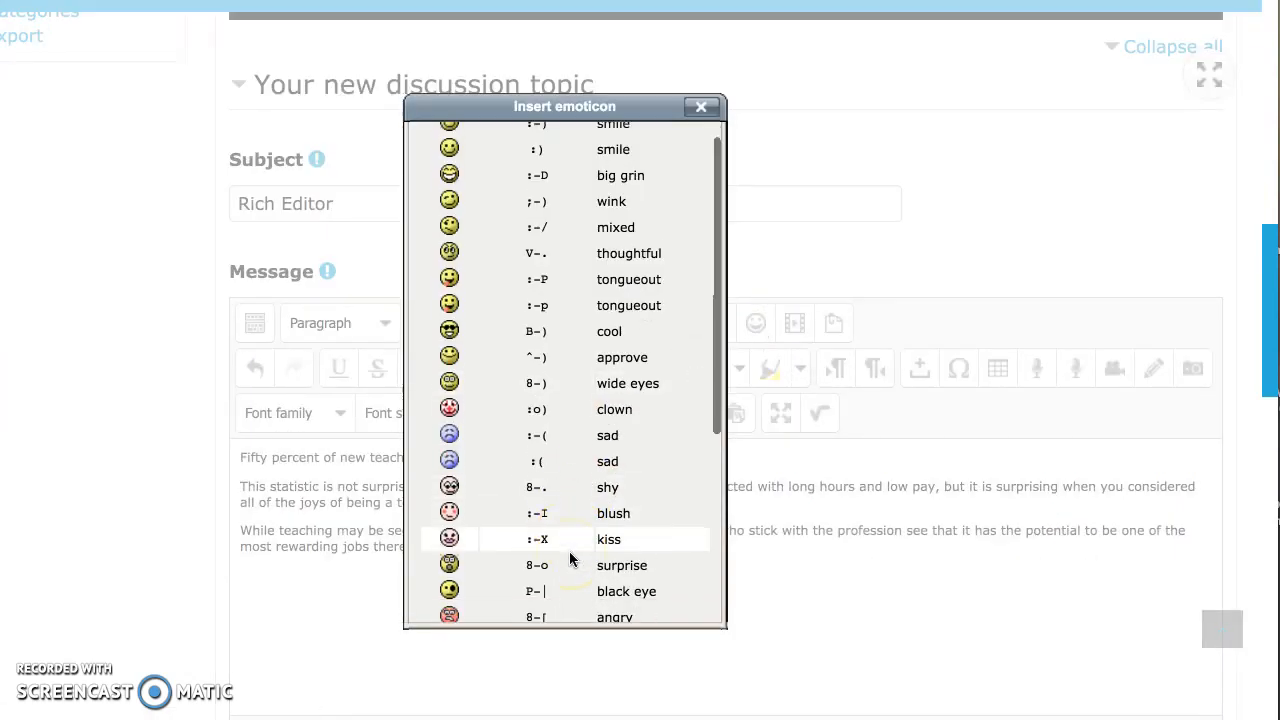
scroll(570, 559, "down", 6)
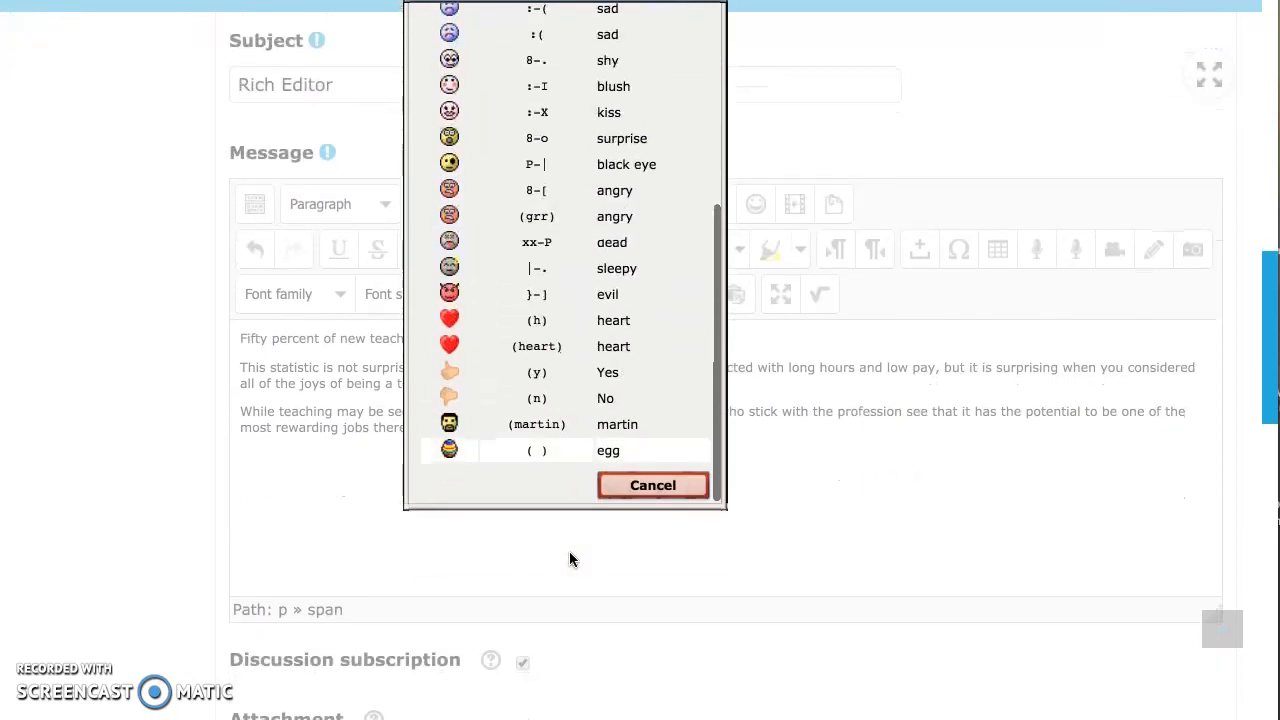
scroll(570, 555, "up", 5)
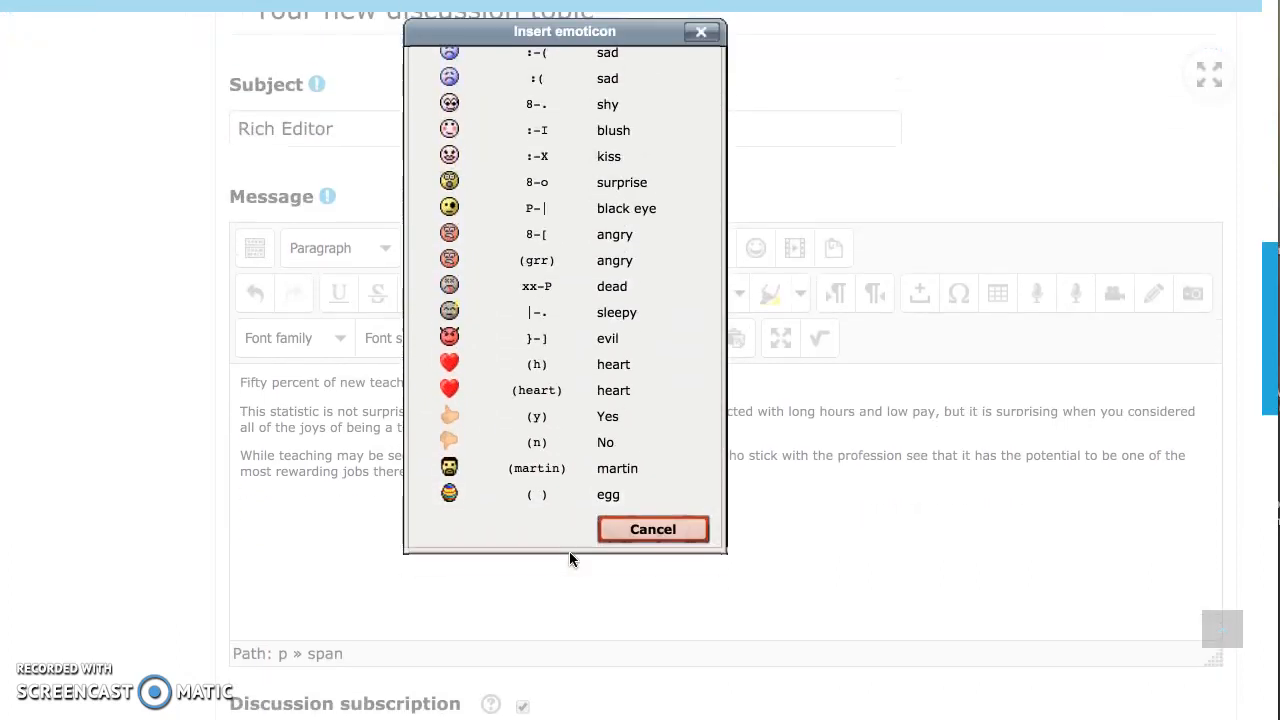
scroll(569, 551, "up", 1)
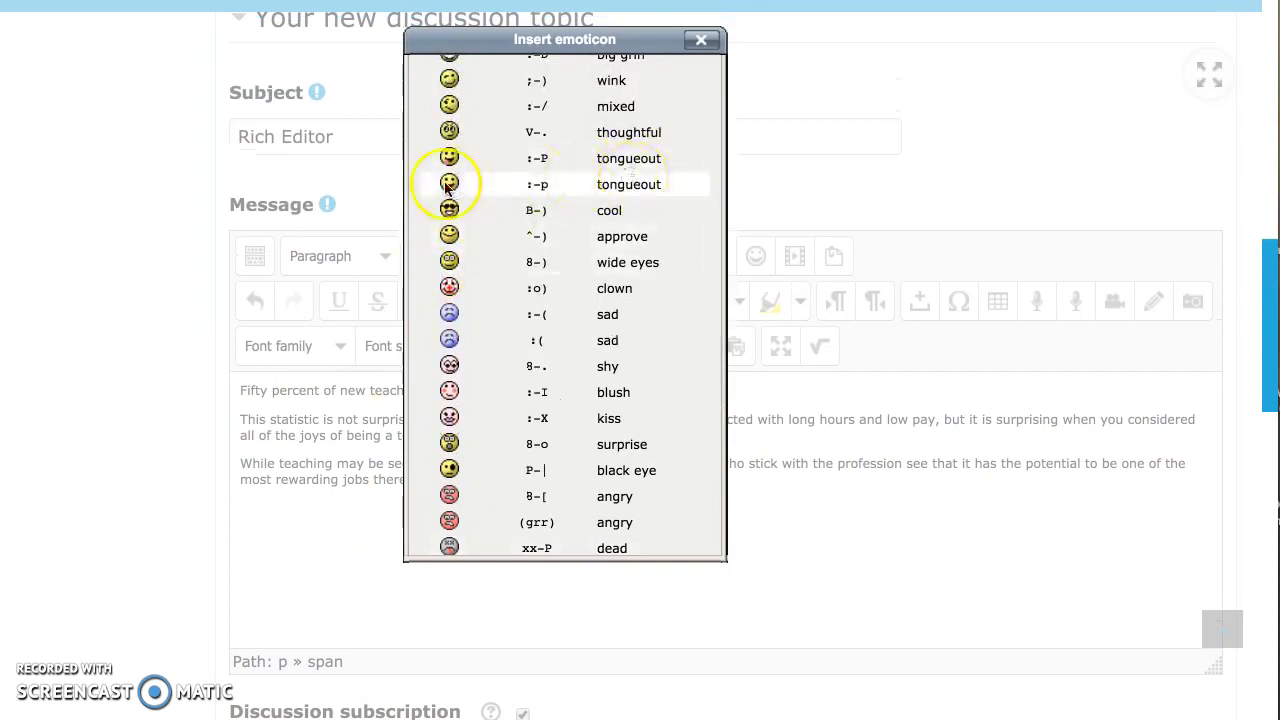
scroll(446, 188, "up", 3)
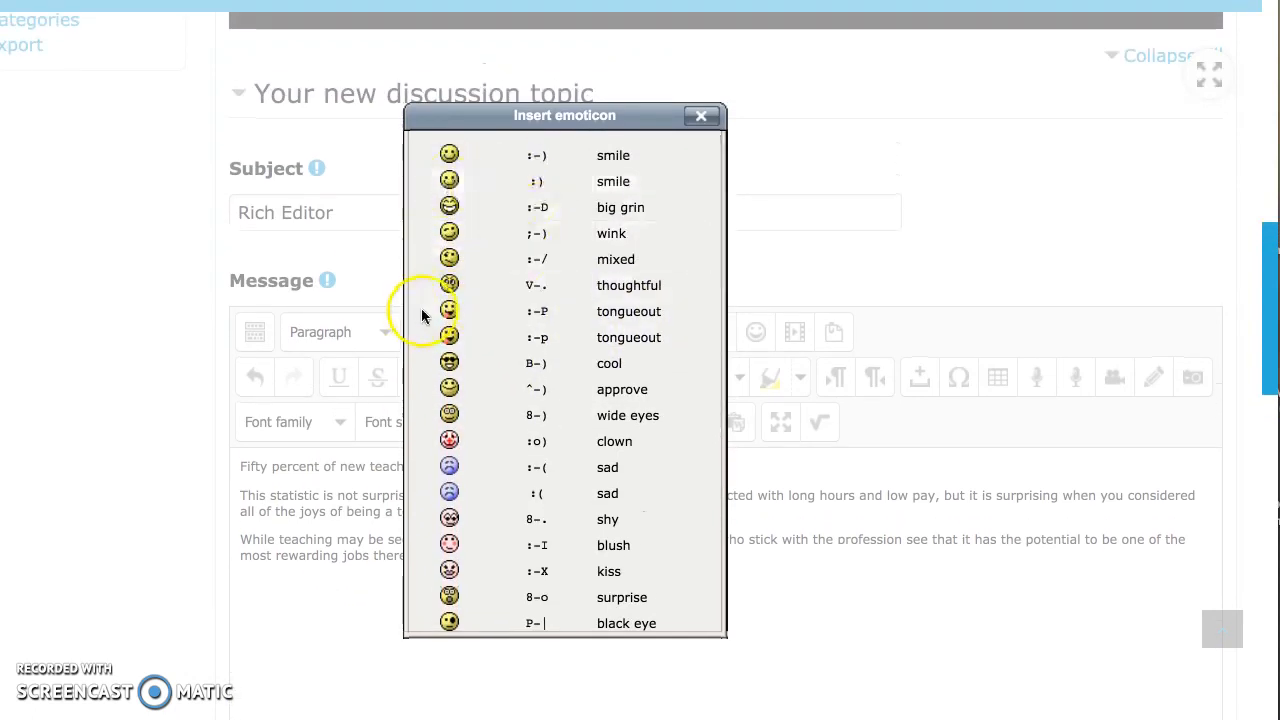
left_click(449, 182)
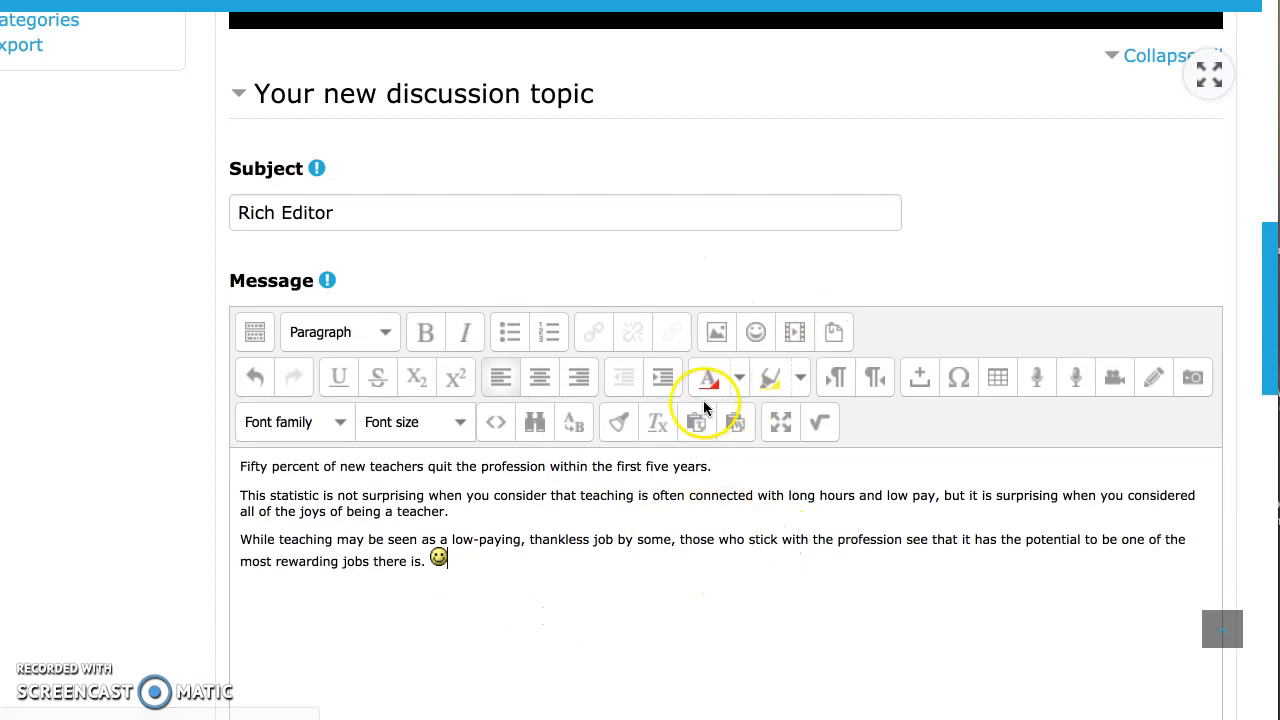
Start inserting an image into the message and choose "Snoopy flies.jpg" from the For Moodle folder for upload
left_click(719, 336)
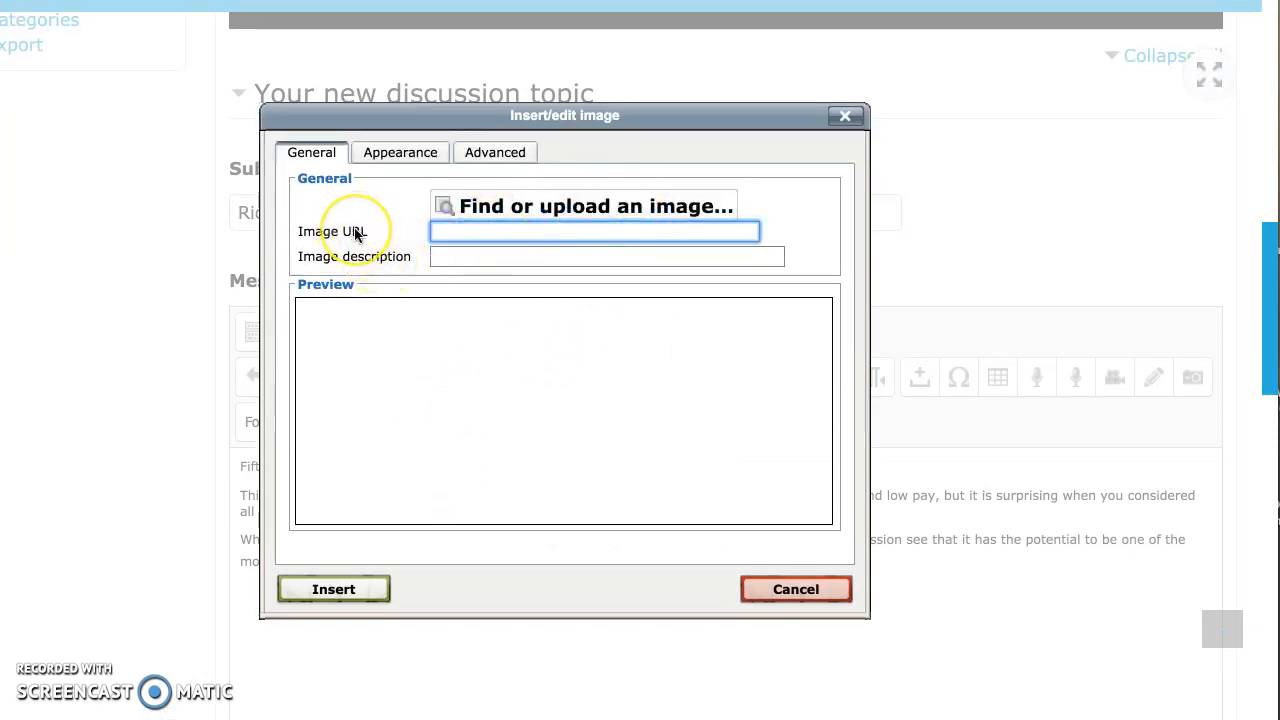
left_click(599, 216)
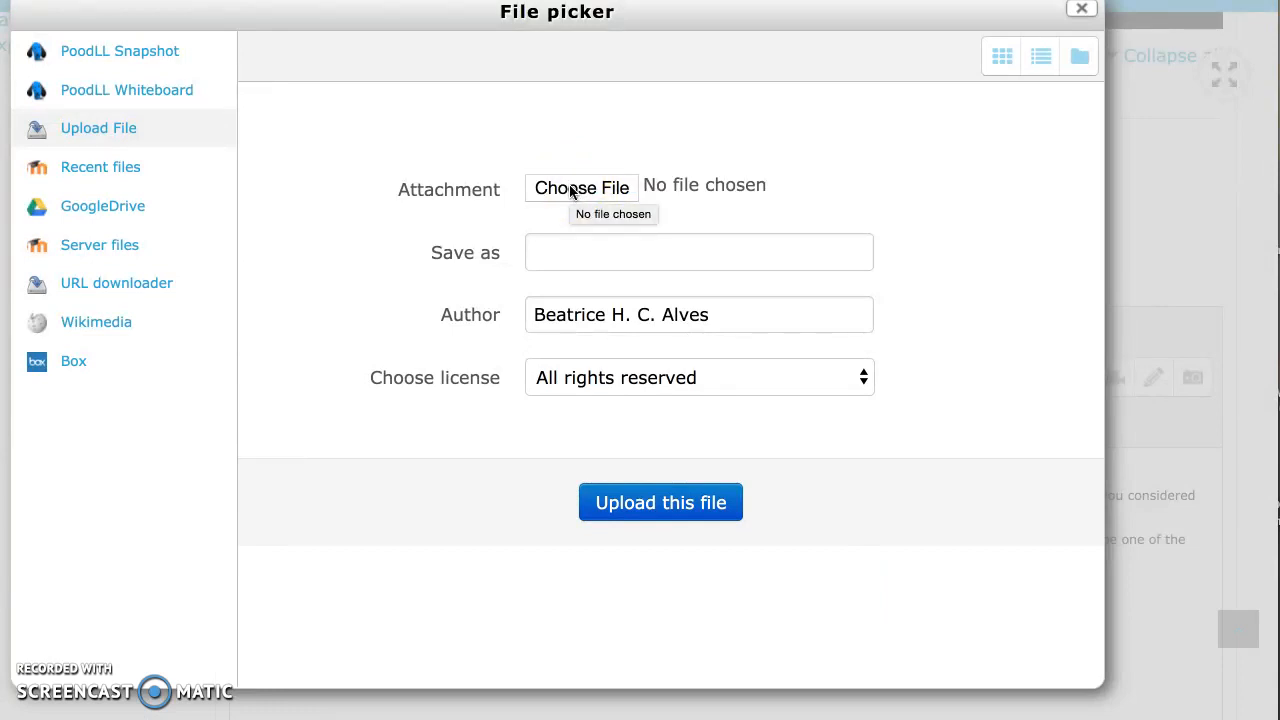
left_click(572, 190)
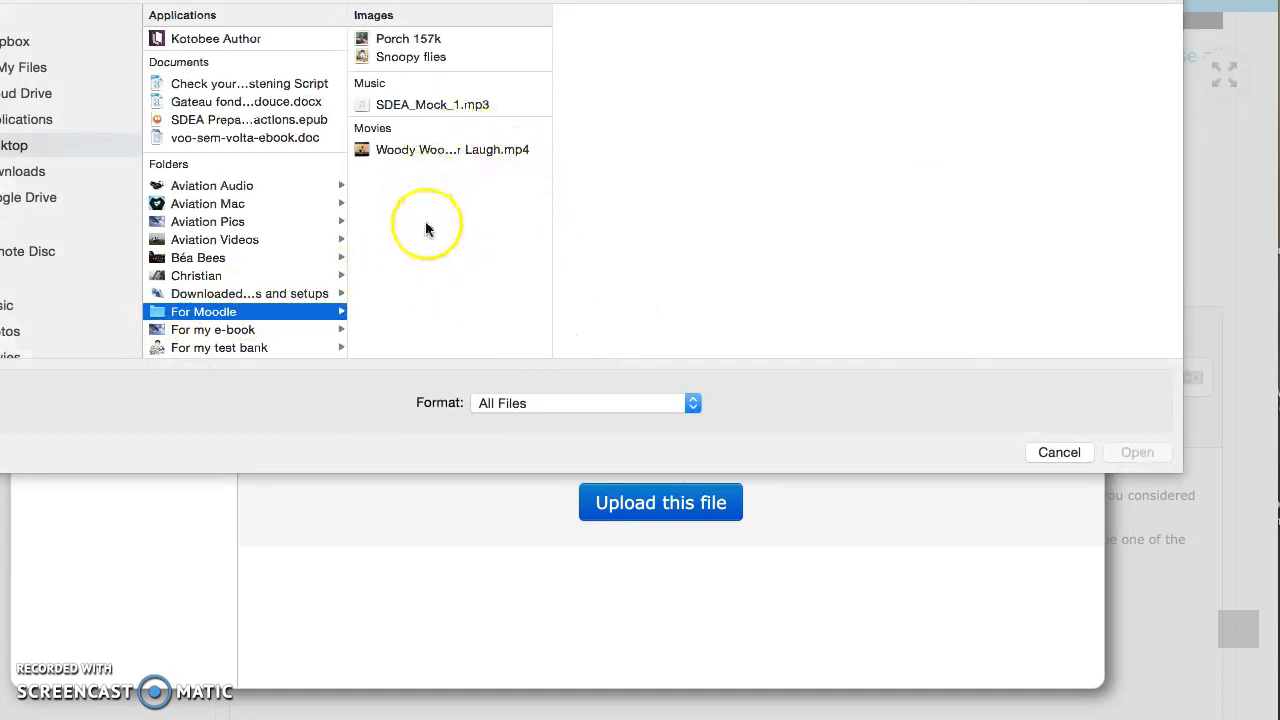
left_click(420, 57)
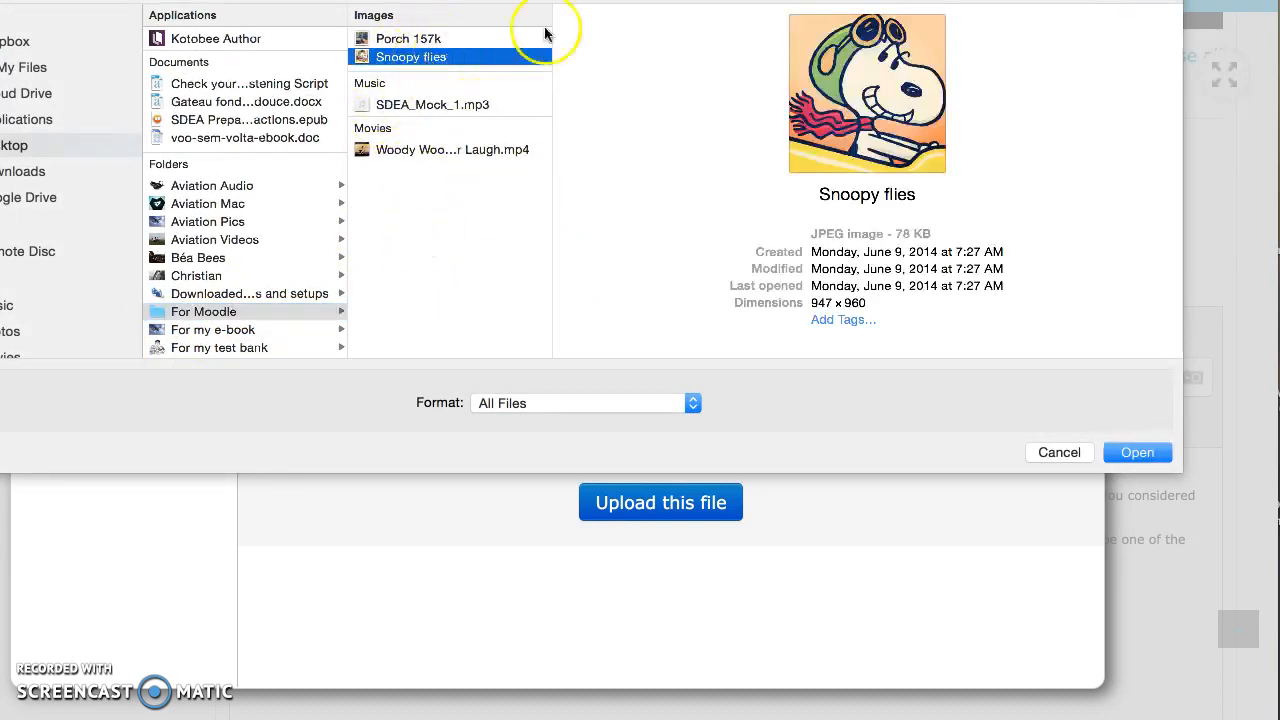
left_click(1137, 453)
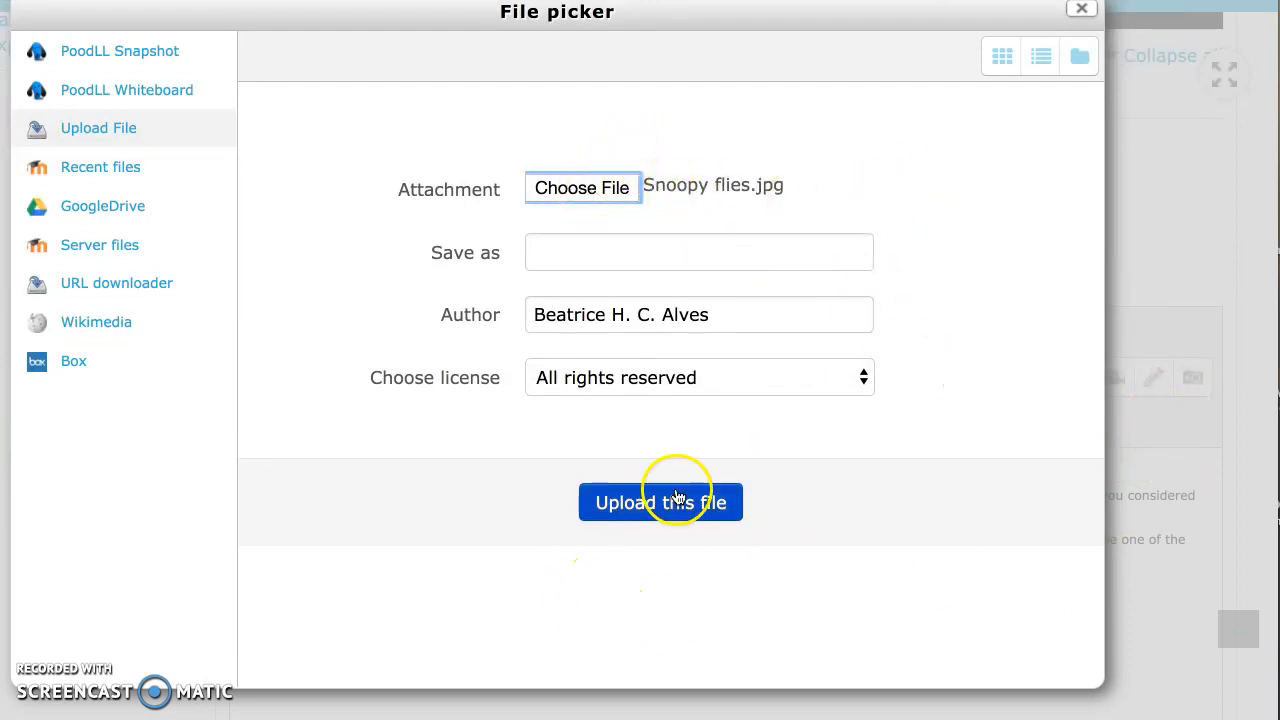
Upload the picture saved as "Snoopy flies", overwriting the existing file, and insert it without an image description
left_click(582, 257)
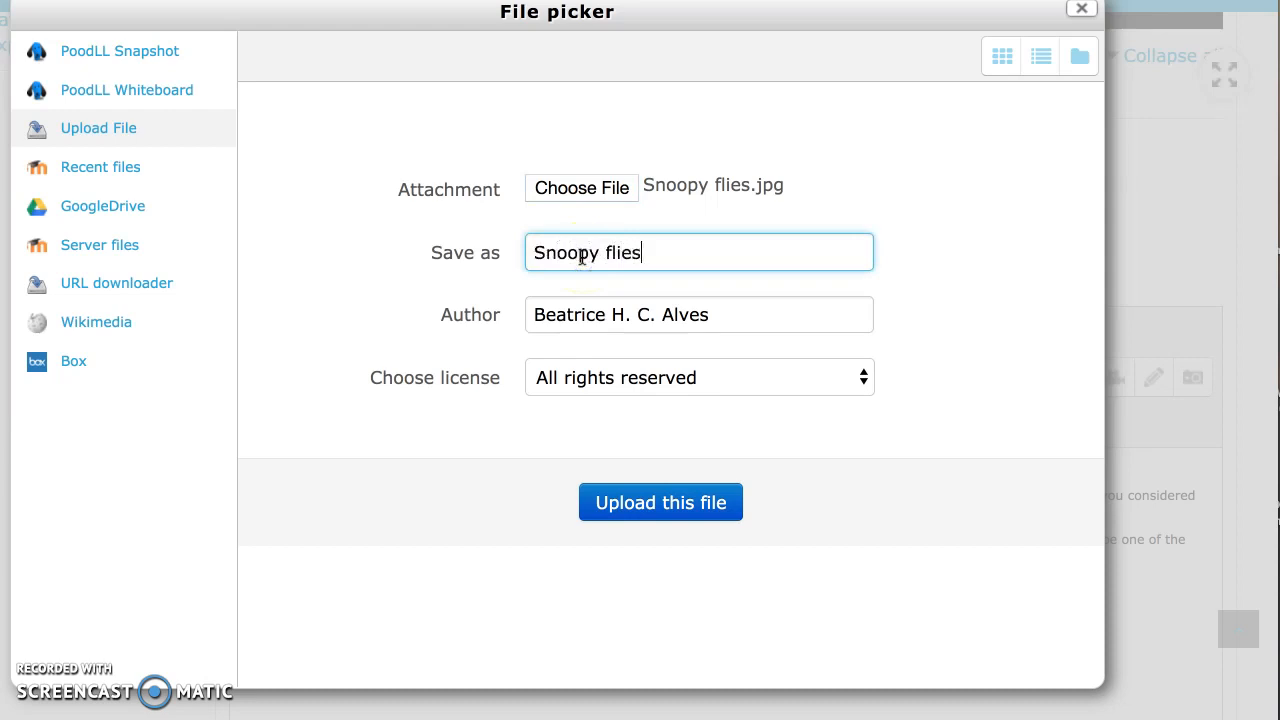
left_click(627, 508)
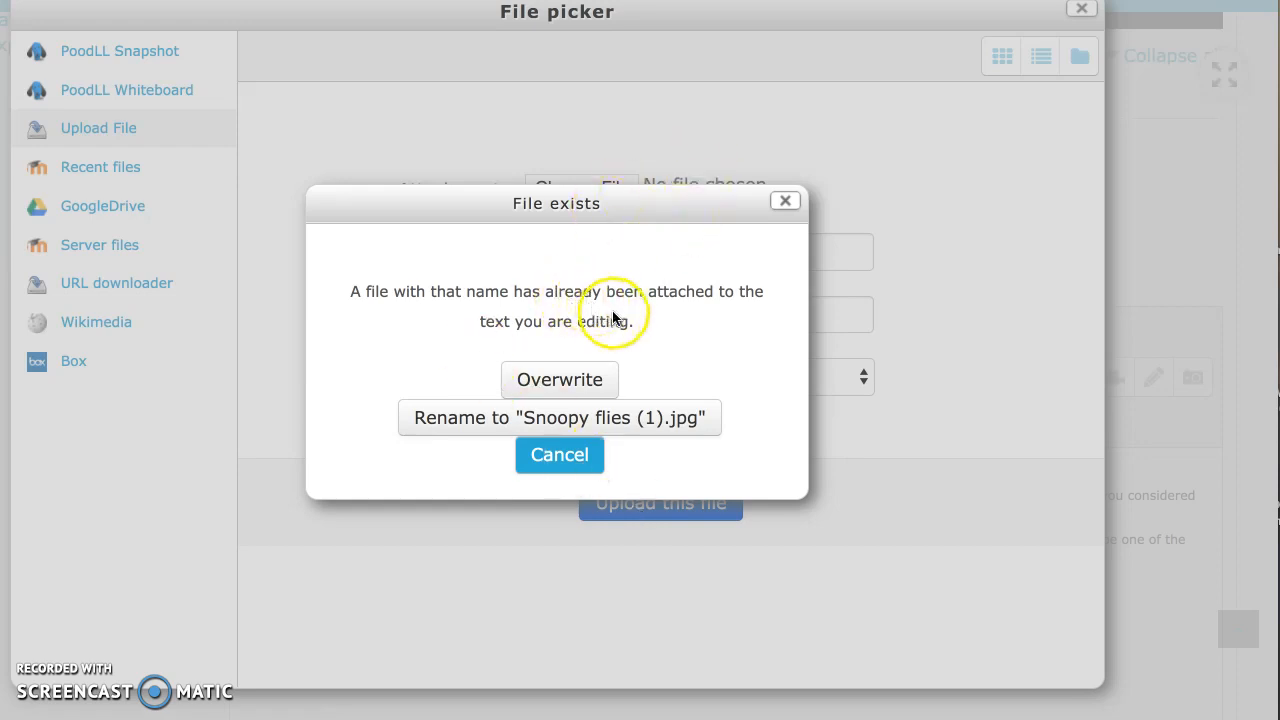
left_click(559, 381)
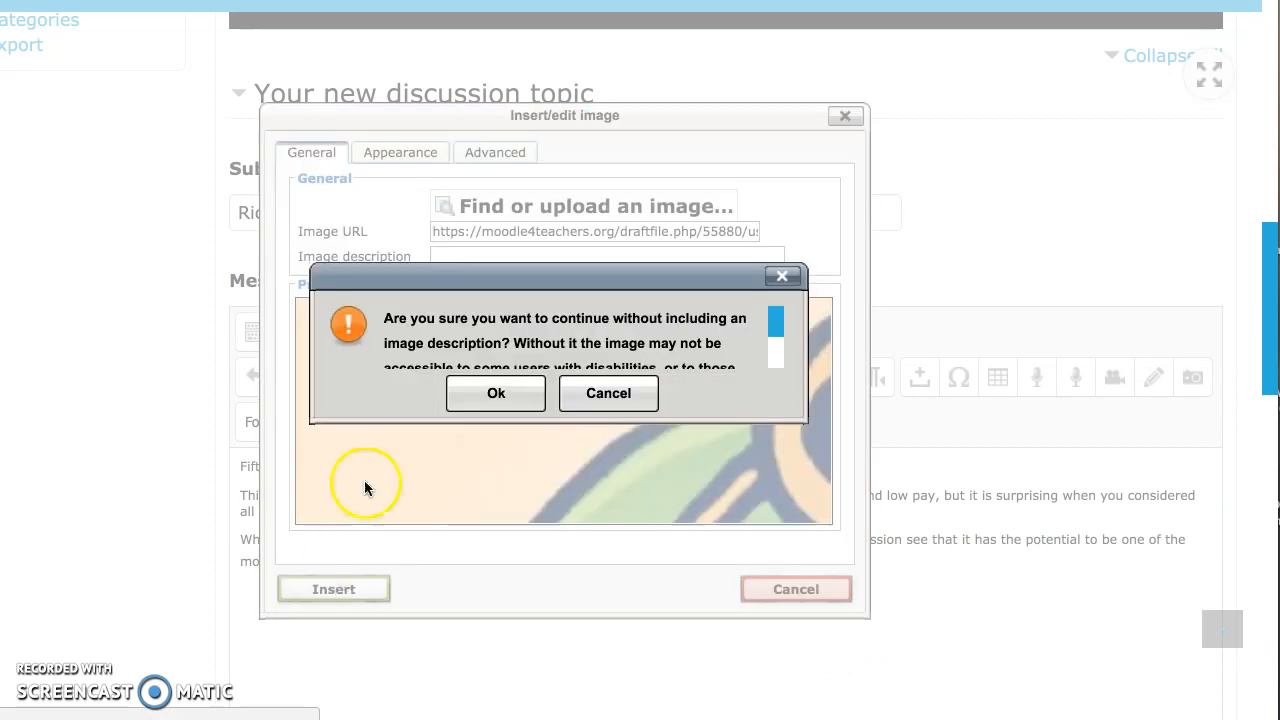
left_click(496, 394)
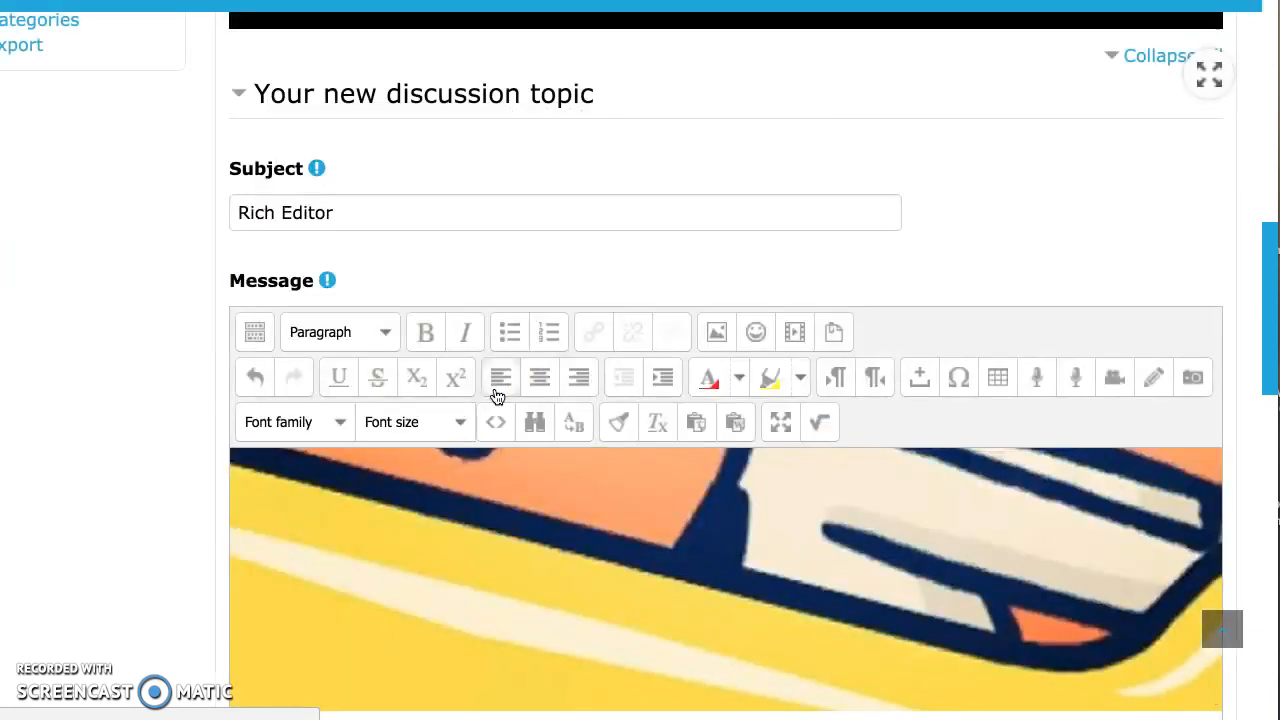
Look over the size of the inserted Snoopy picture in the message box
scroll(459, 606, "down", 10)
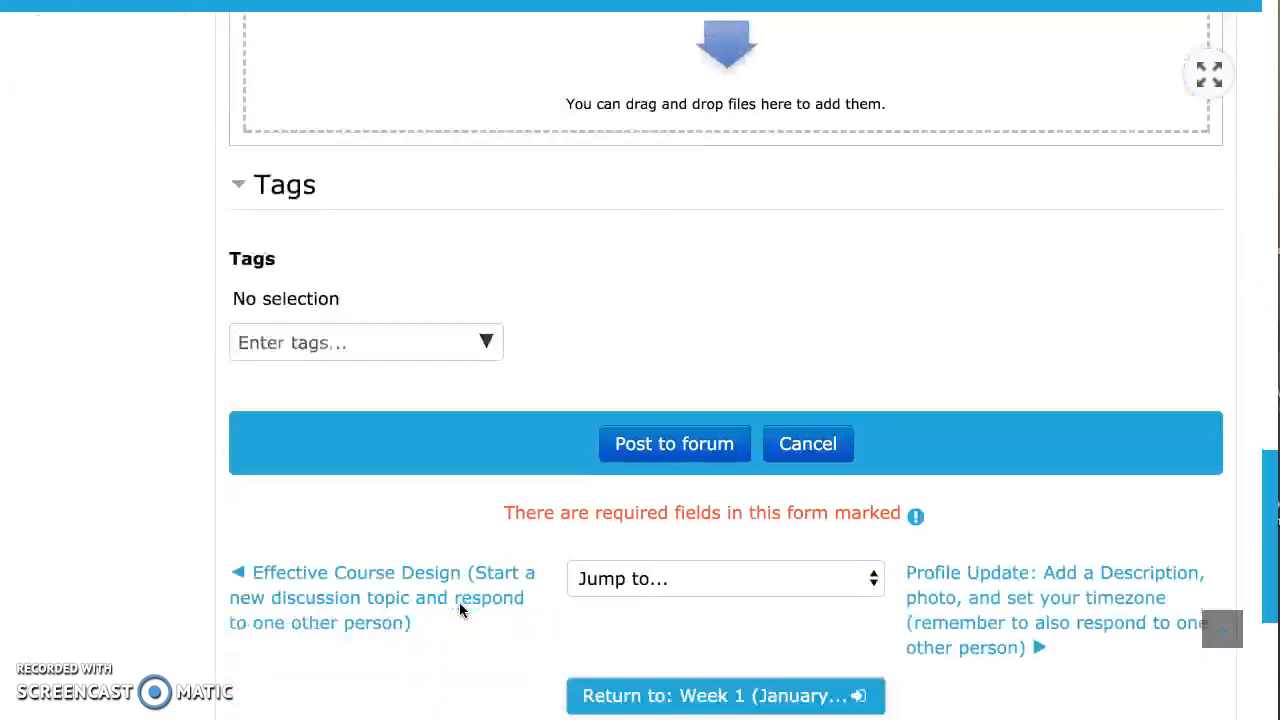
scroll(459, 606, "up", 5)
scroll(459, 606, "up", 5)
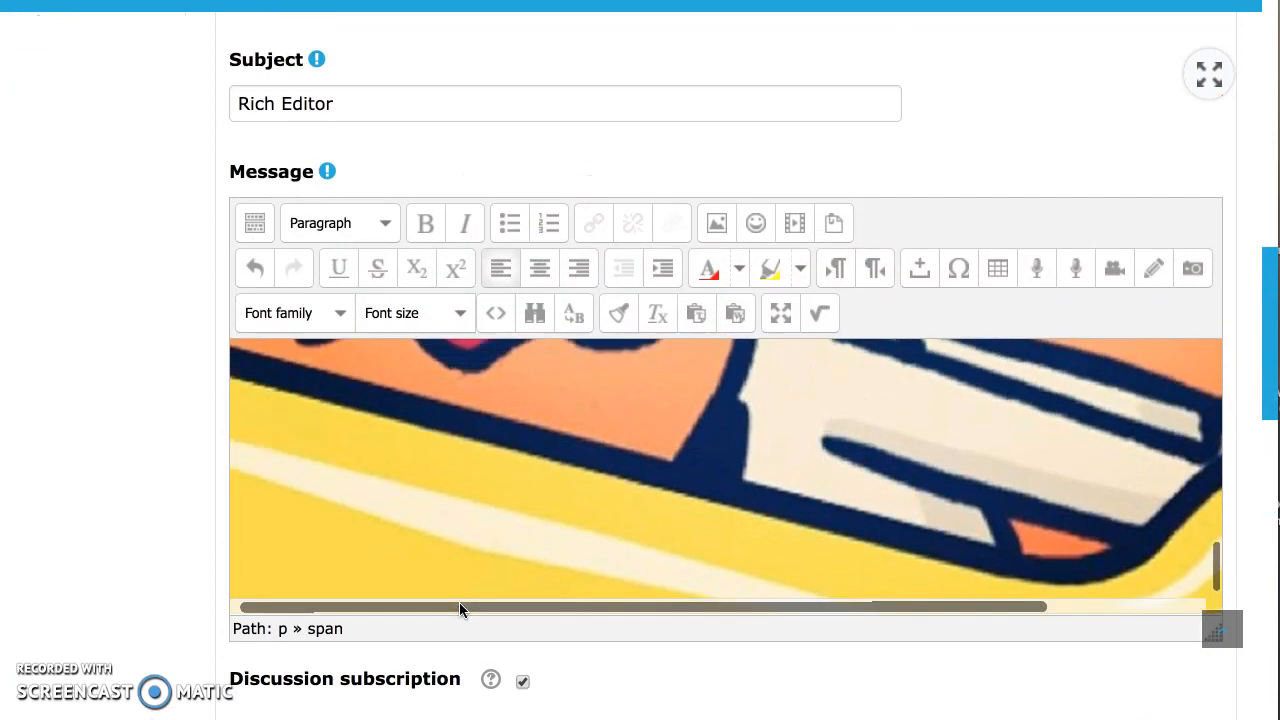
scroll(568, 480, "up", 5)
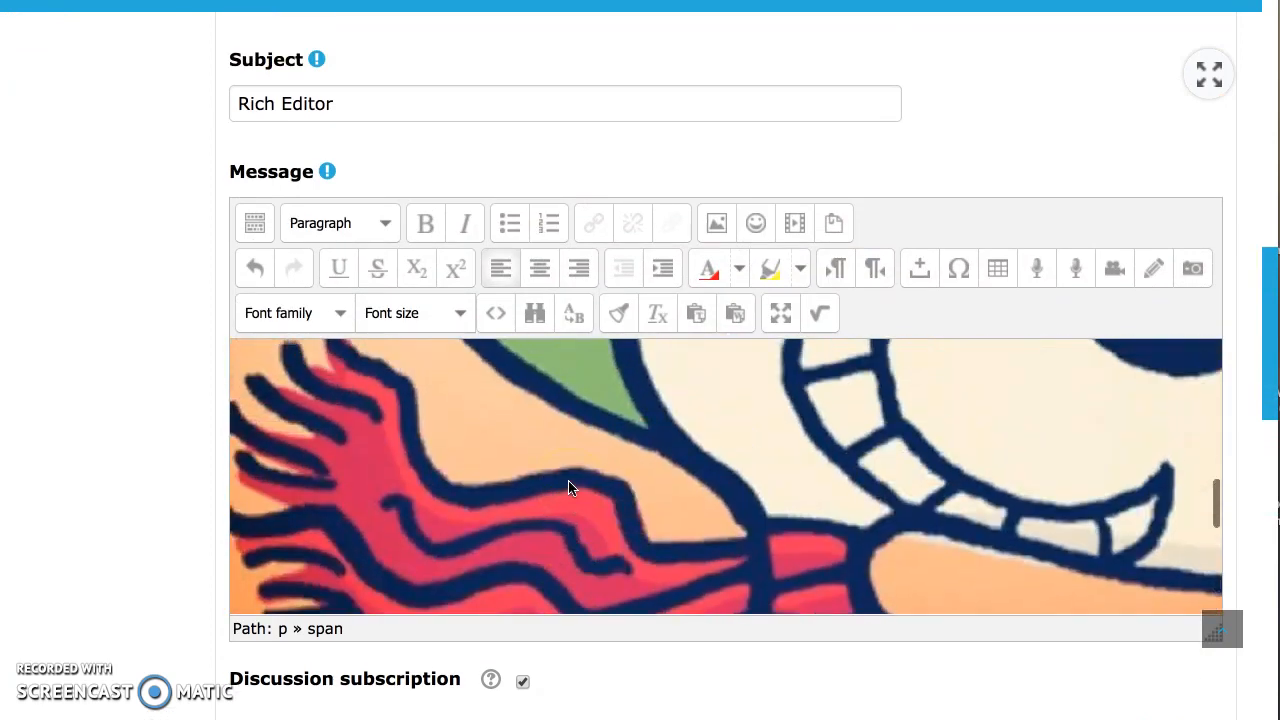
scroll(796, 631, "up", 1)
scroll(796, 631, "down", 1)
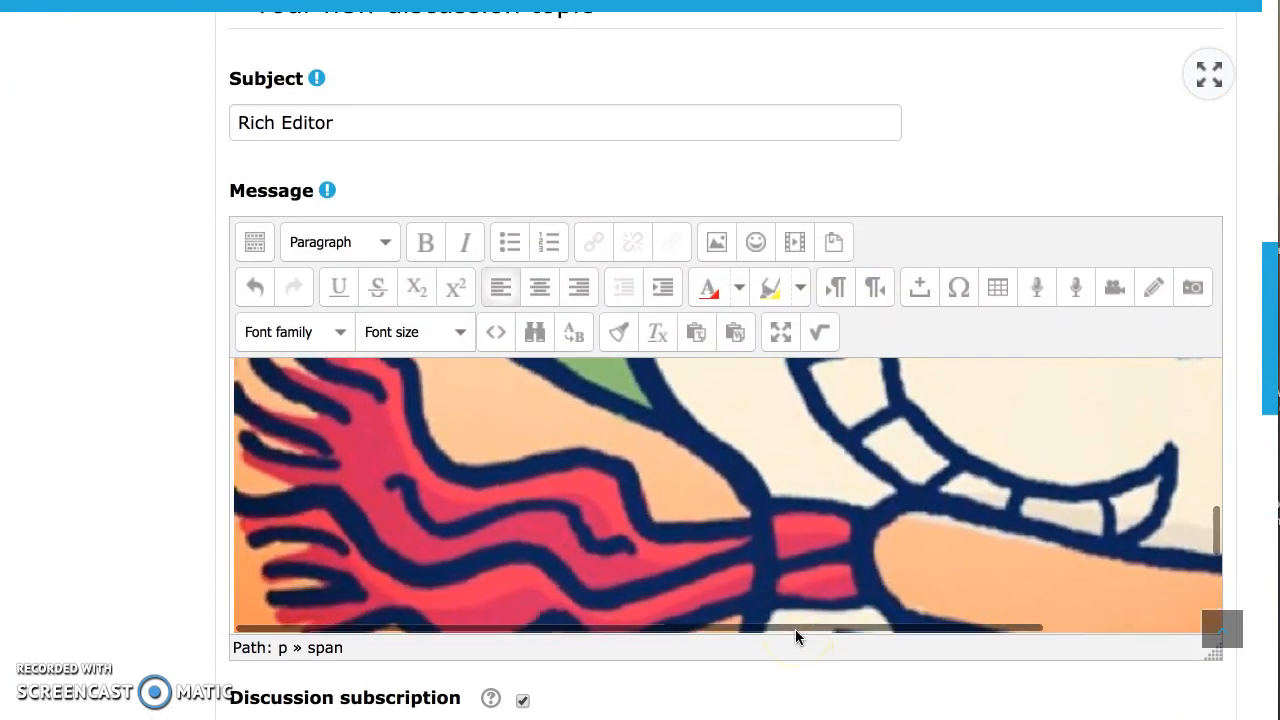
Undo the insertion of the oversized Snoopy picture in the message
scroll(826, 440, "up", 5)
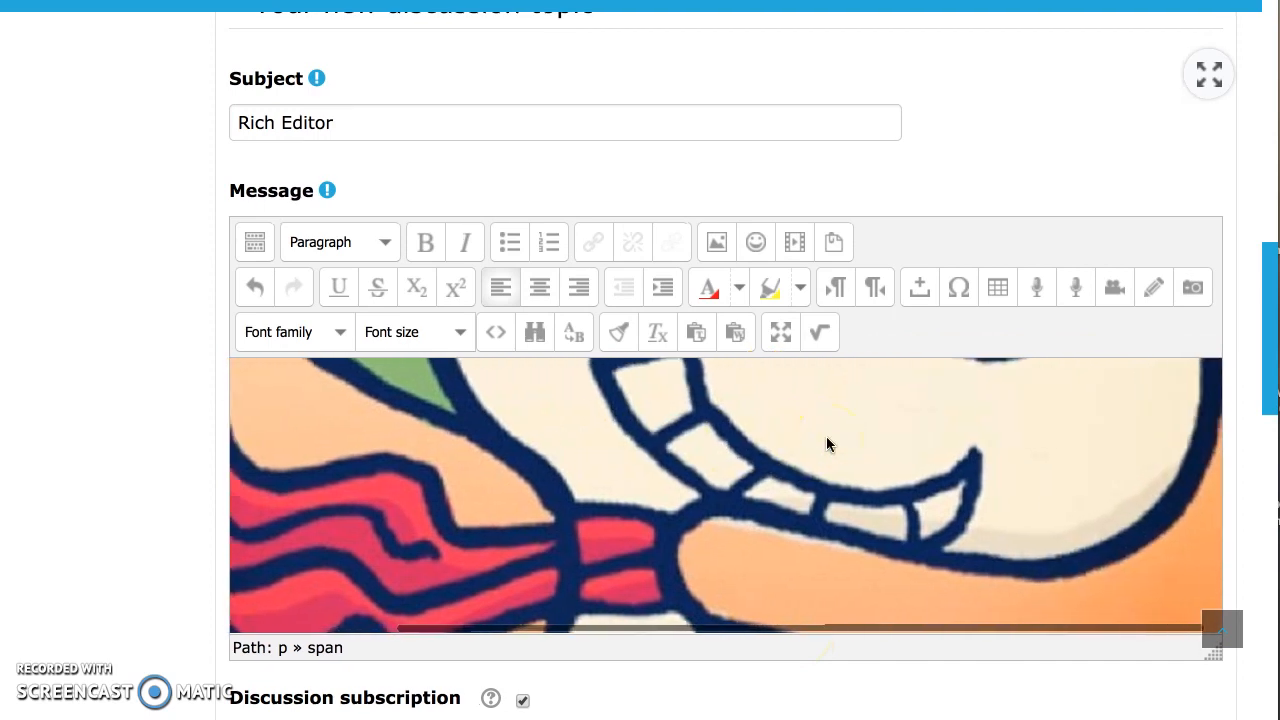
scroll(826, 443, "up", 8)
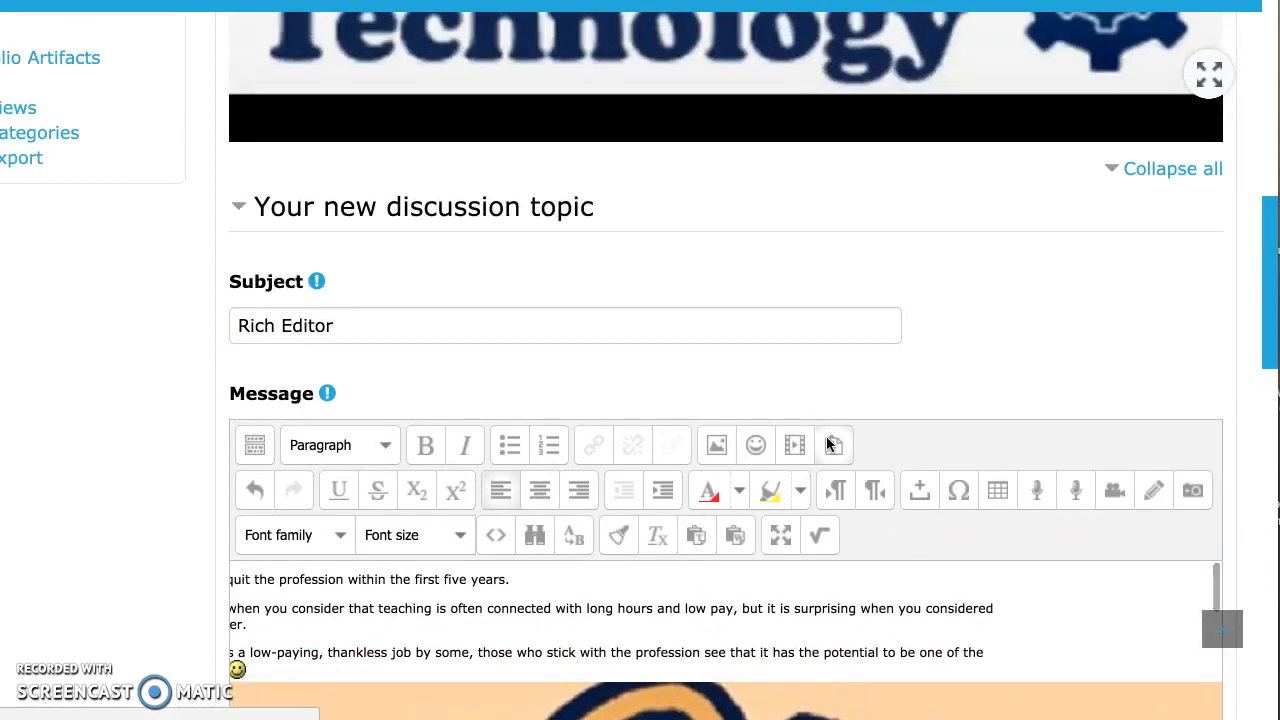
scroll(826, 443, "down", 5)
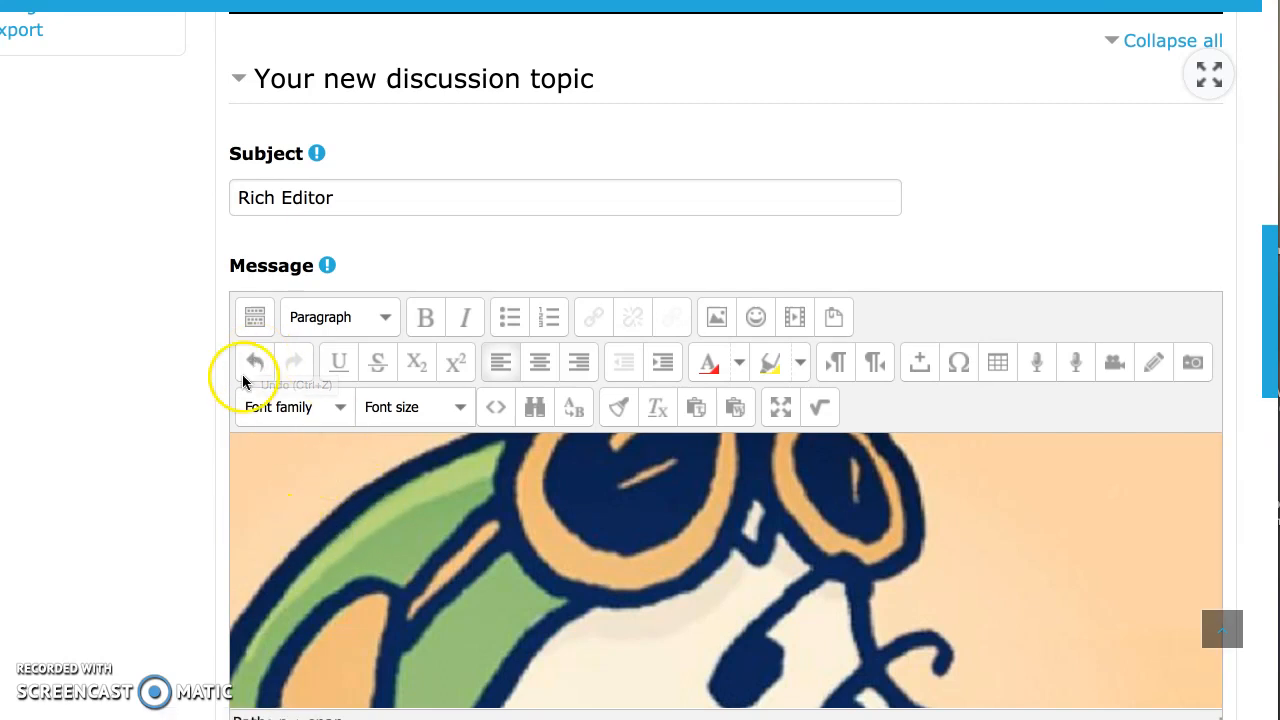
scroll(462, 580, "down", 1)
scroll(462, 586, "down", 5)
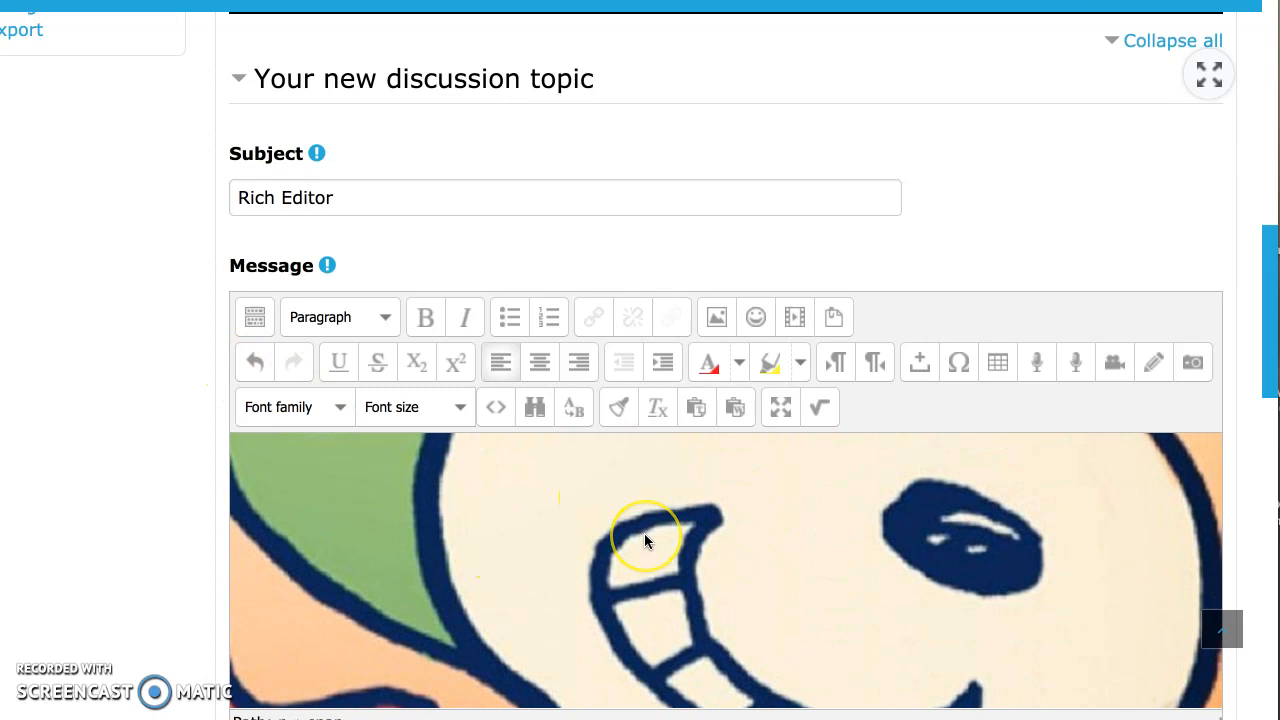
left_click(254, 364)
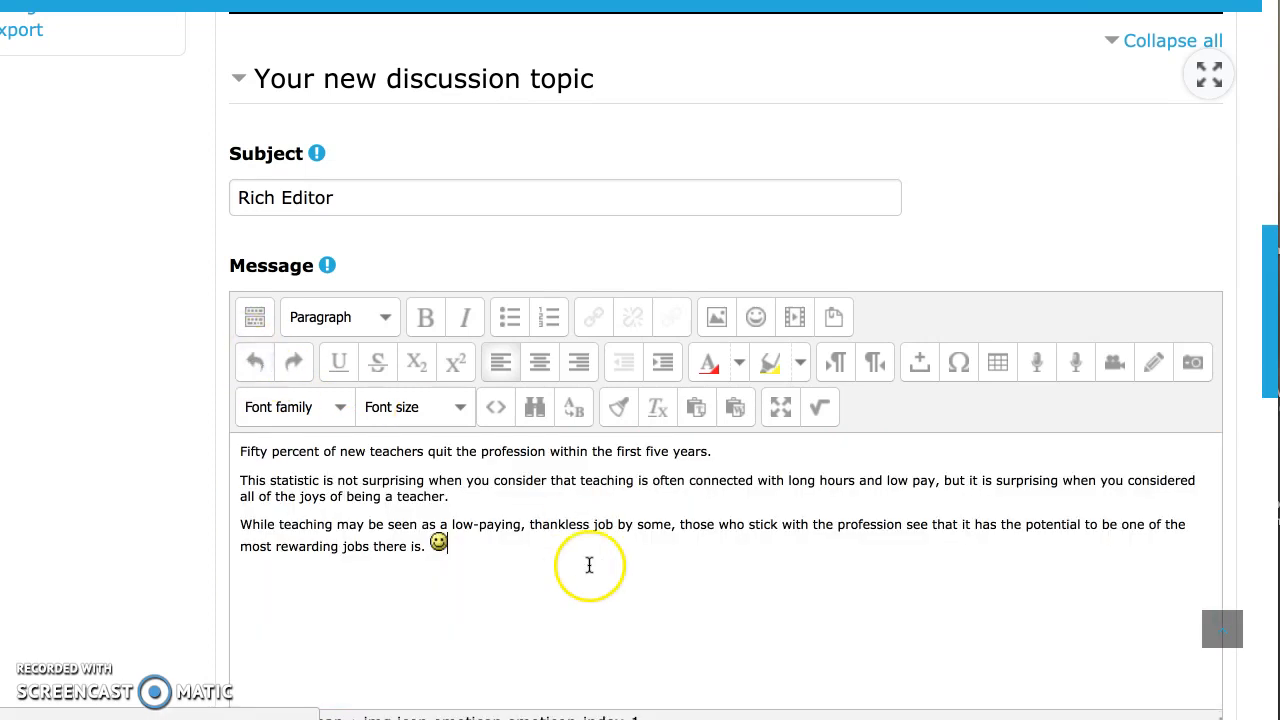
Start inserting Moodle media after the smiley and choose "Woody Woodpecker Laugh.mp4" from the For Moodle folder for upload
left_click(474, 569)
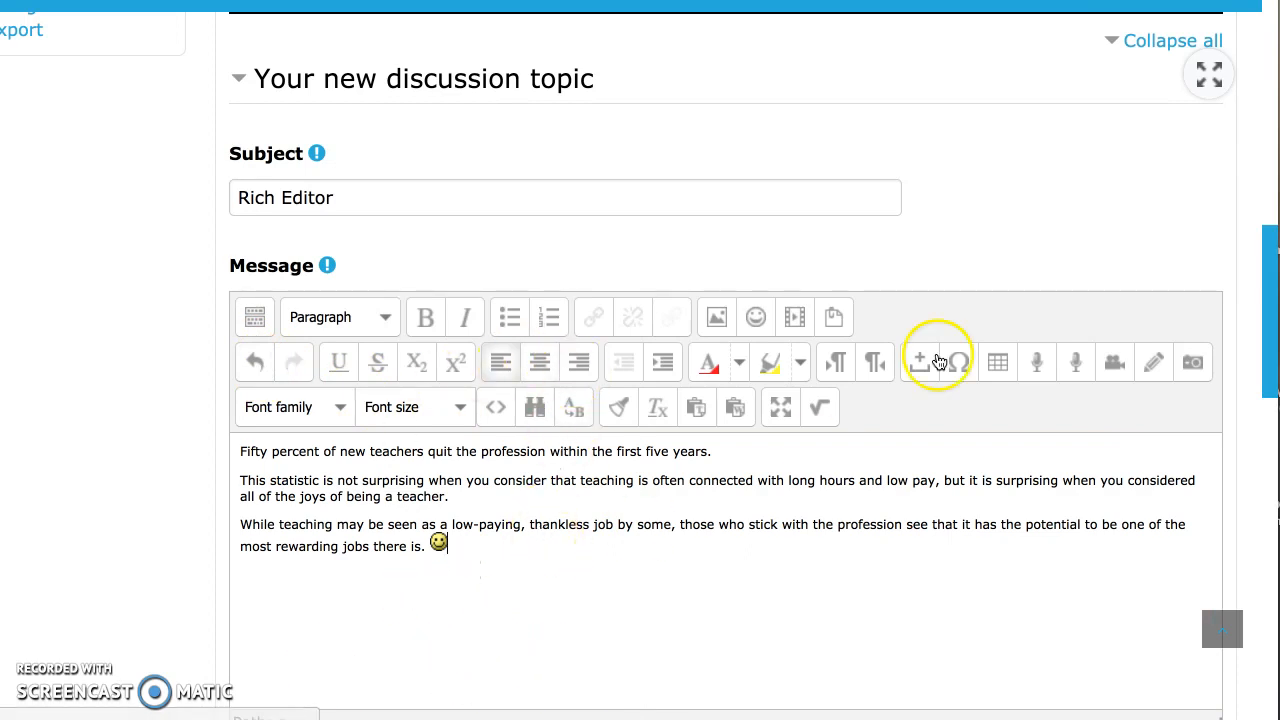
left_click(797, 320)
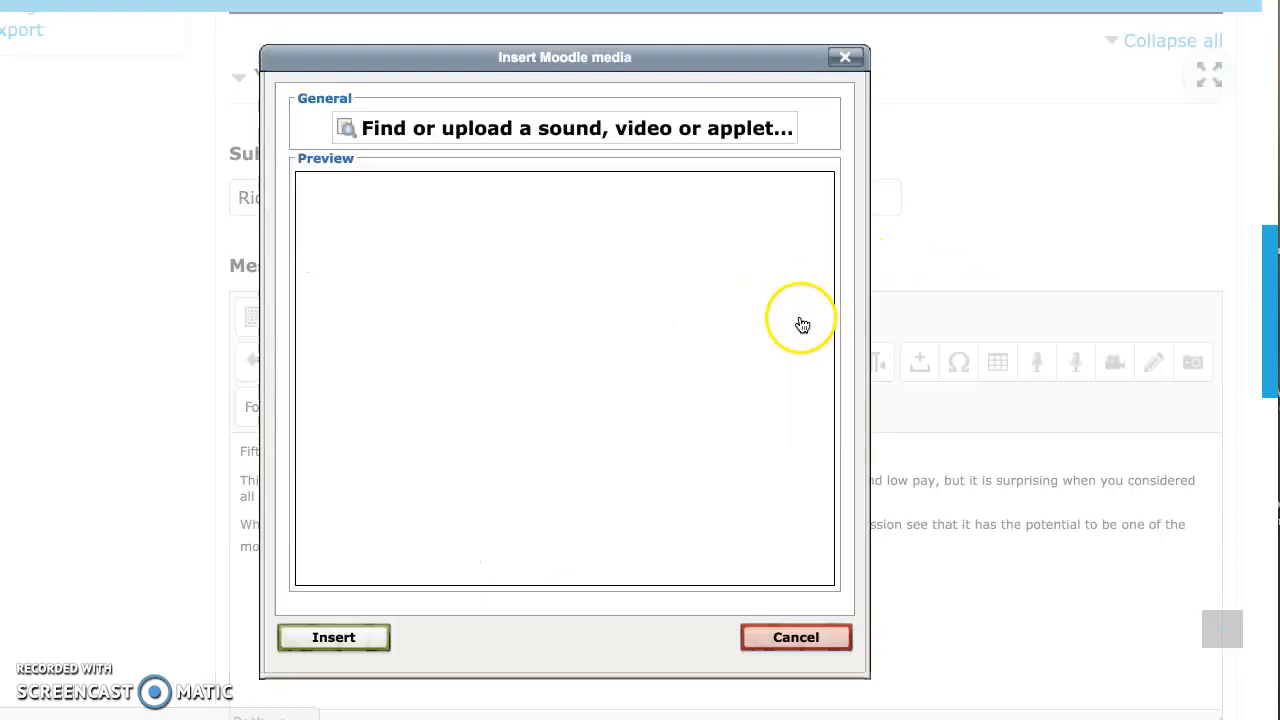
left_click(545, 136)
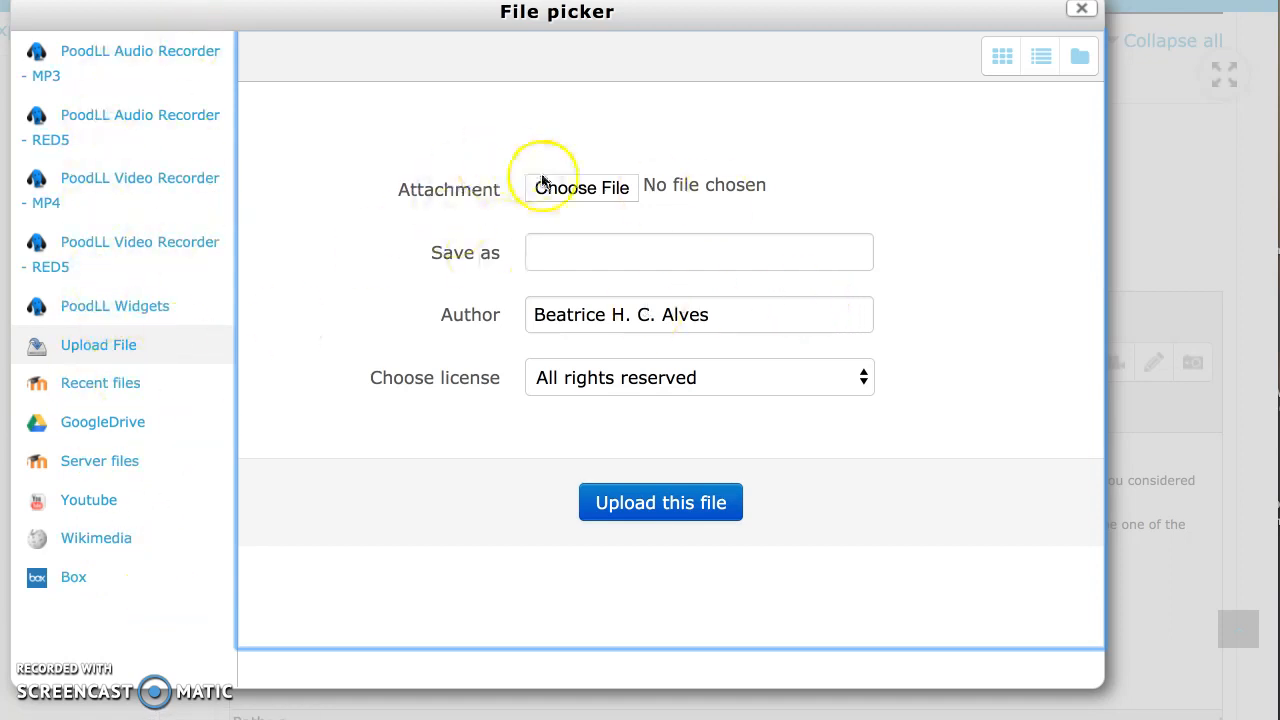
left_click(571, 187)
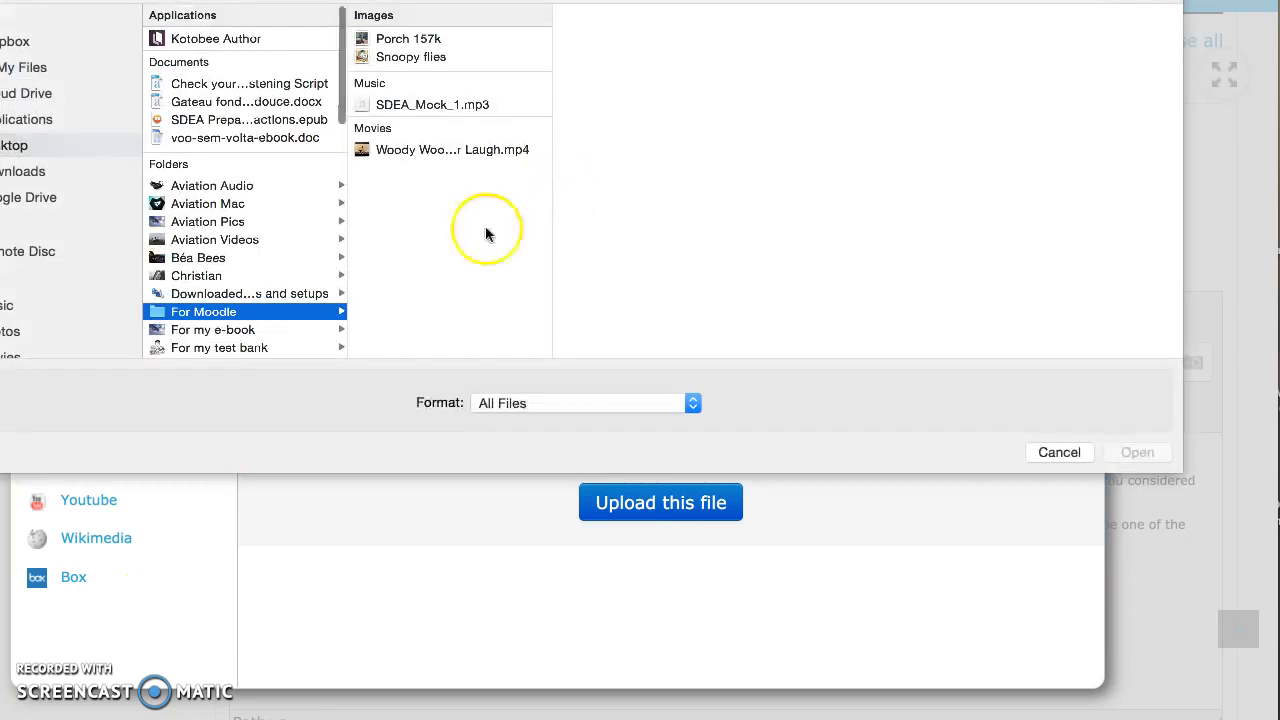
left_click(440, 152)
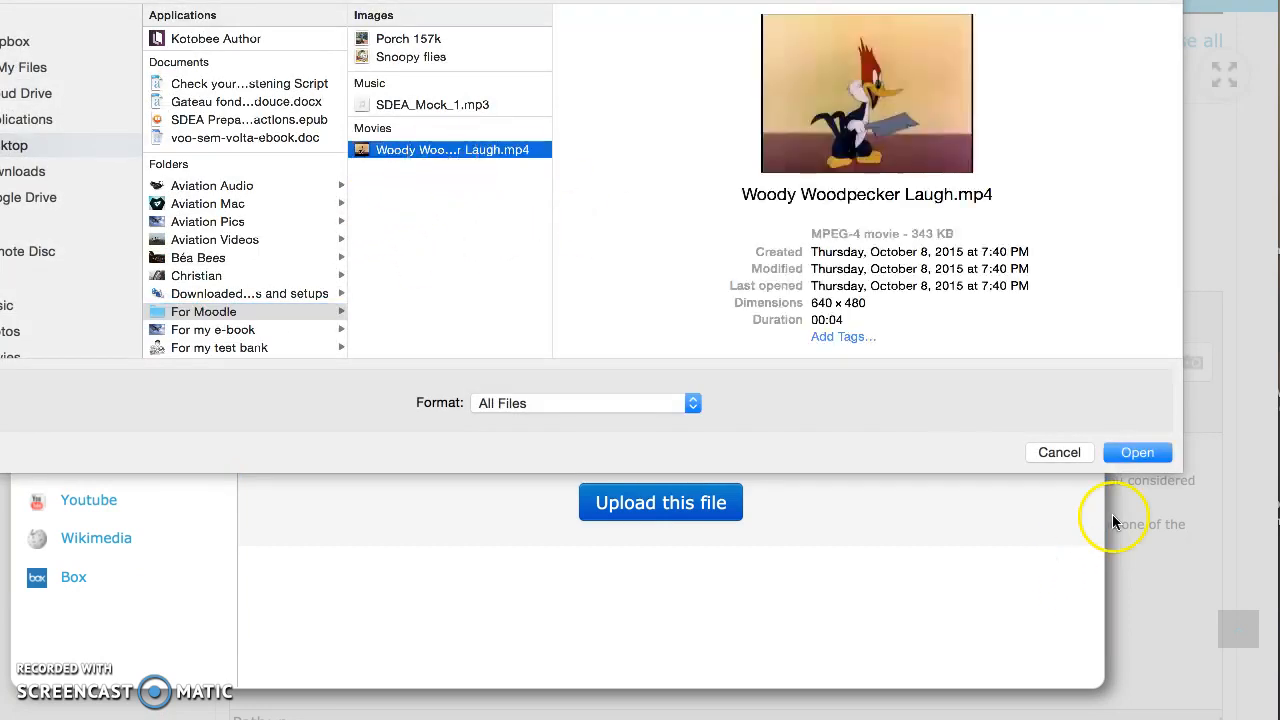
left_click(1137, 453)
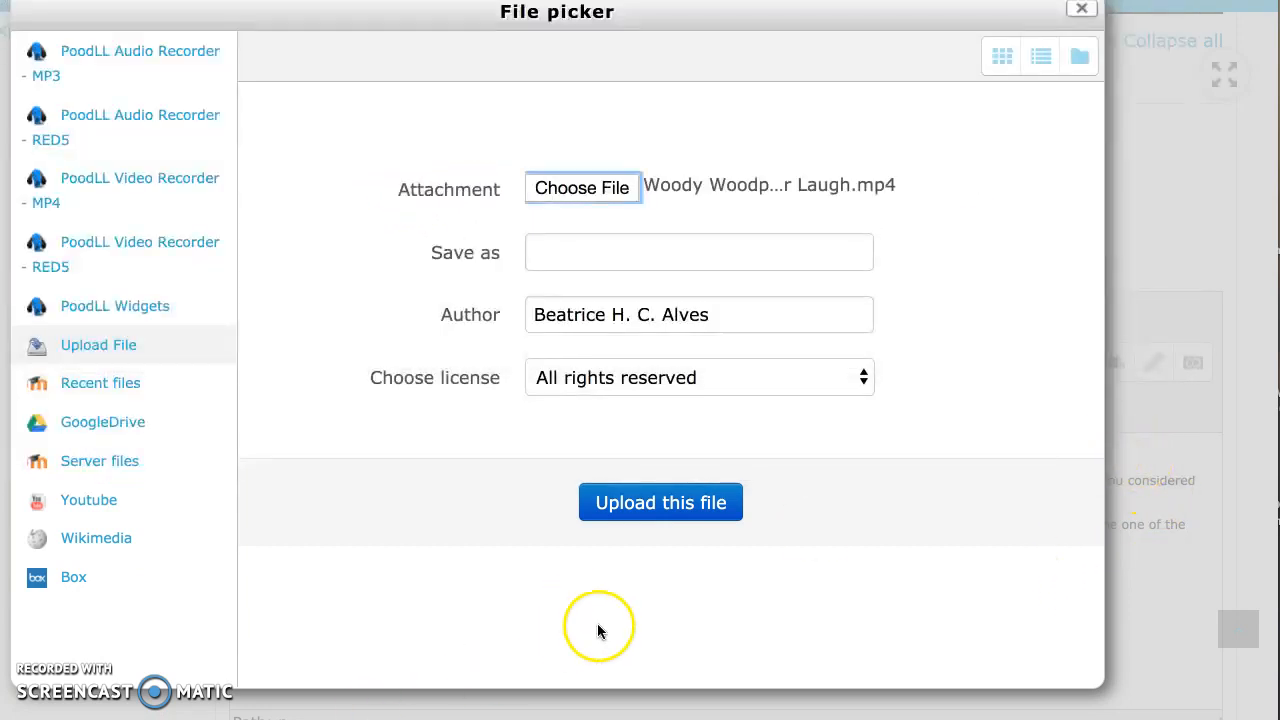
Upload the video saved as "Woody laughs", play its preview and insert it into the message
left_click(653, 253)
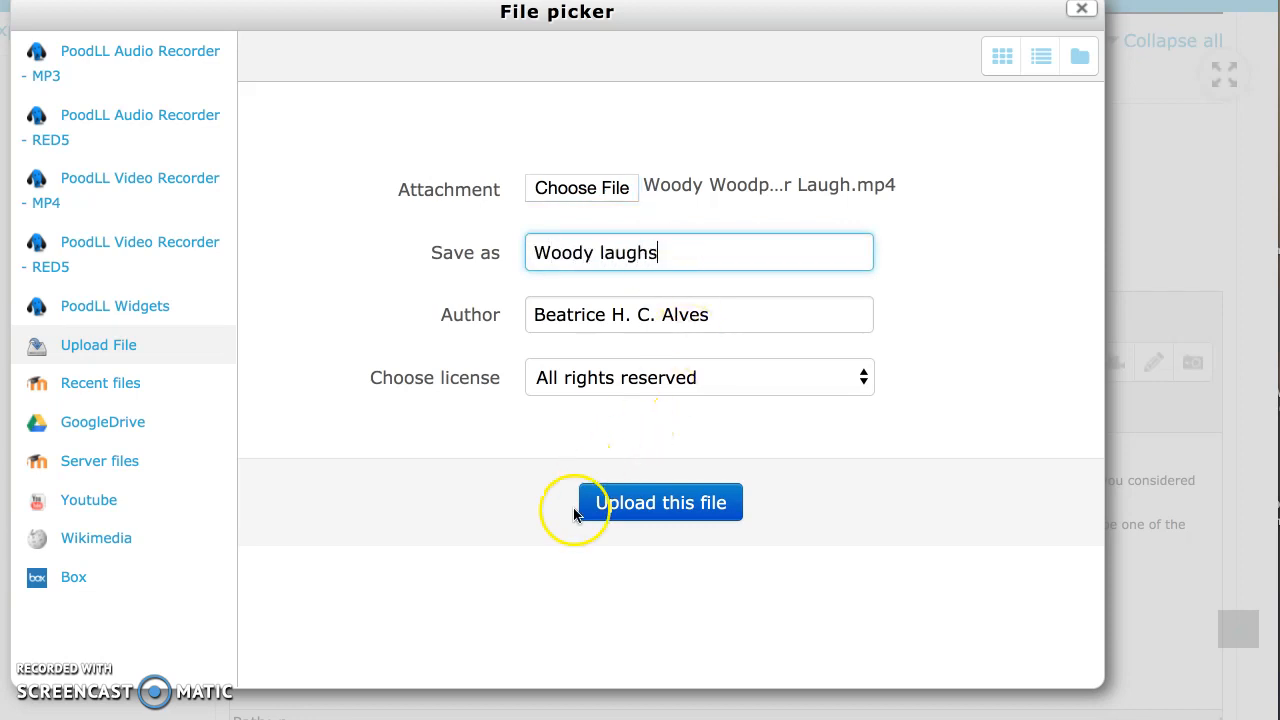
left_click(656, 502)
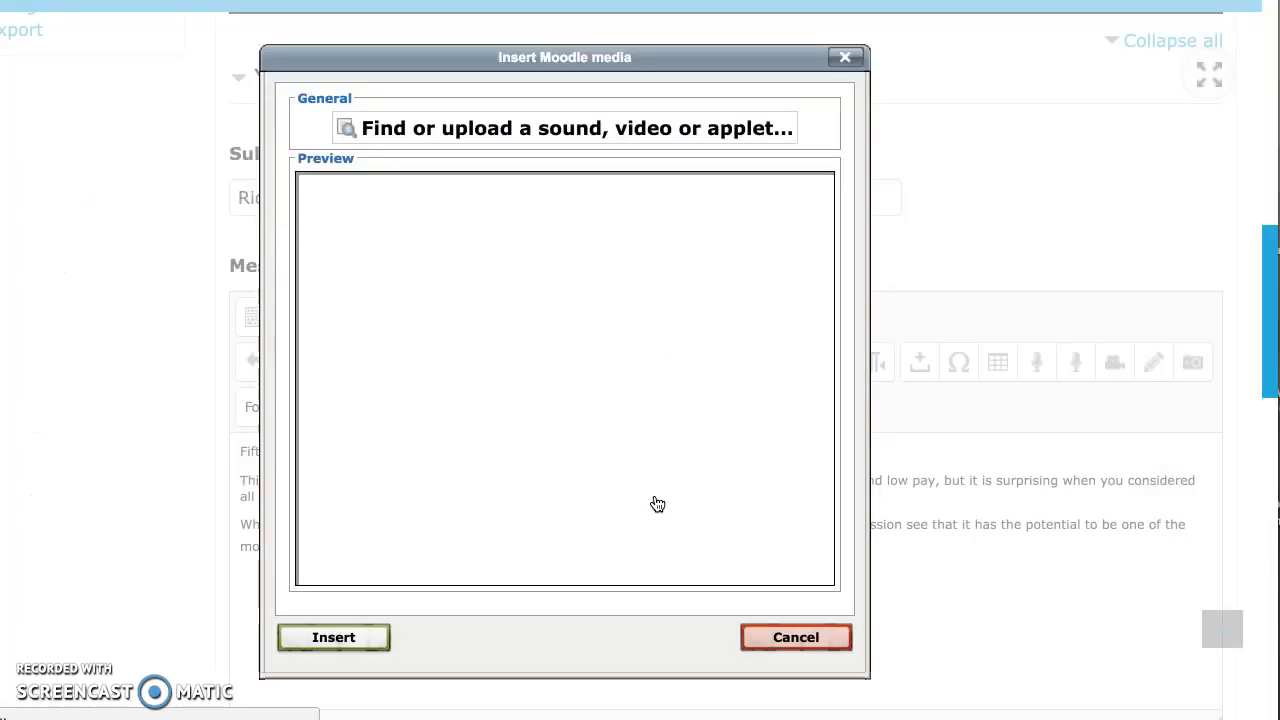
left_click(500, 362)
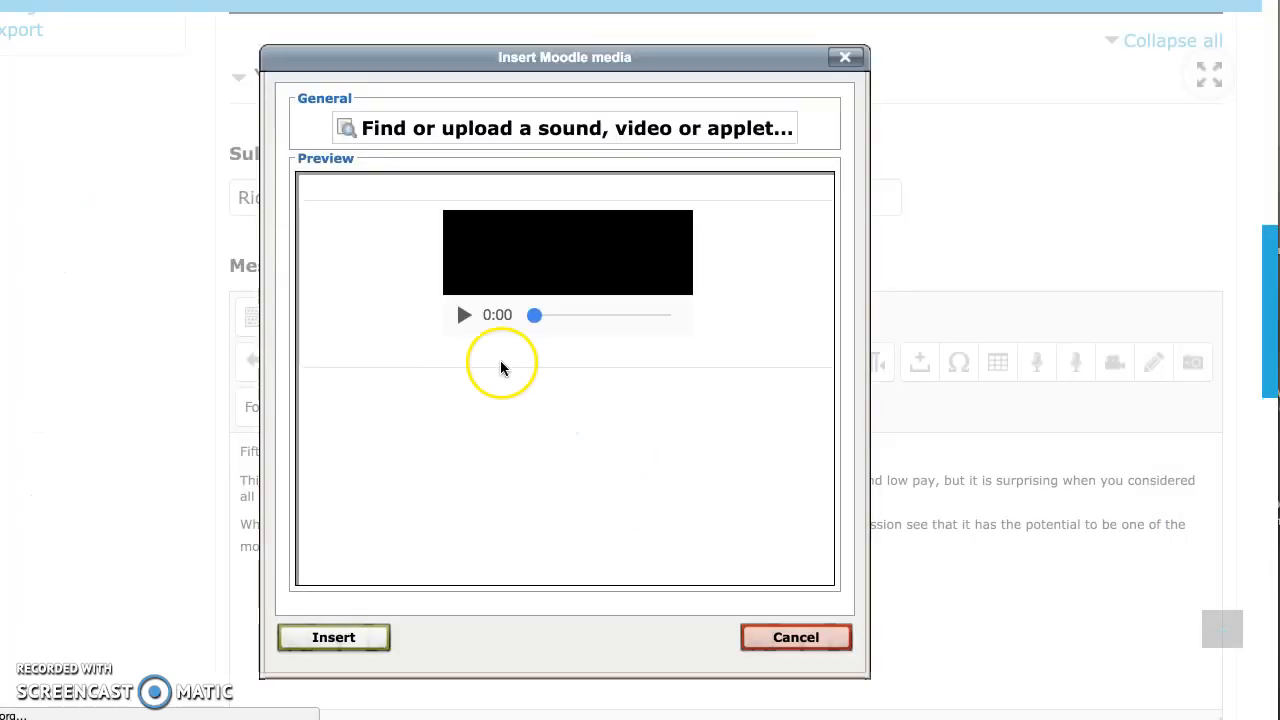
left_click(335, 641)
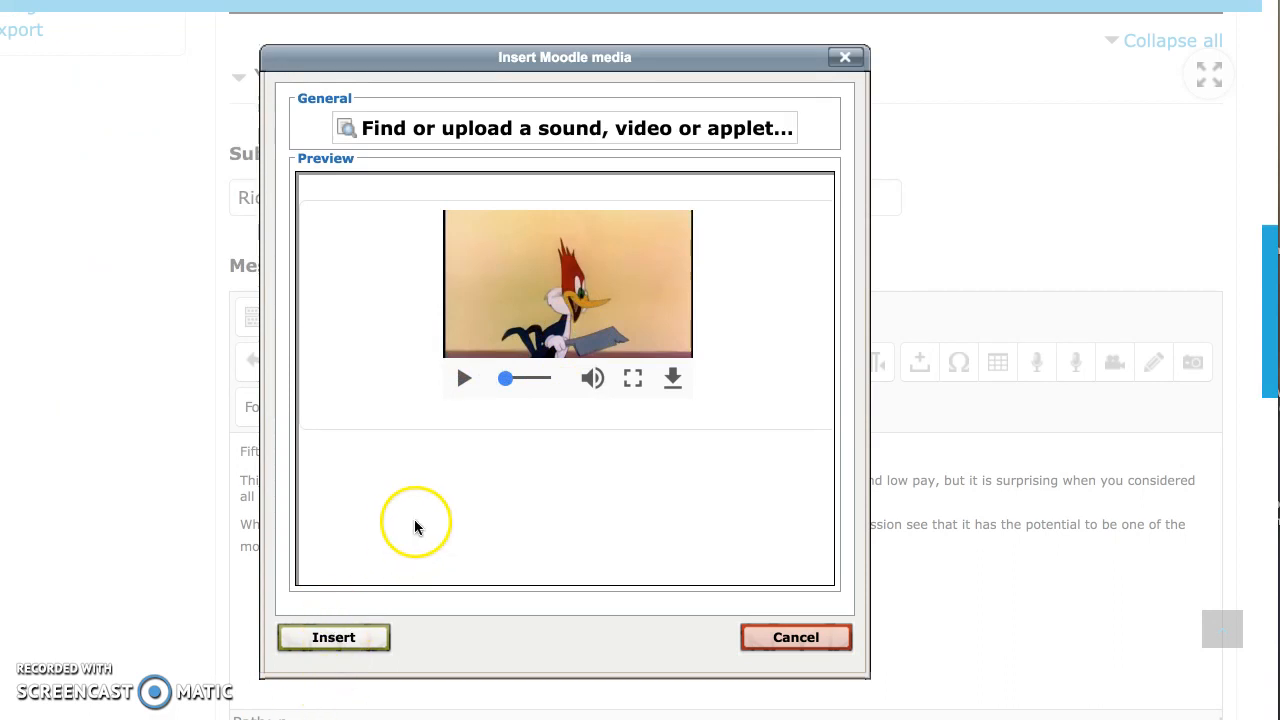
left_click(463, 378)
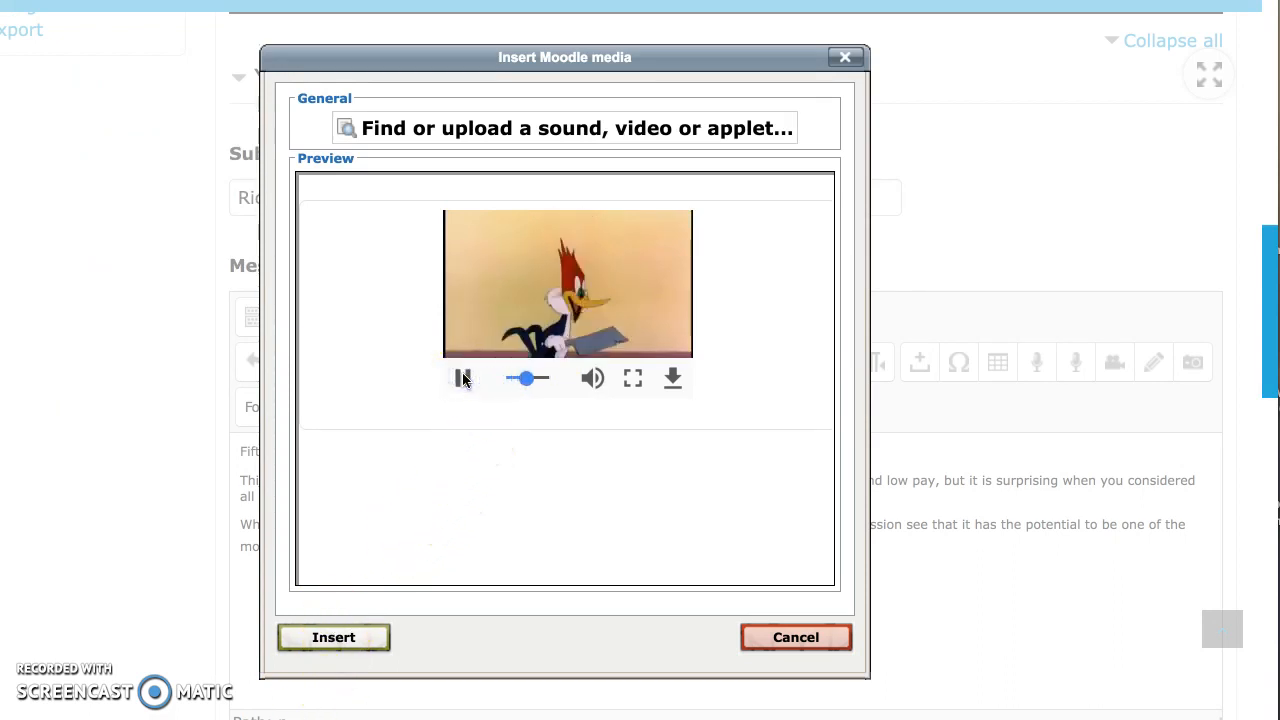
left_click(349, 644)
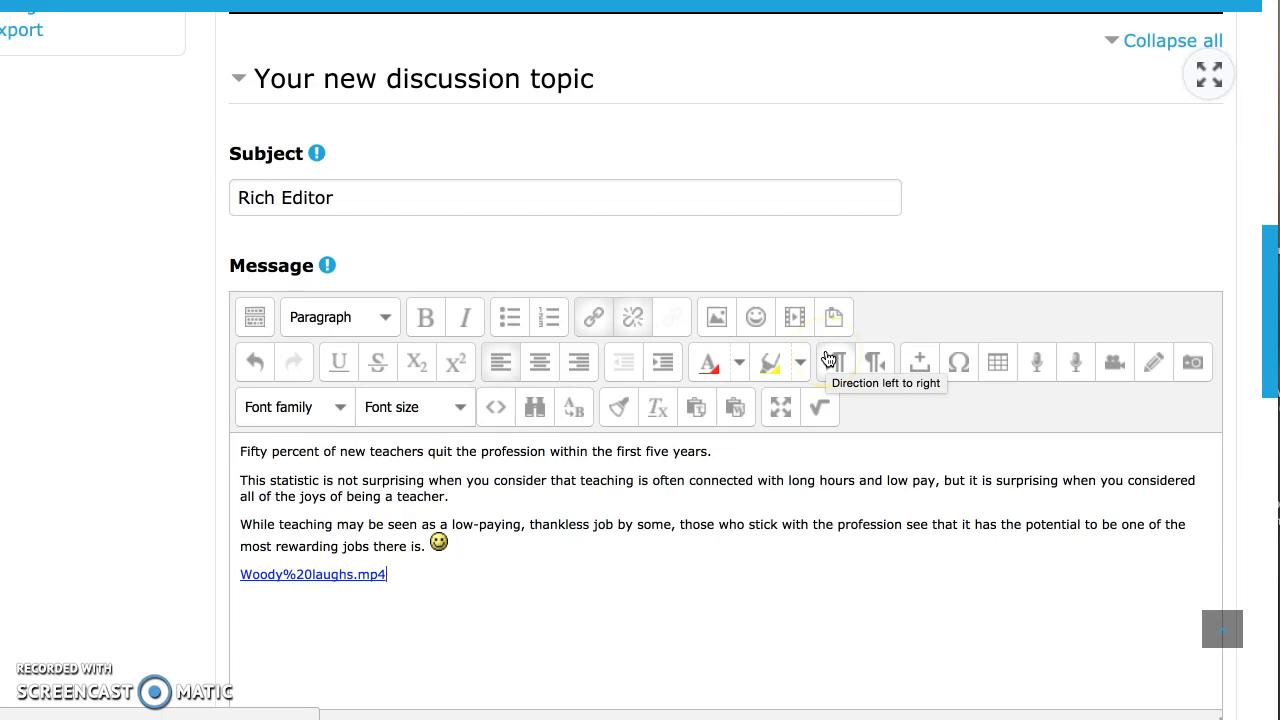
Insert the special characters © and € directly after the Woody laughs video link
left_click(959, 364)
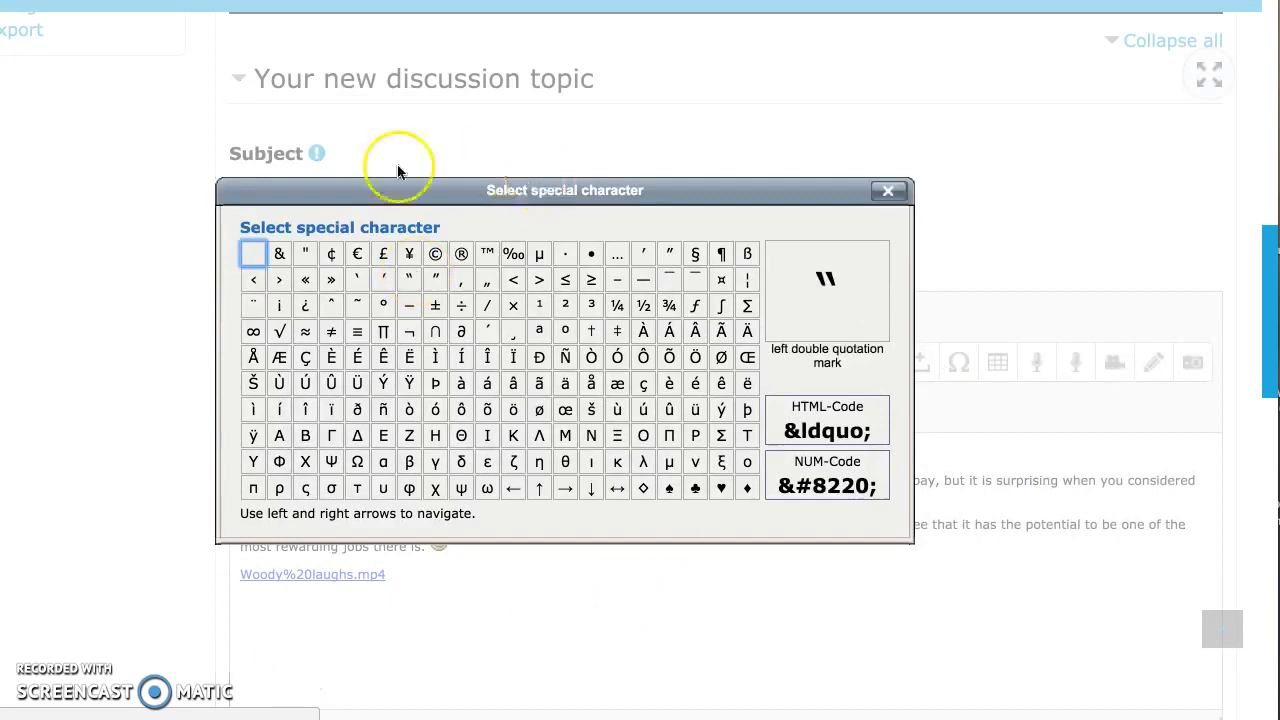
left_click(437, 256)
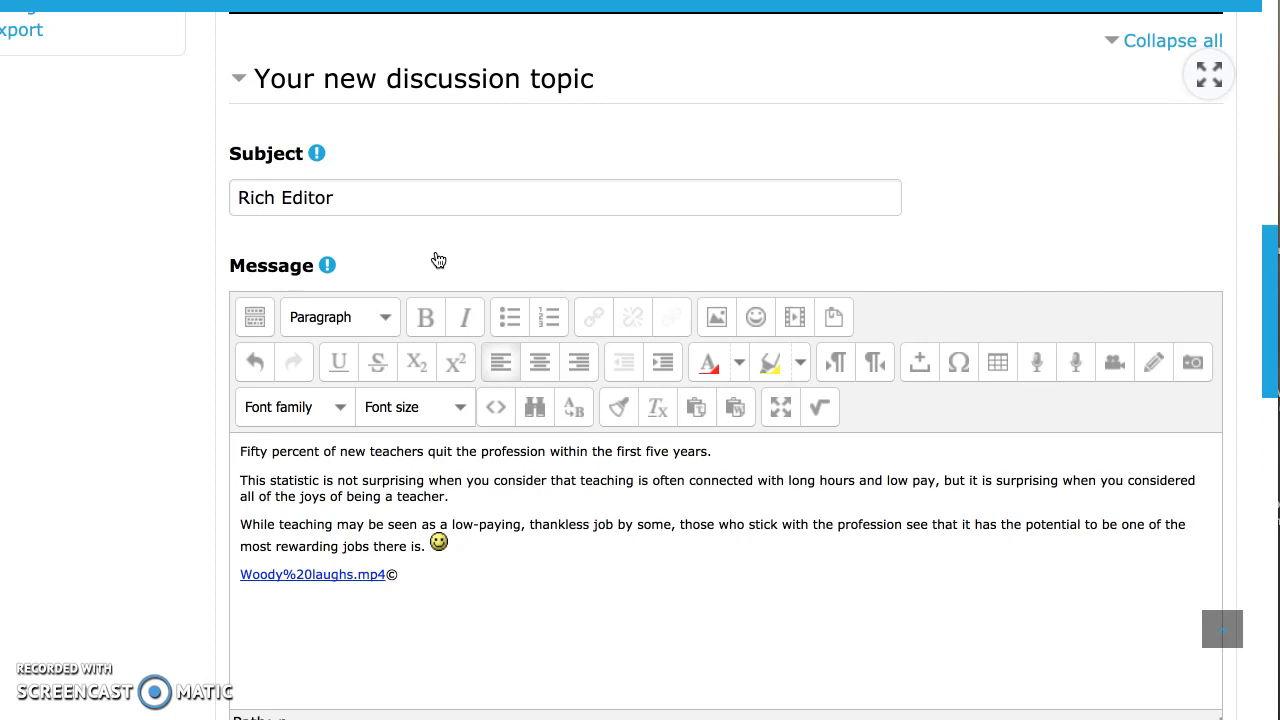
left_click(958, 364)
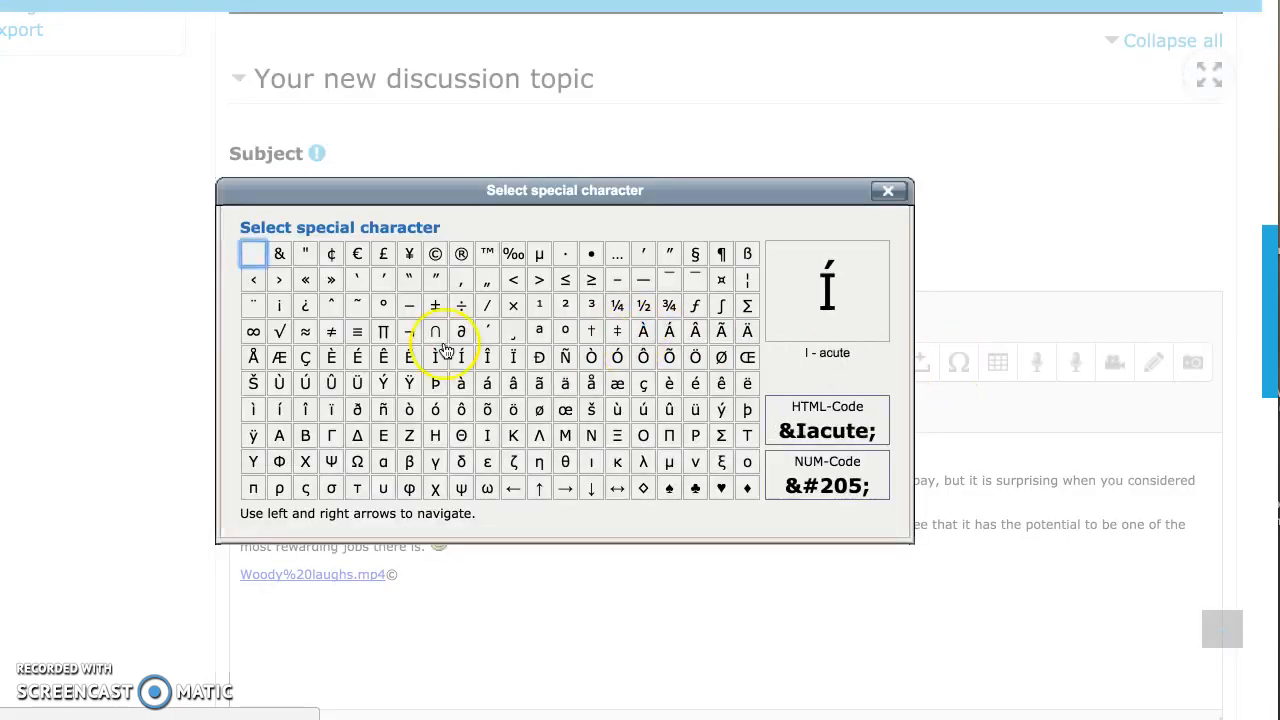
left_click(356, 254)
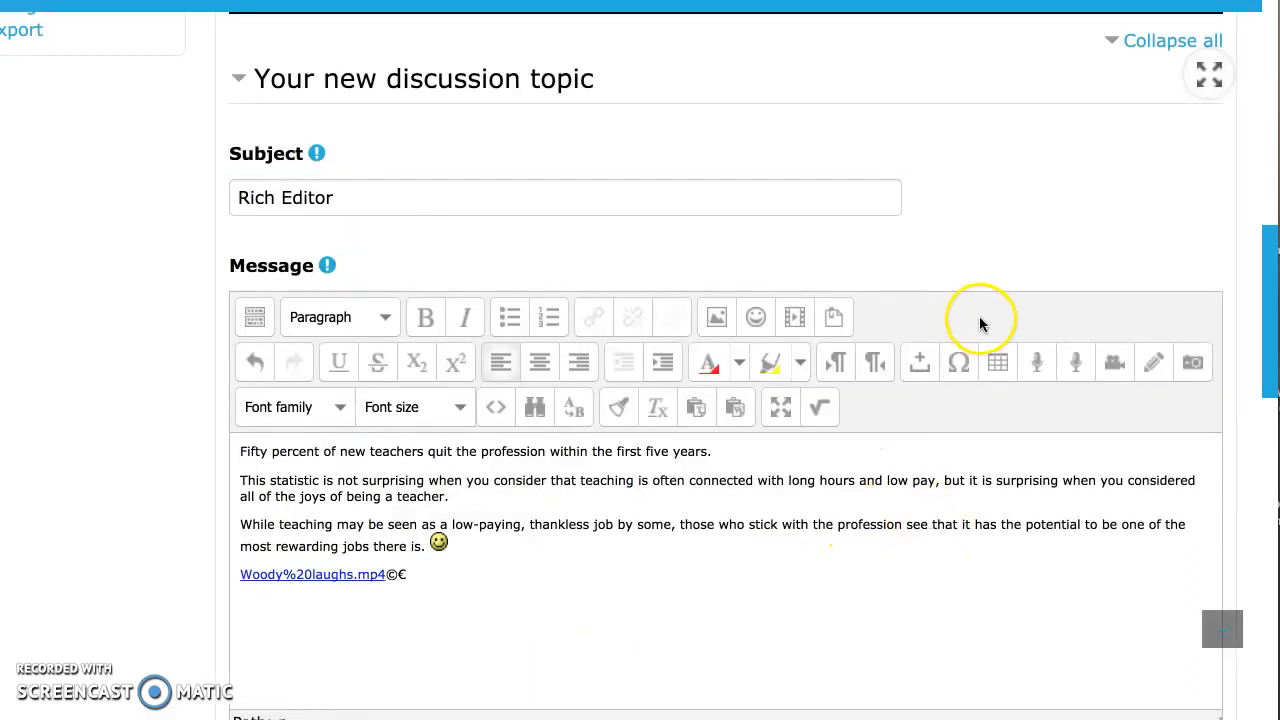
left_click(958, 364)
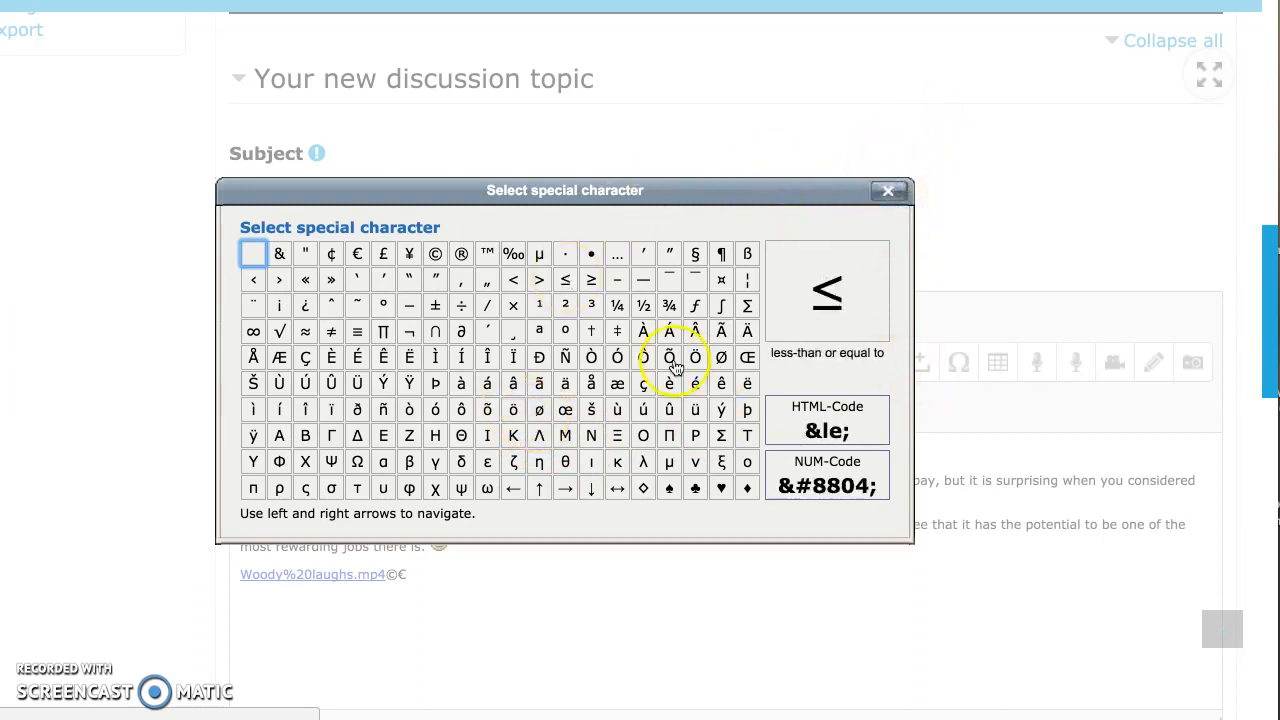
left_click(894, 193)
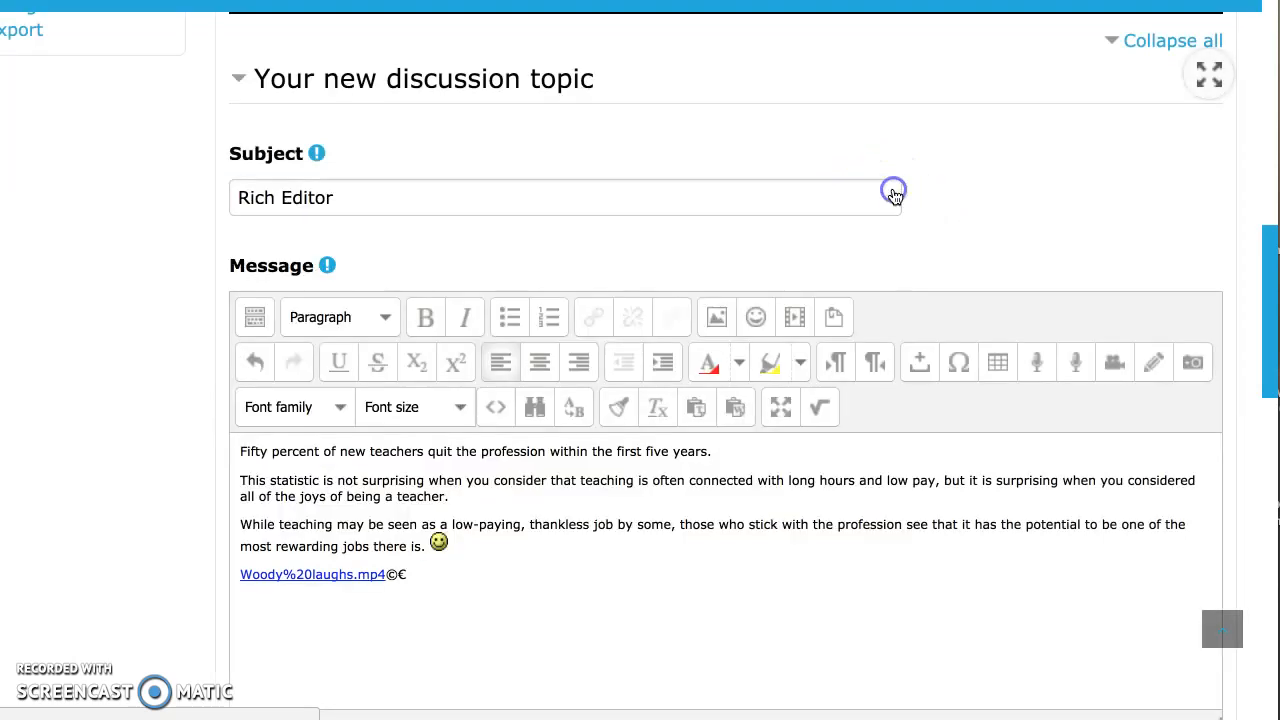
Insert a table with 3 columns and 5 rows below the video link
left_click(997, 364)
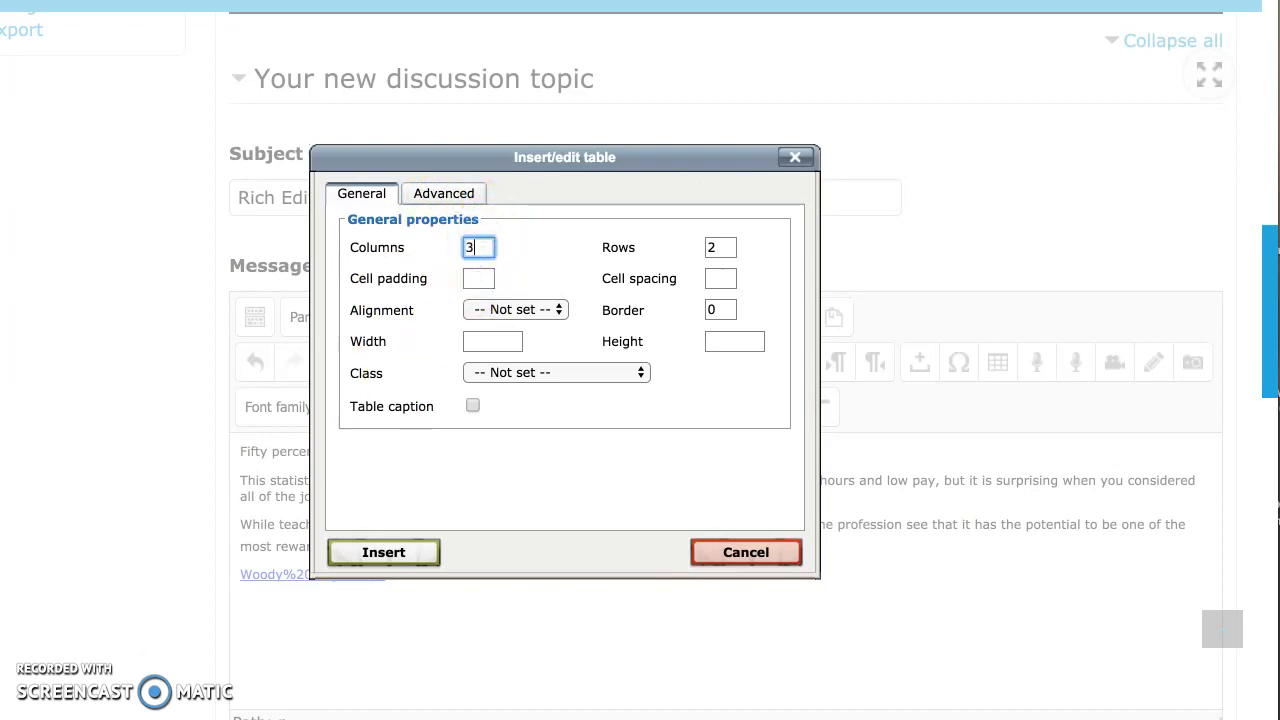
key("Tab")
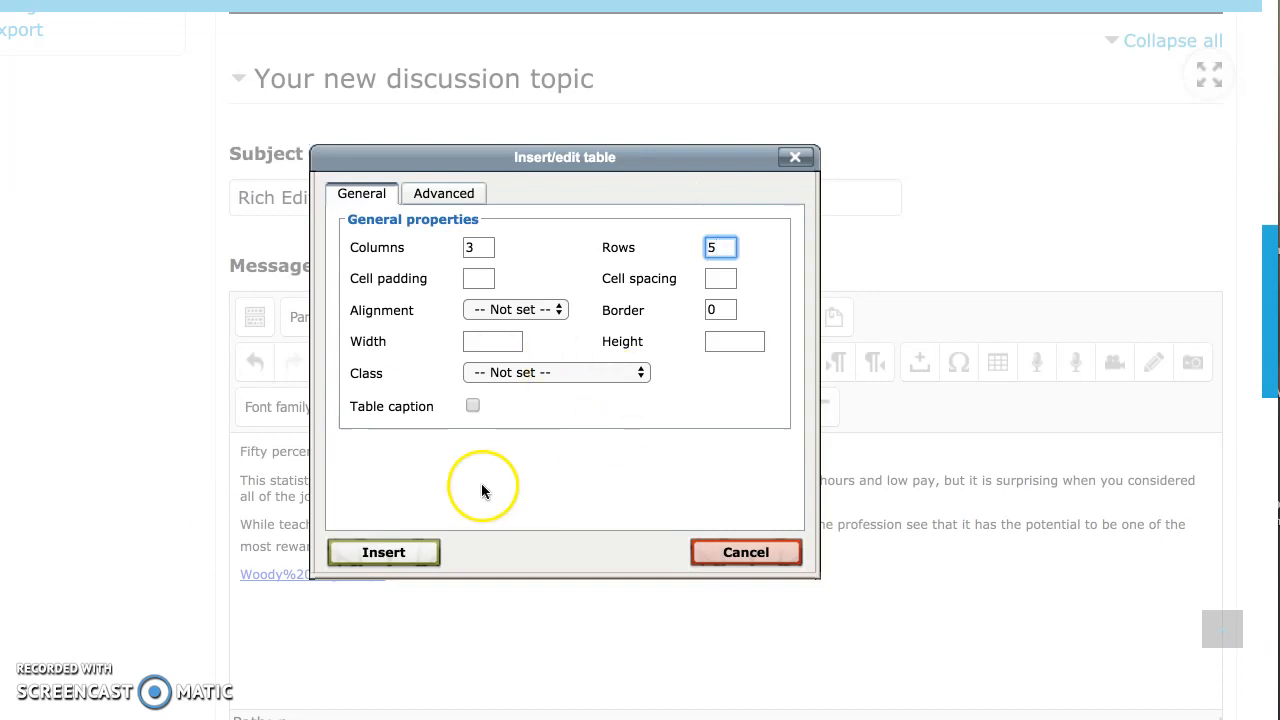
left_click(400, 557)
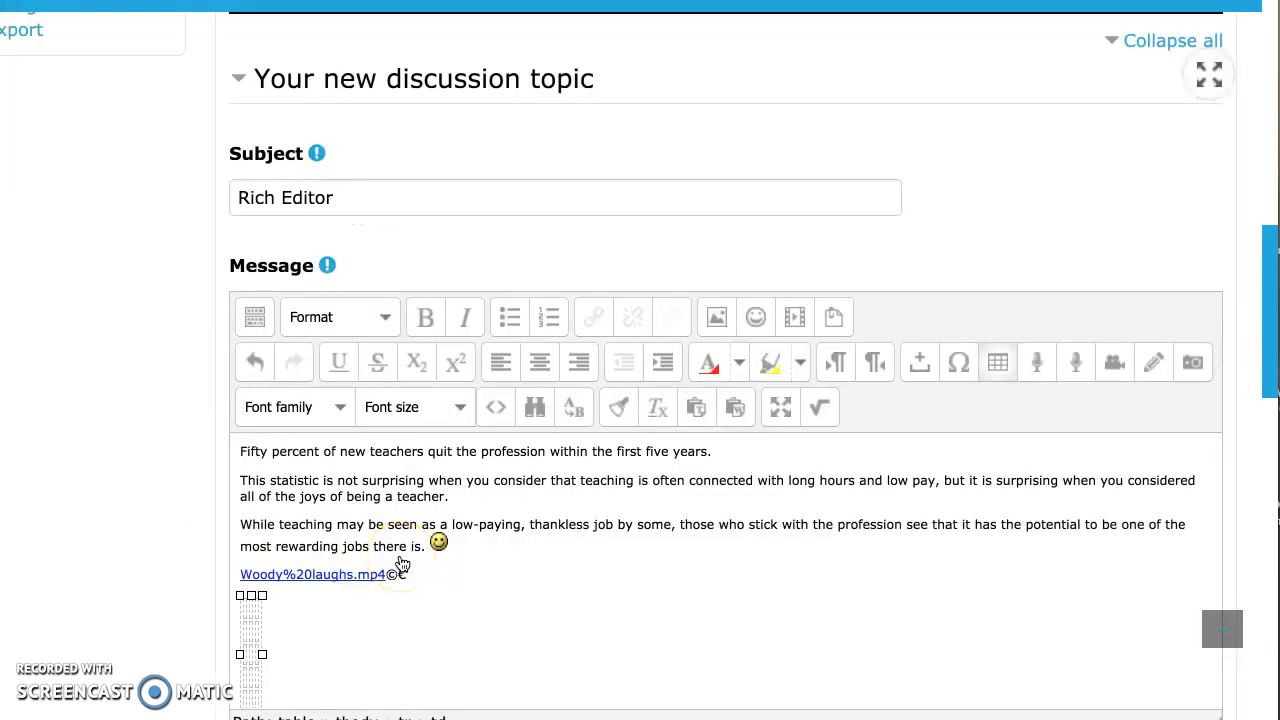
Widen the table to about half the message box and enter "ajj" in its centre cell
left_click_drag(261, 655, 623, 689)
scroll(623, 689, "down", 4)
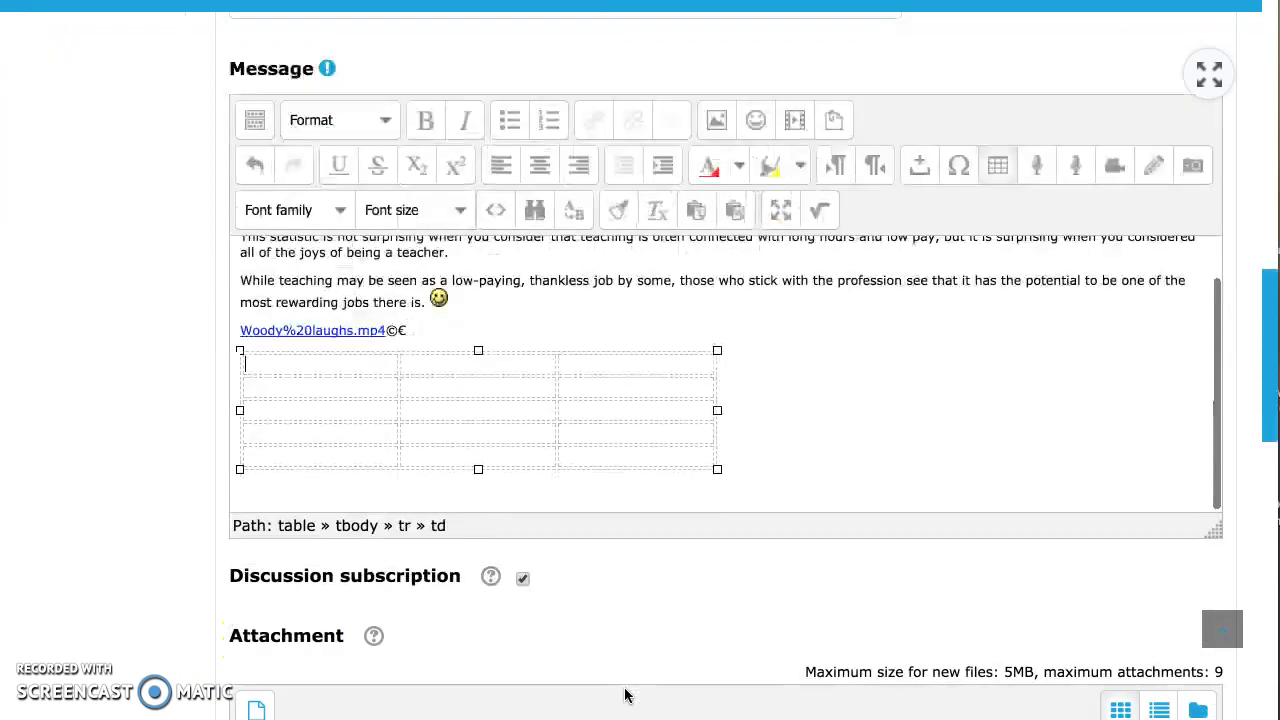
mouse_move(478, 462)
left_mouse_down()
mouse_move(480, 500)
mouse_move(475, 460)
left_mouse_up()
left_click(456, 396)
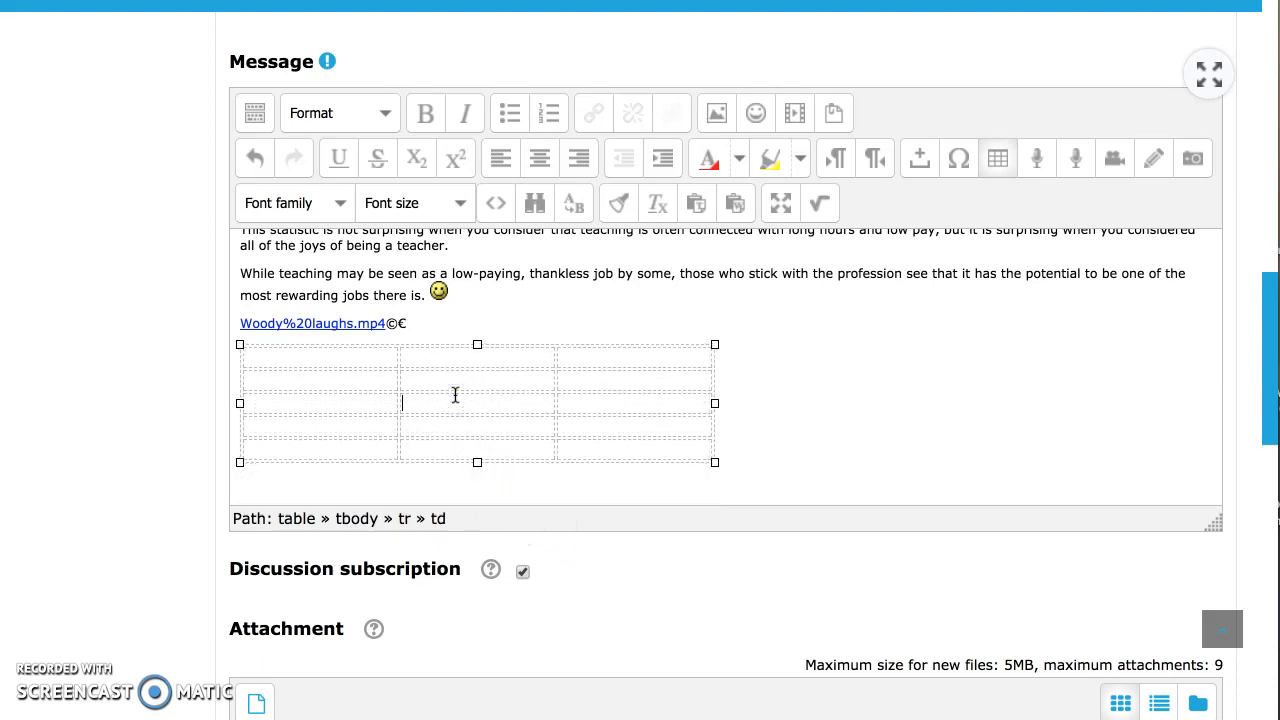
type("ajj")
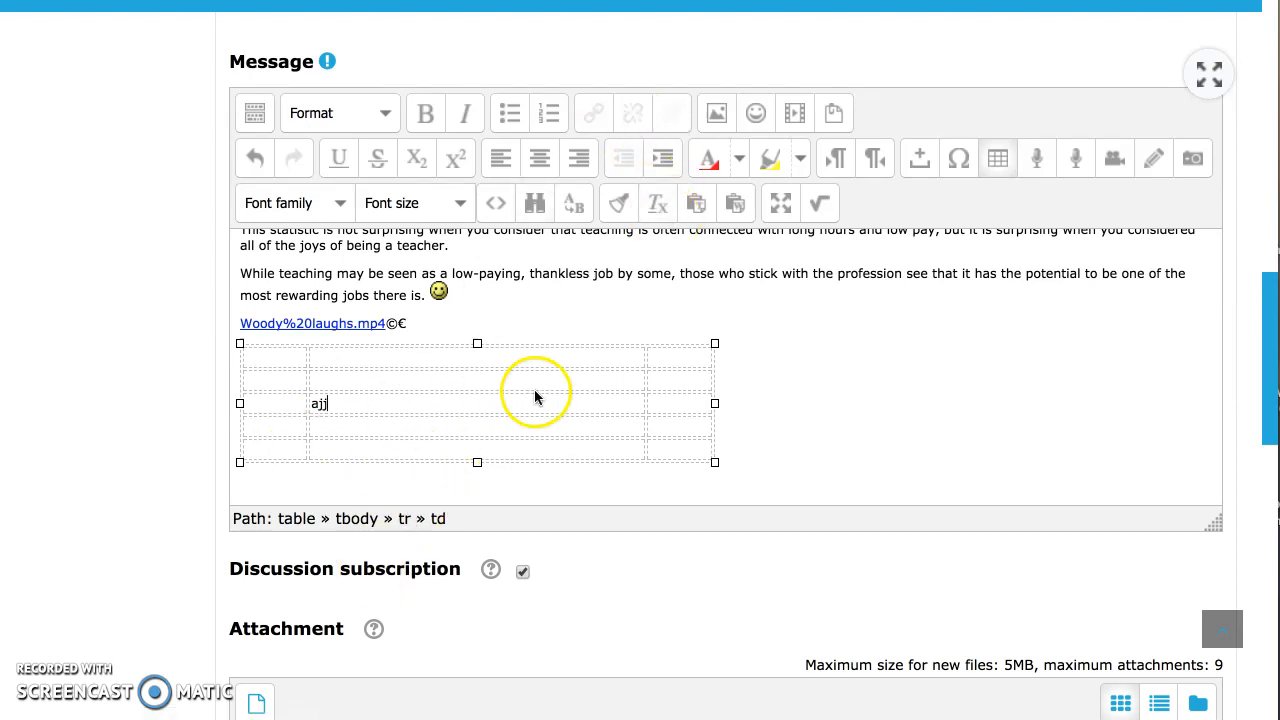
Undo the cell text, the table resizing and the table insertion
left_click(256, 158)
left_click(256, 158)
left_click(256, 158)
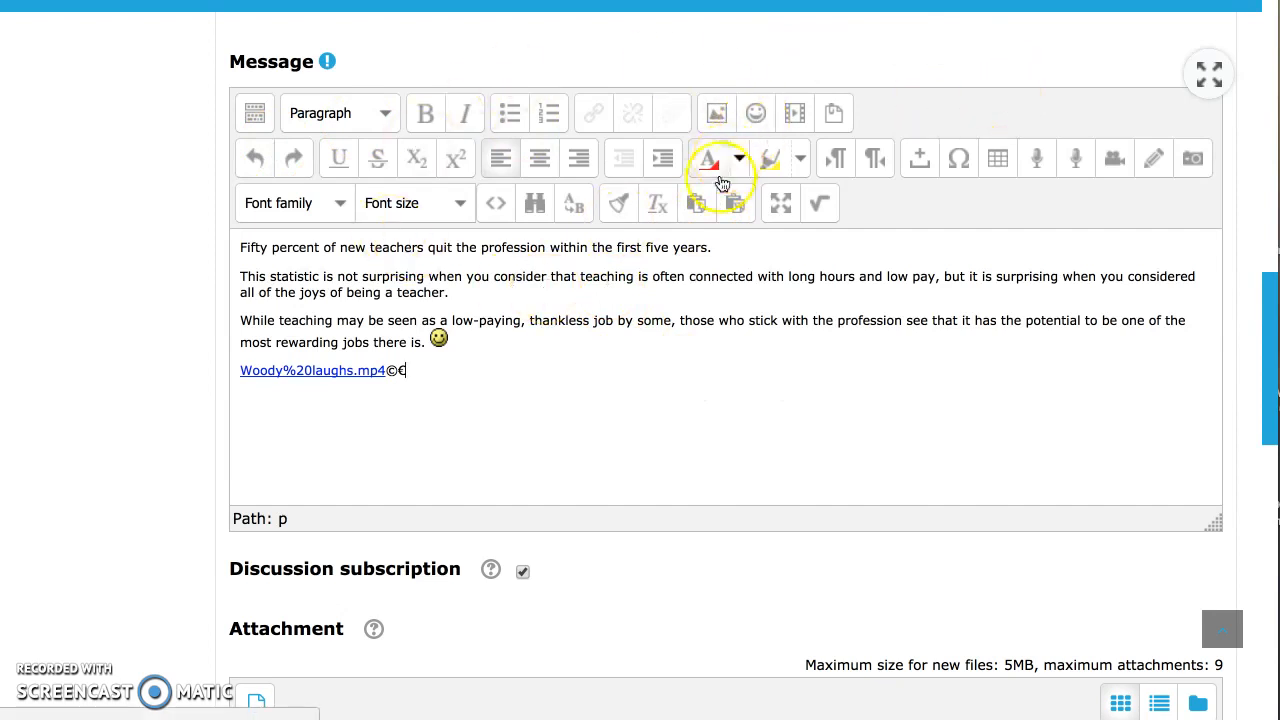
Search downward in the message for the word "potential" and close the Find/replace dialog
left_click(535, 207)
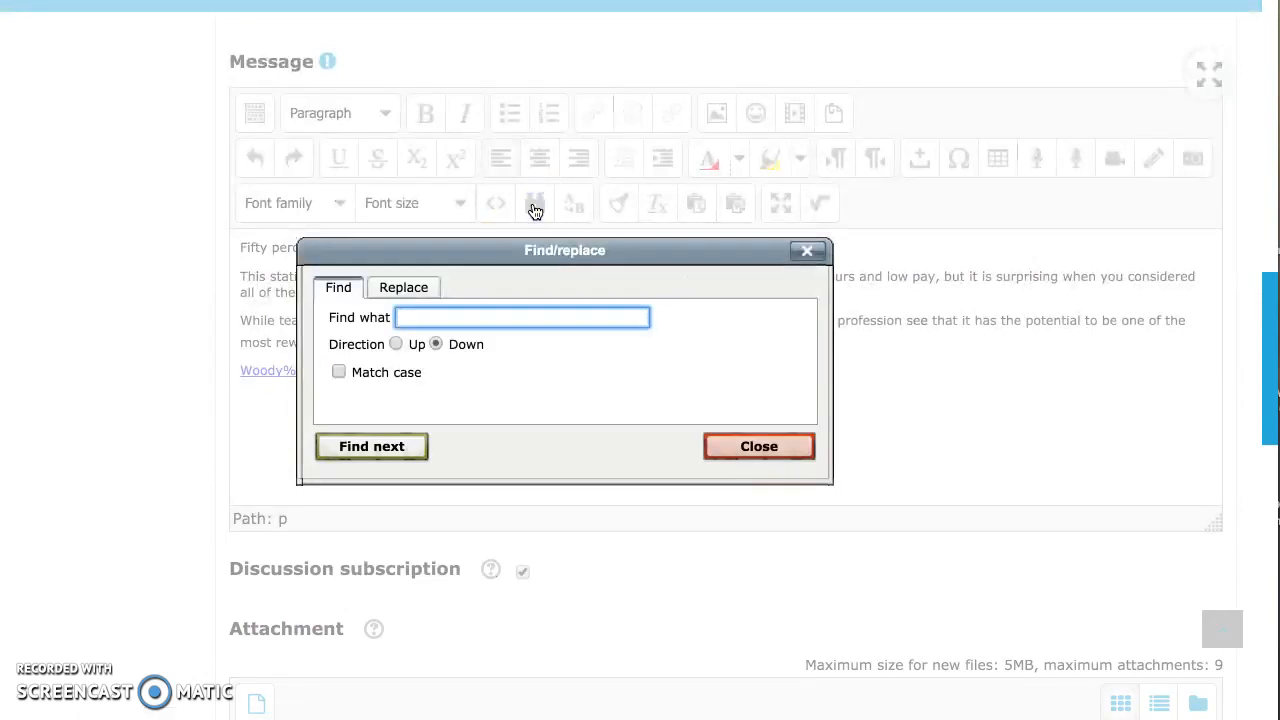
left_click(471, 321)
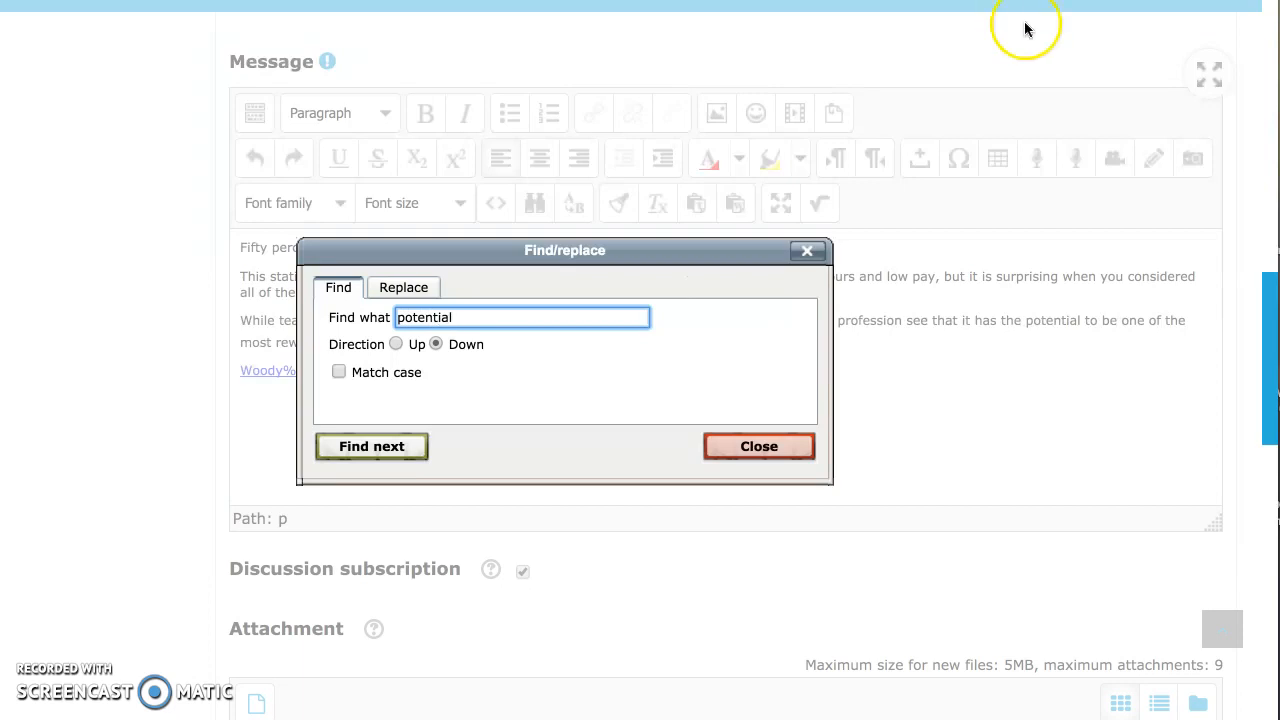
left_click(404, 450)
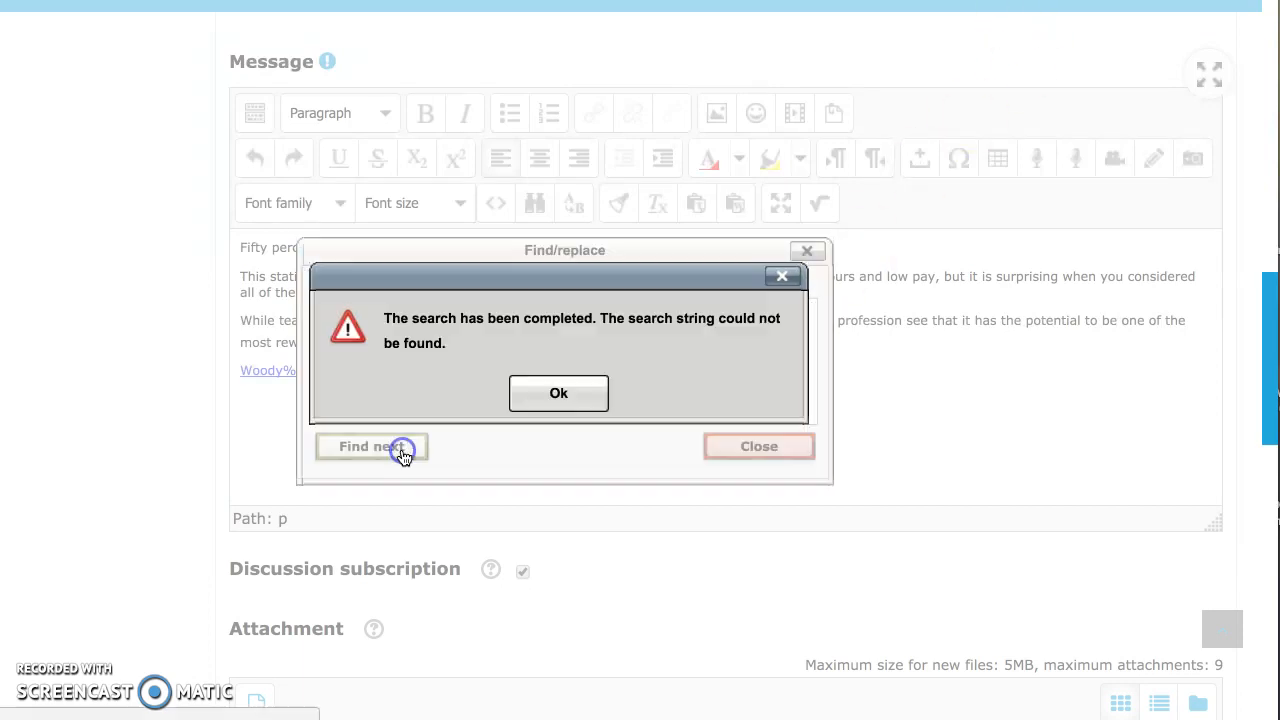
left_click(560, 394)
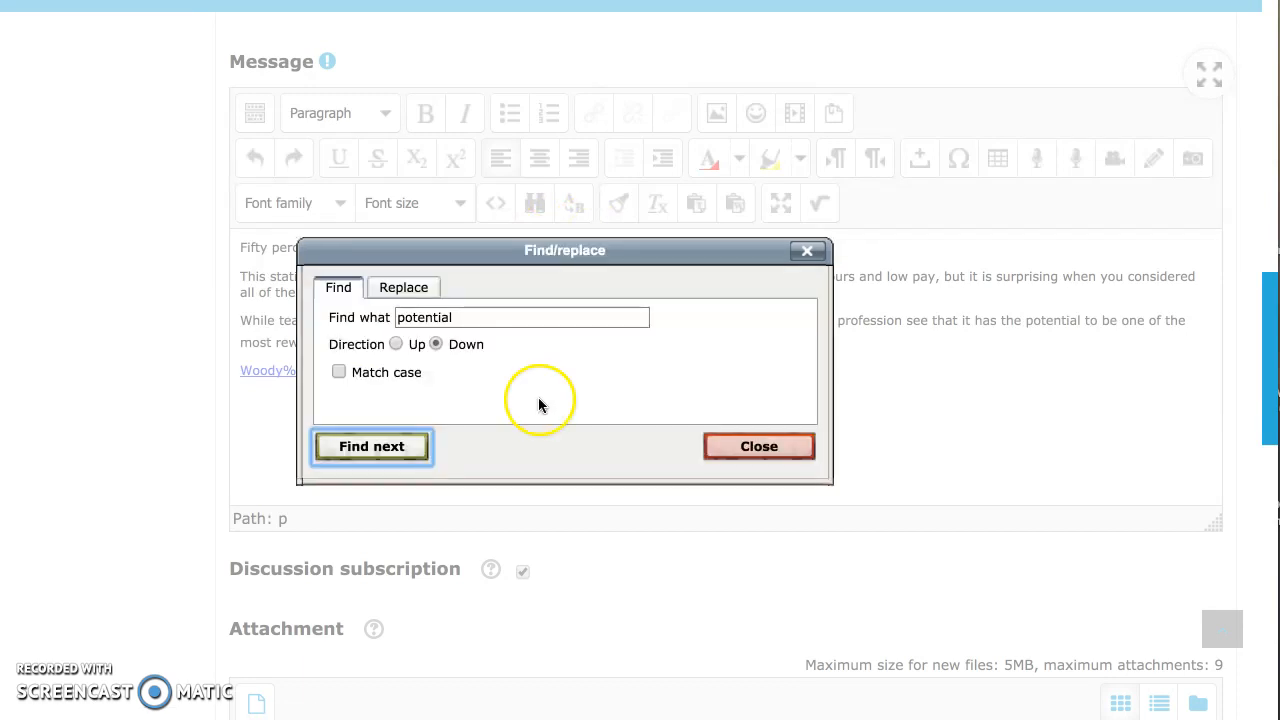
left_click(757, 447)
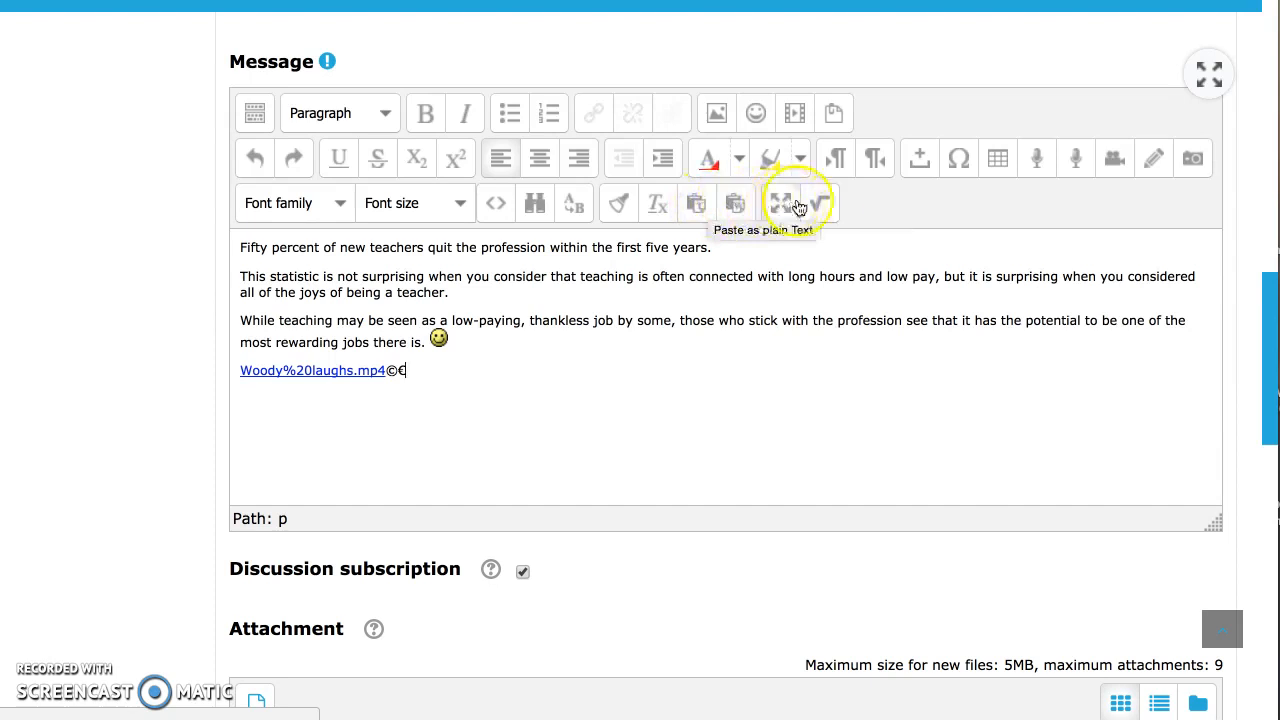
Open the WIRIS math equation editor from the message editor and close it without inserting a formula
left_click(829, 207)
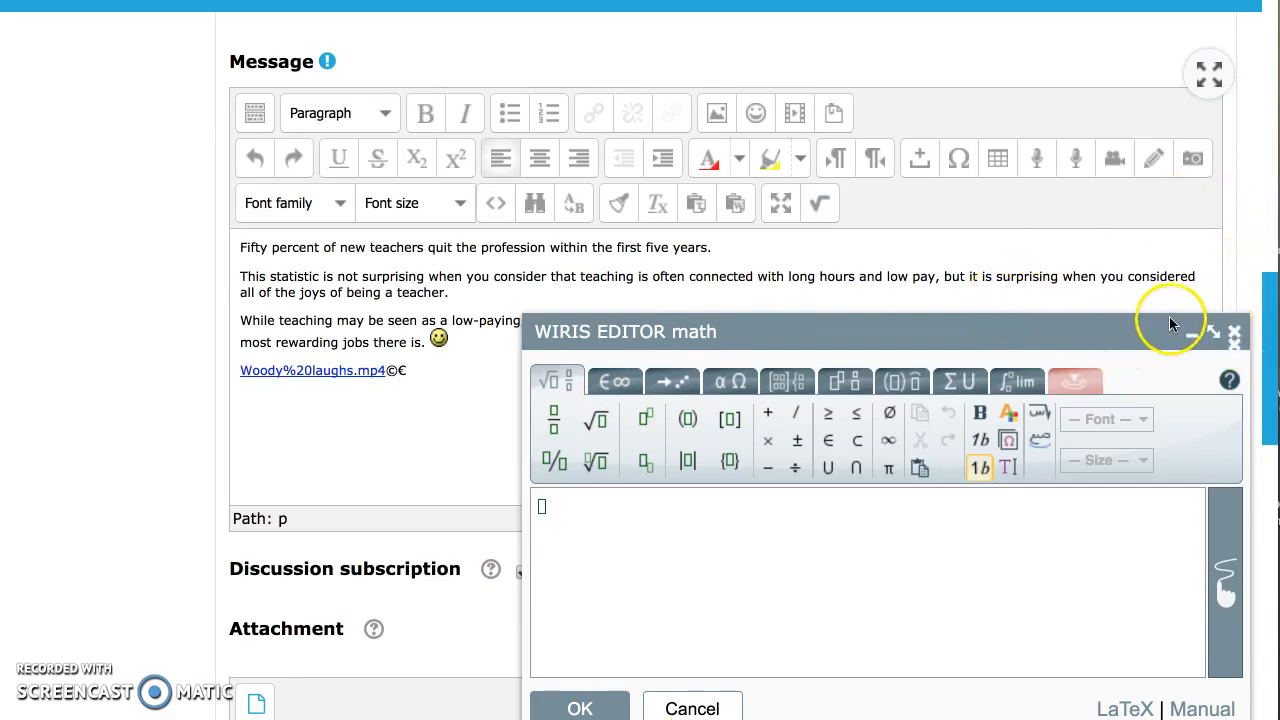
left_click(1236, 334)
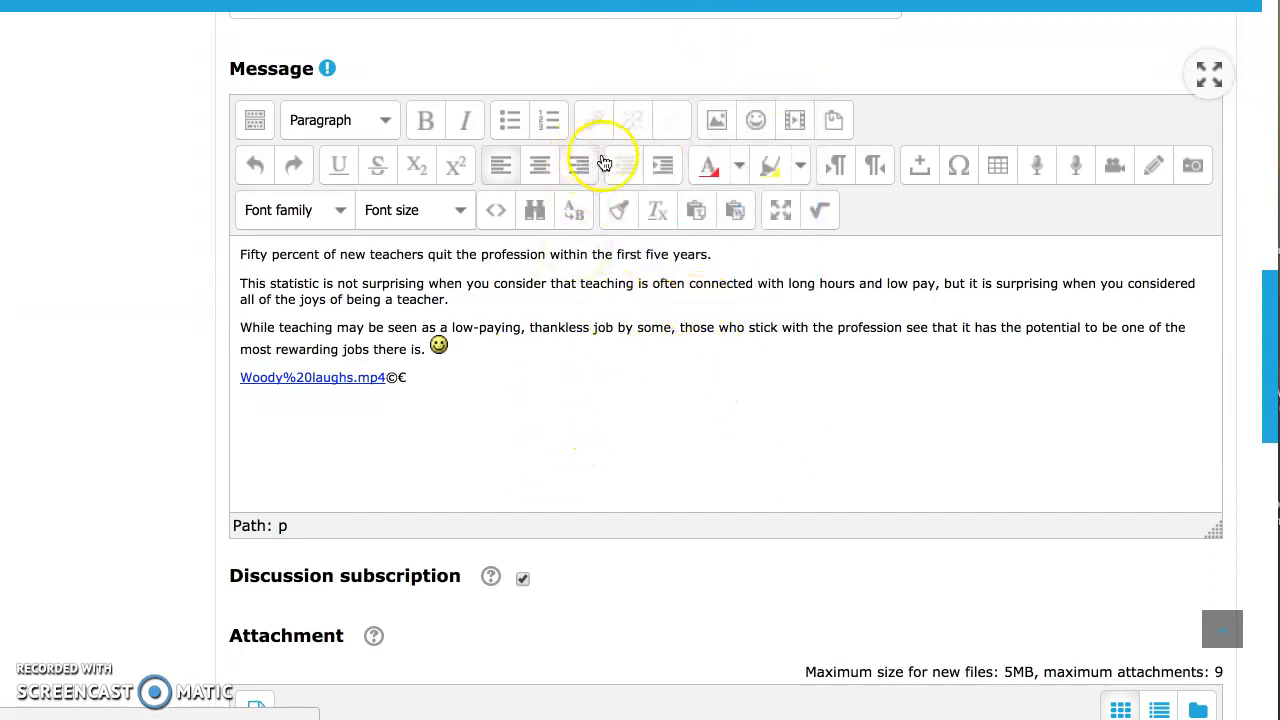
double_click(603, 283)
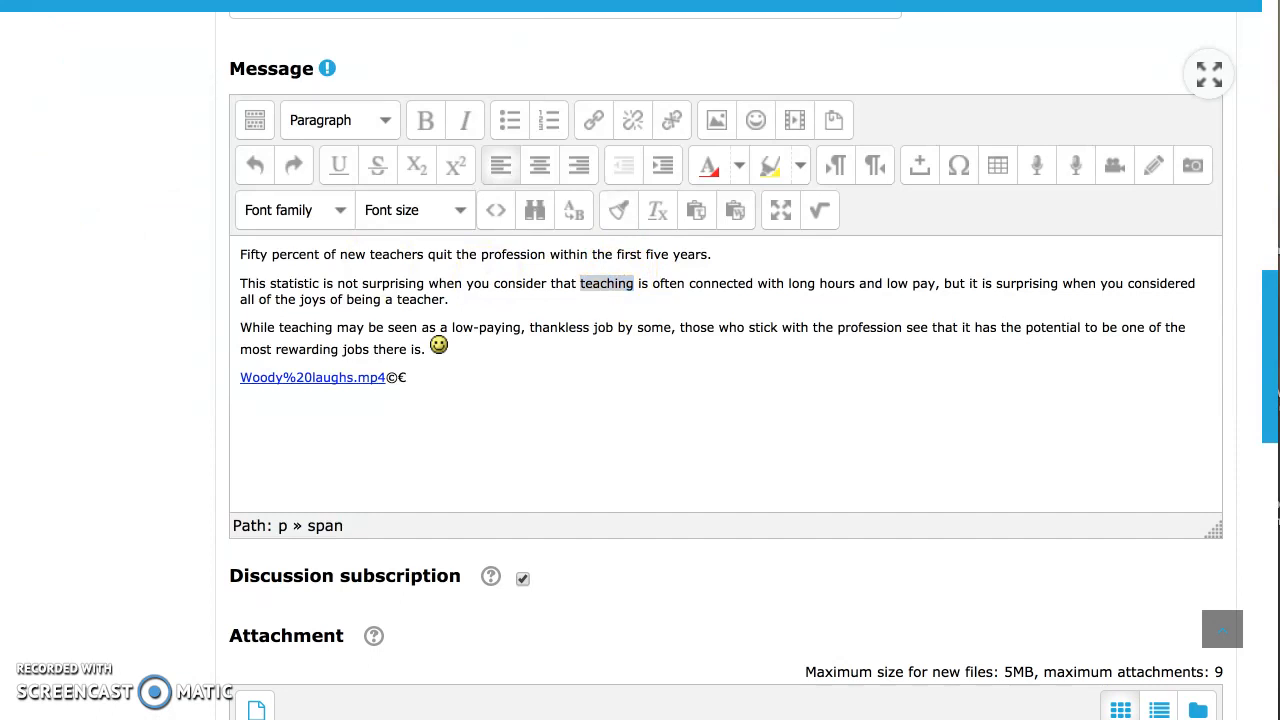
double_click(606, 284)
left_click(593, 120)
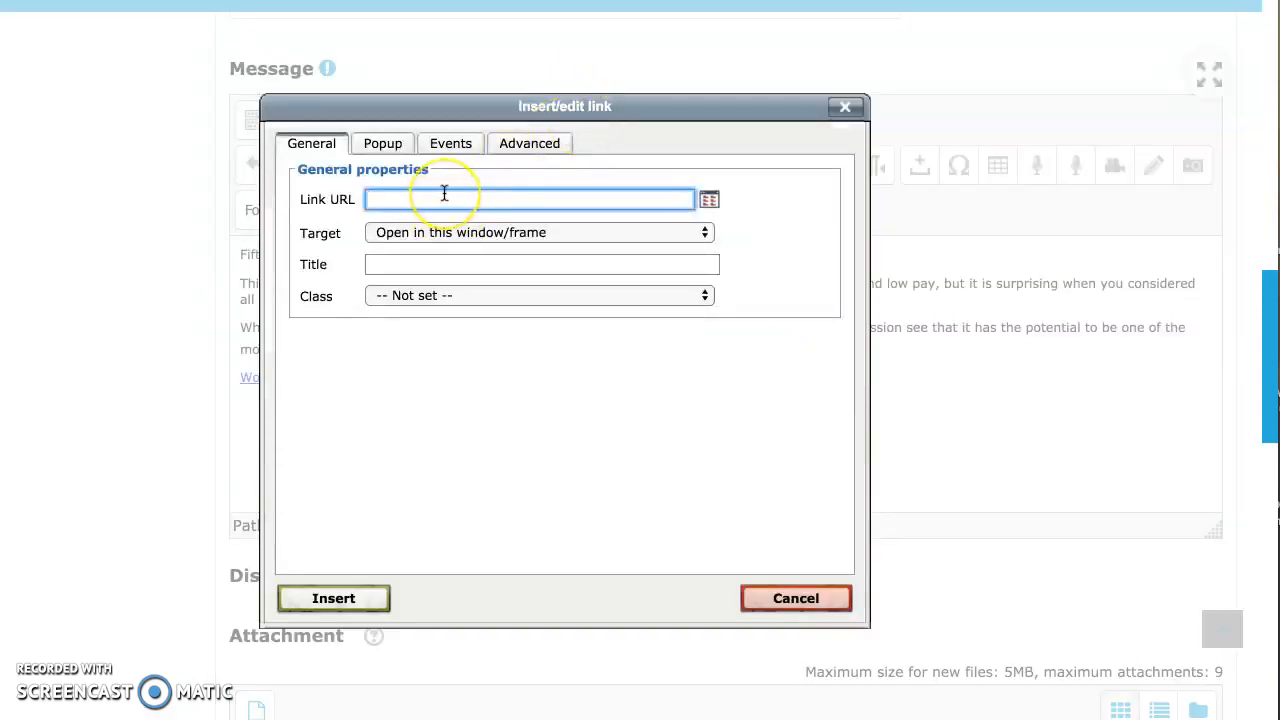
key("super+v")
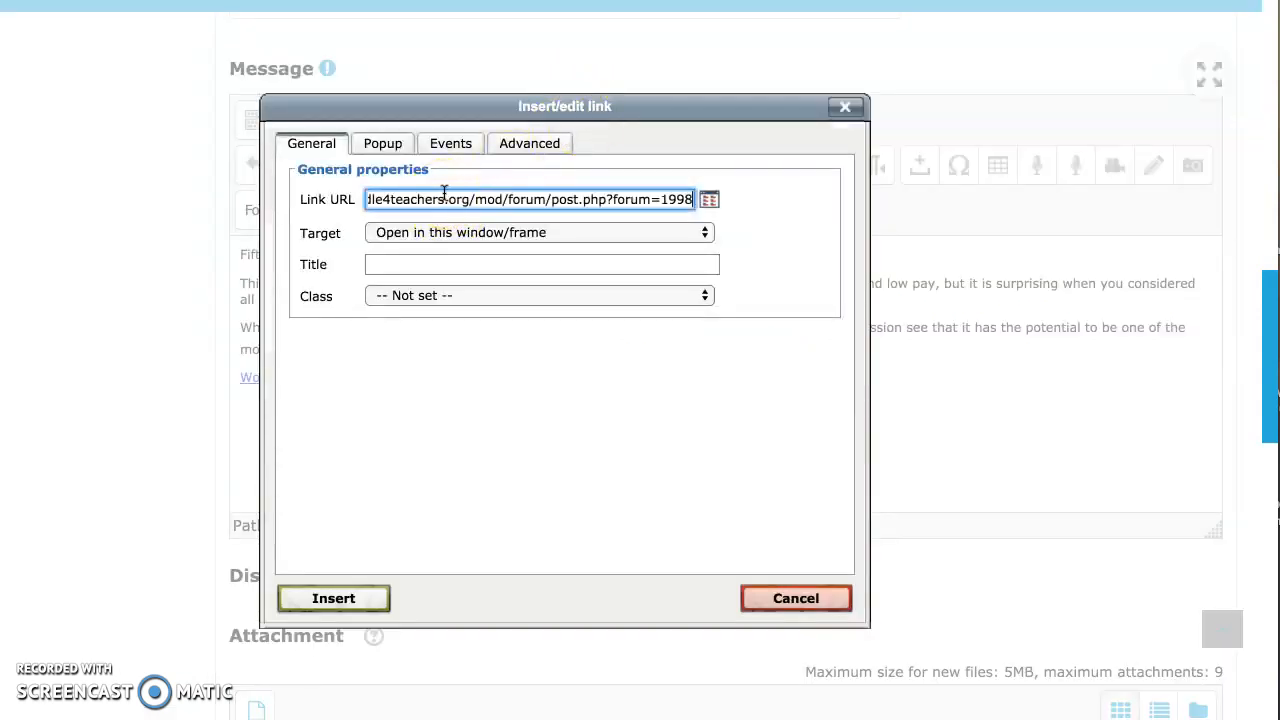
left_click(708, 232)
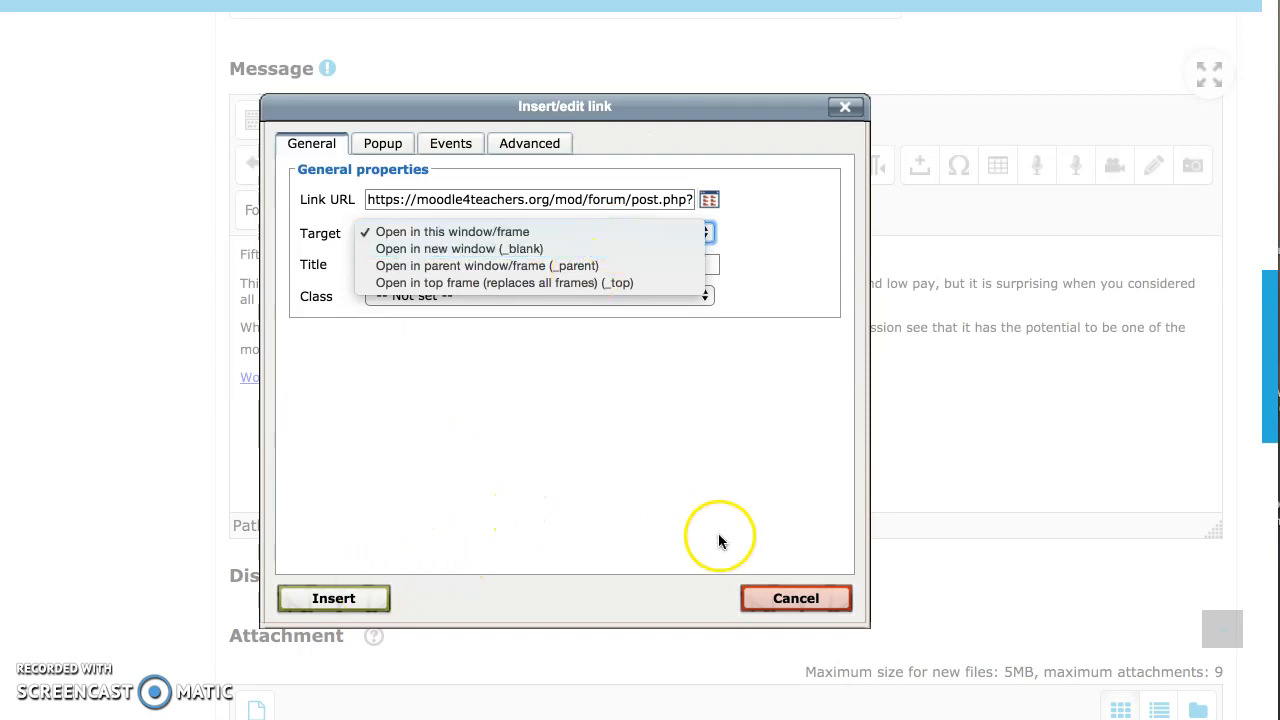
left_click(622, 443)
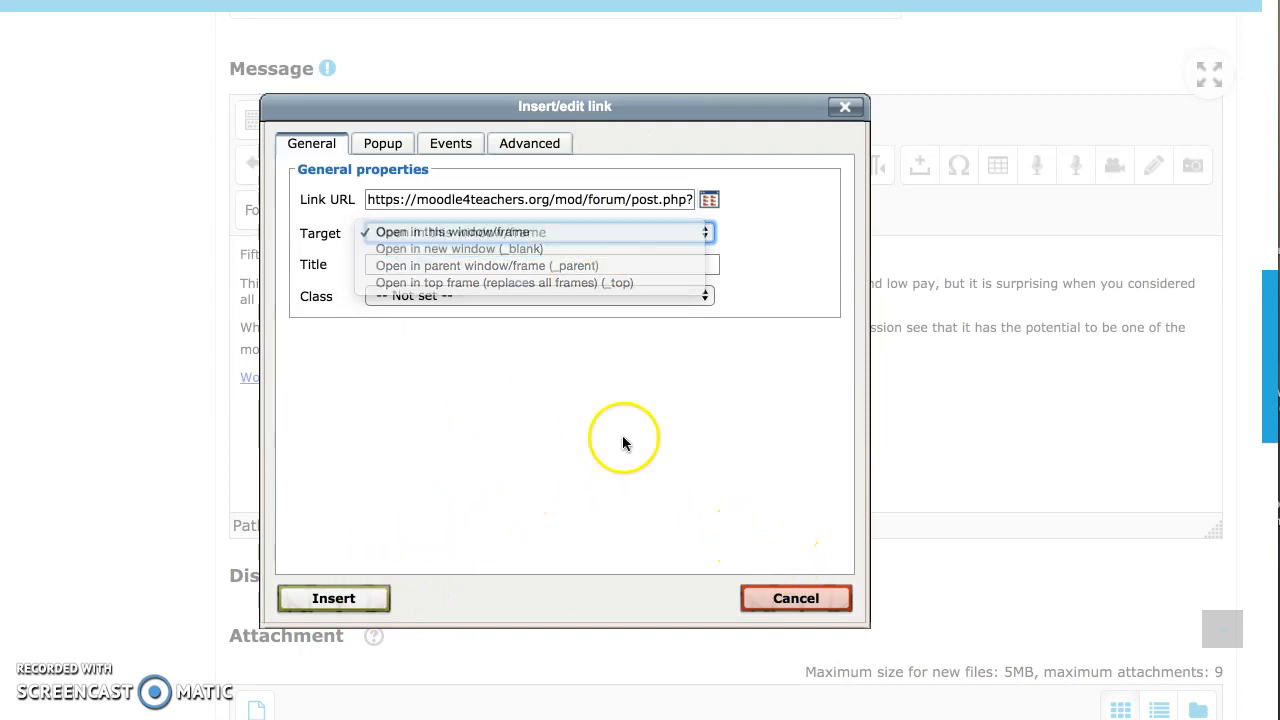
left_click(785, 605)
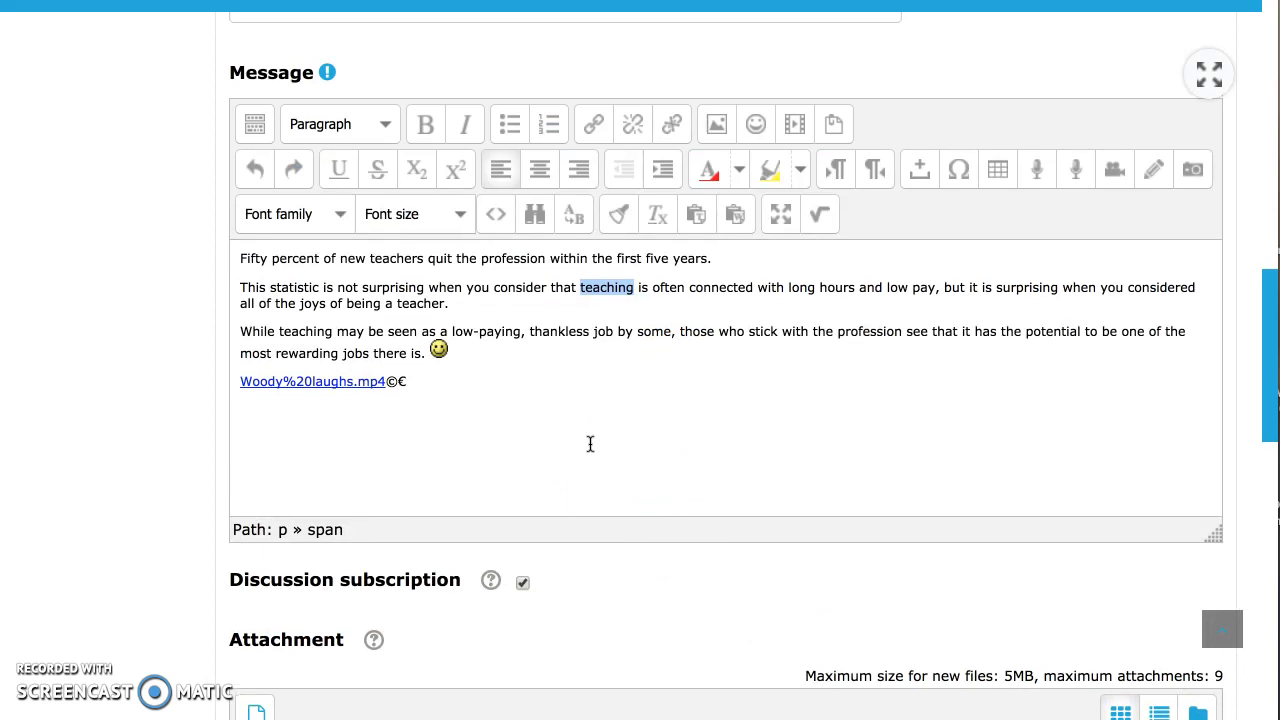
scroll(590, 444, "down", 1)
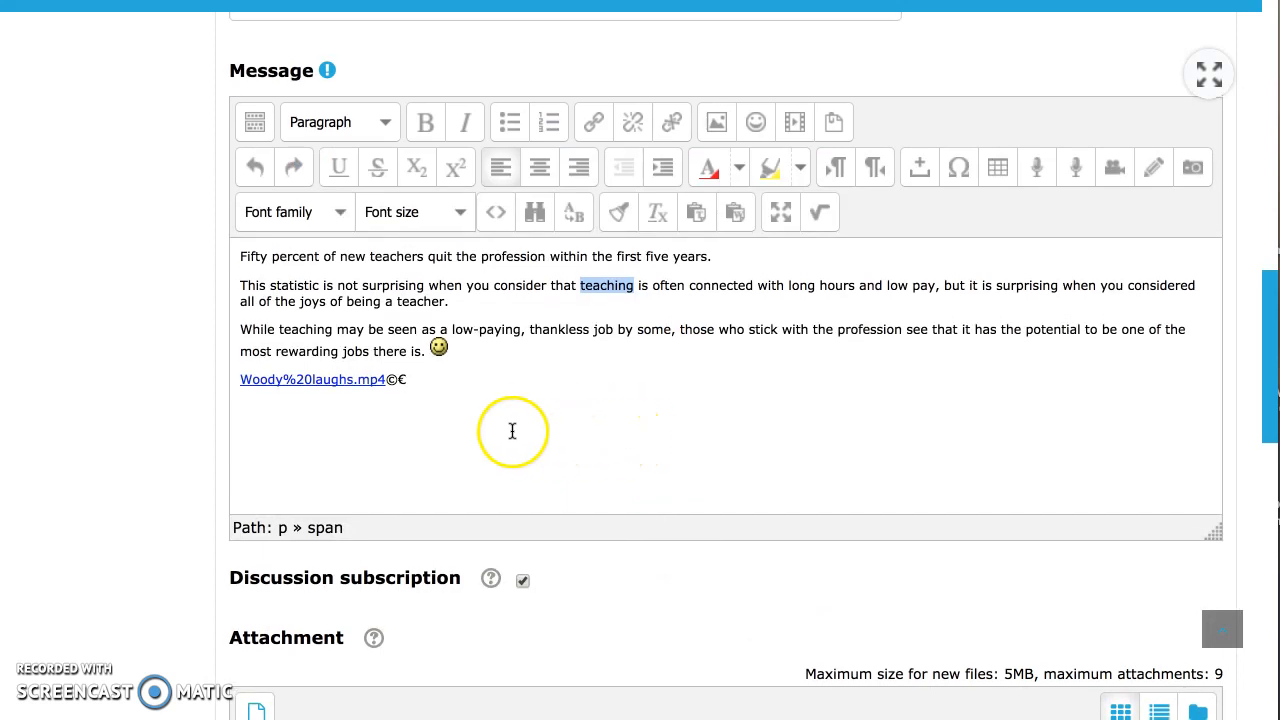